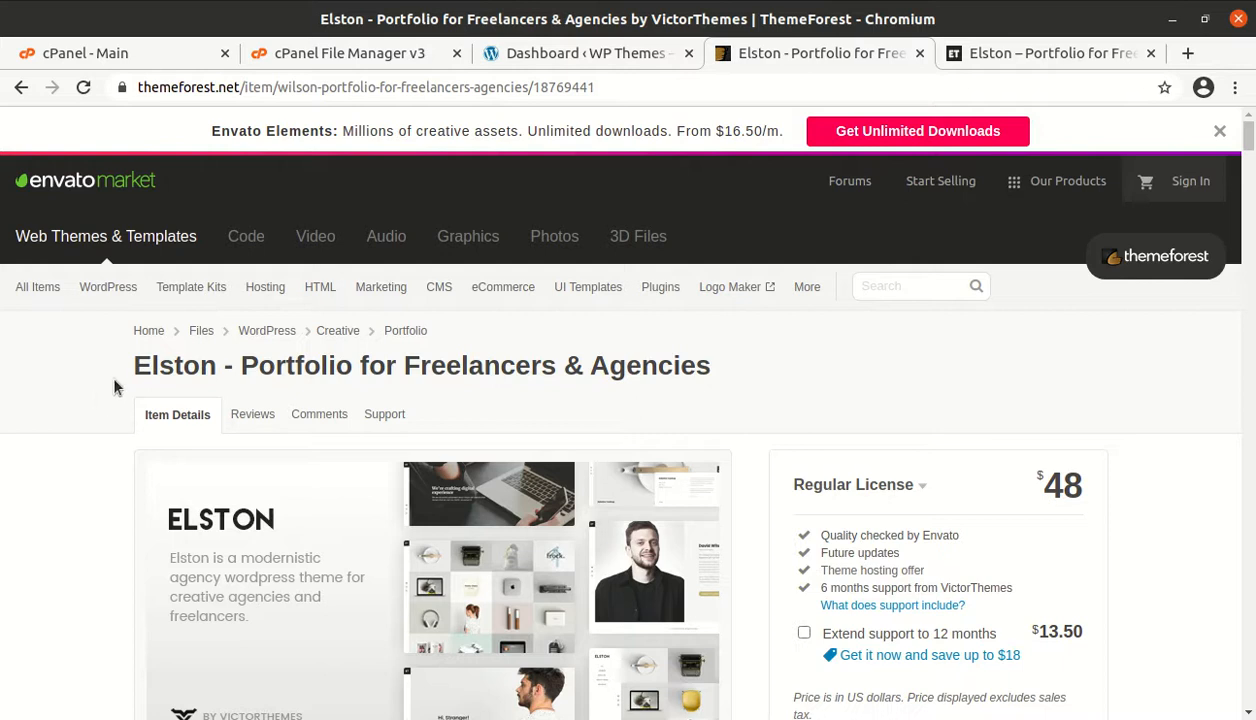
Review the Elston theme's ThemeForest page, covering its title, compatibility, author, sales, rating, creation date and last update.
{"action": "left_click_drag", "start_coordinate": [126, 368], "coordinate": [216, 377]}
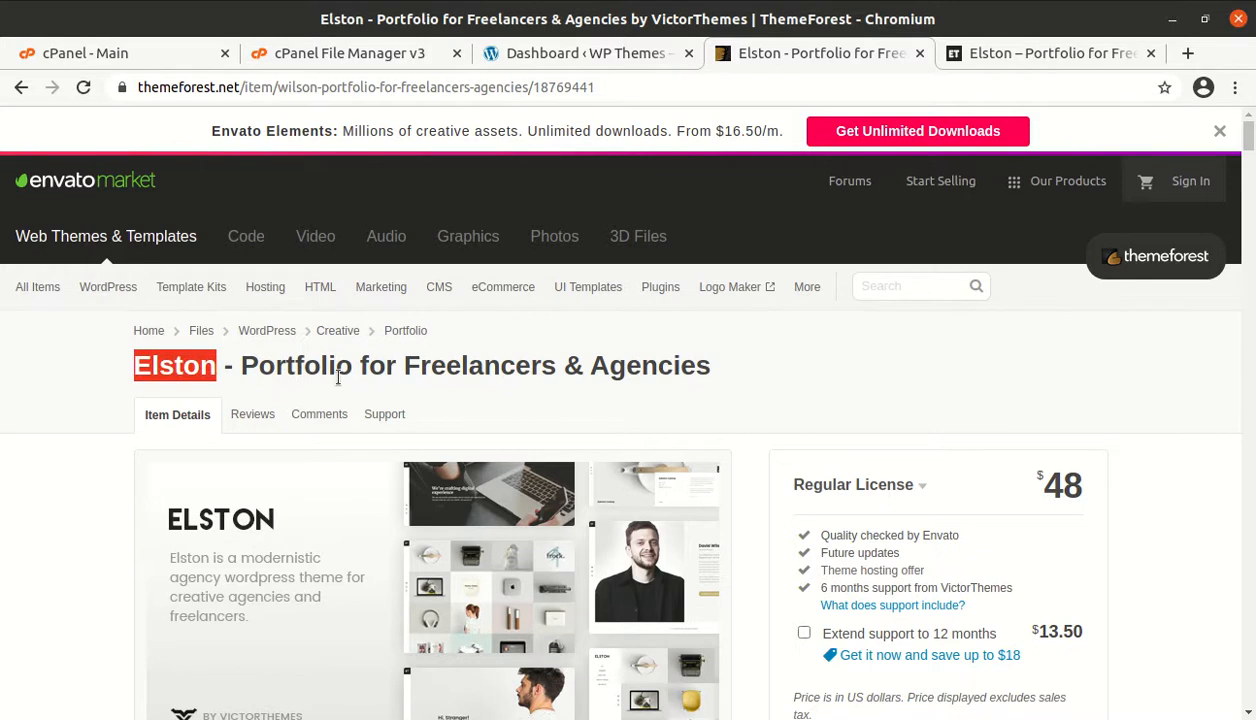
{"action": "scroll", "coordinate": [588, 373], "scroll_direction": "down", "scroll_amount": 3}
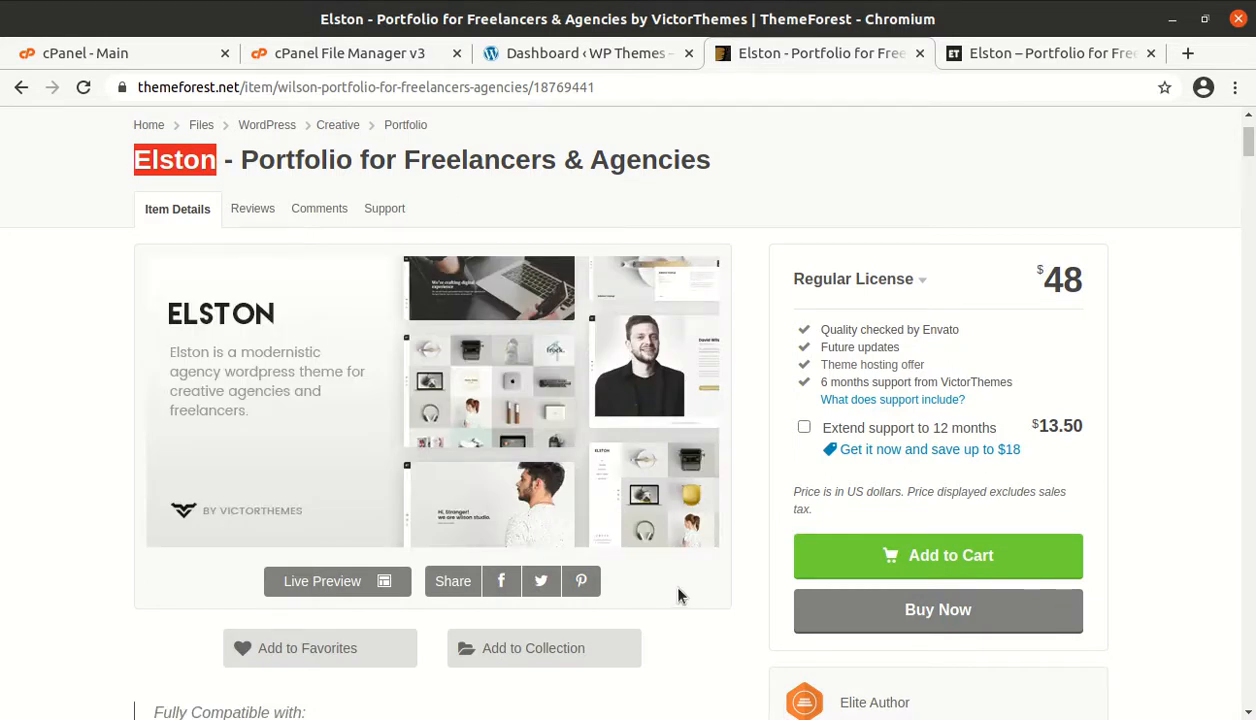
{"action": "scroll", "coordinate": [678, 596], "scroll_direction": "down", "scroll_amount": 5}
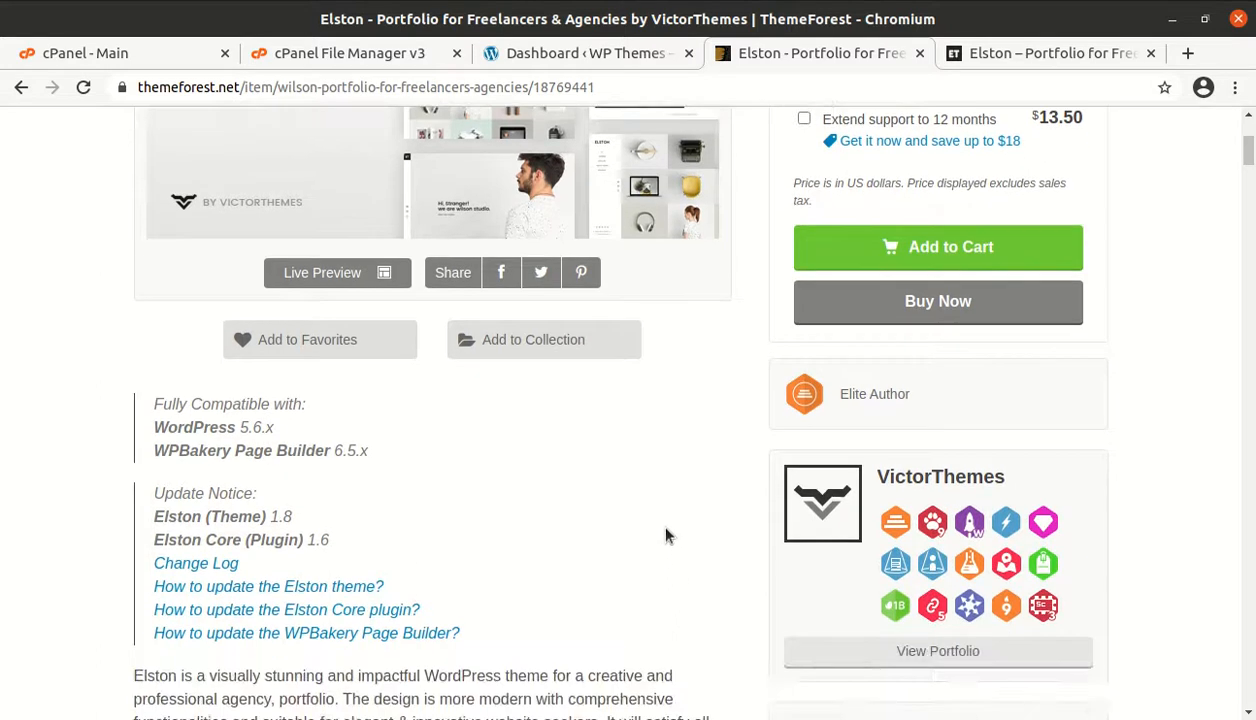
{"action": "scroll", "coordinate": [660, 530], "scroll_direction": "down", "scroll_amount": 2}
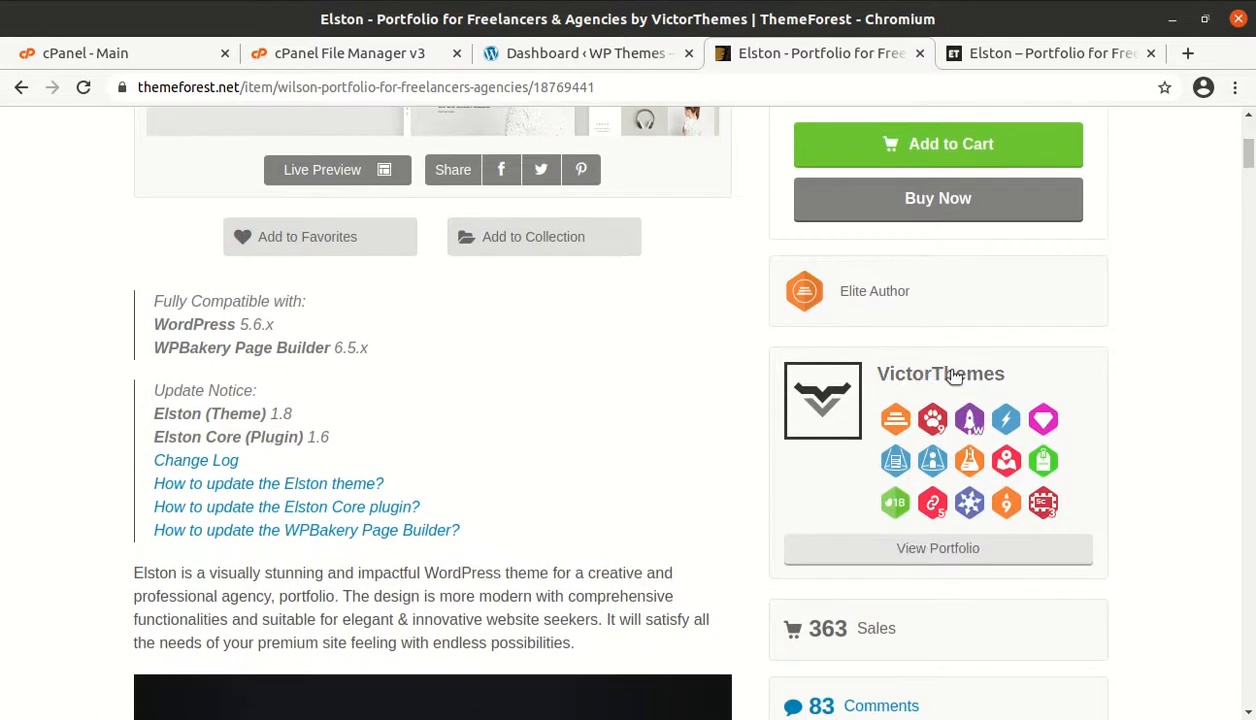
{"action": "scroll", "coordinate": [1019, 378], "scroll_direction": "down", "scroll_amount": 5}
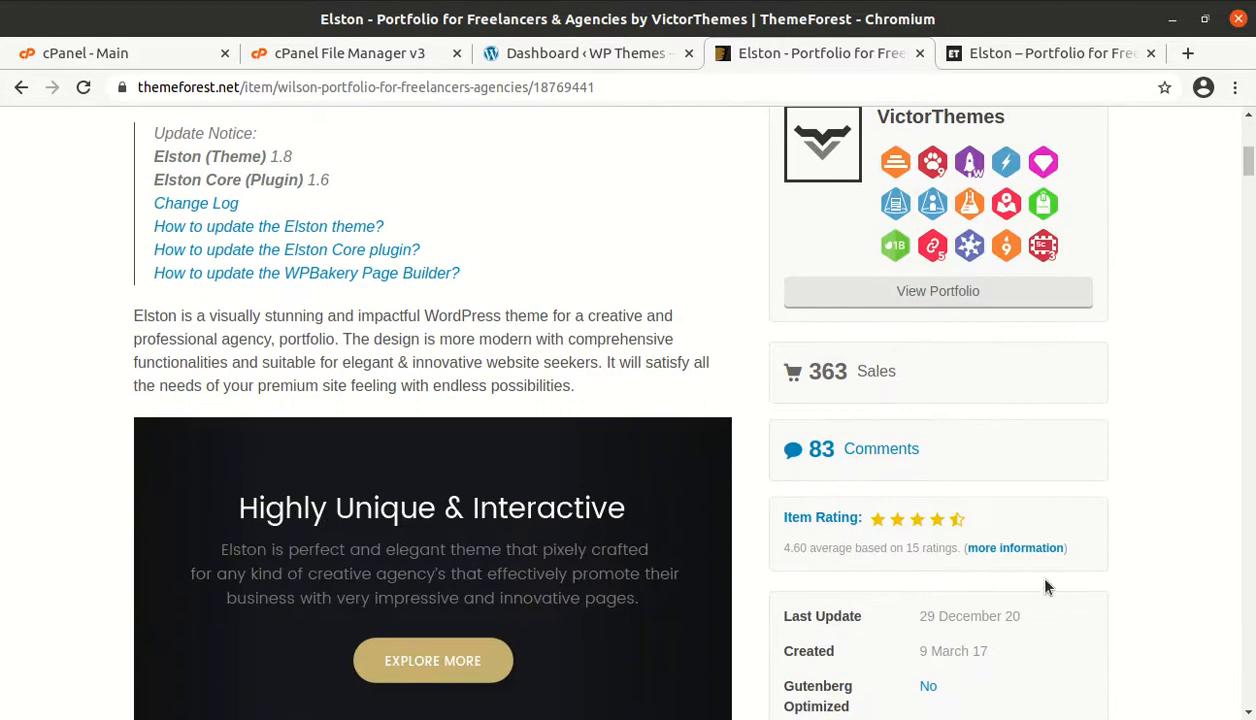
{"action": "left_click_drag", "start_coordinate": [990, 652], "coordinate": [929, 653]}
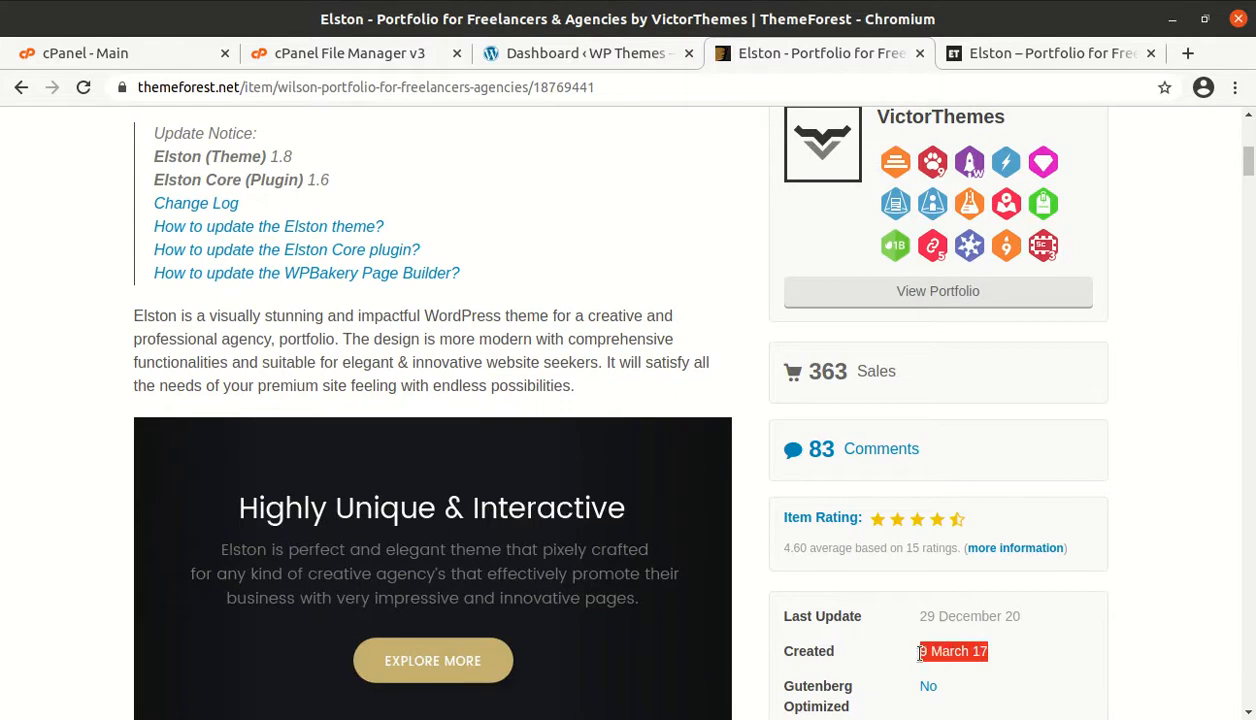
{"action": "left_click_drag", "start_coordinate": [1021, 616], "coordinate": [929, 617]}
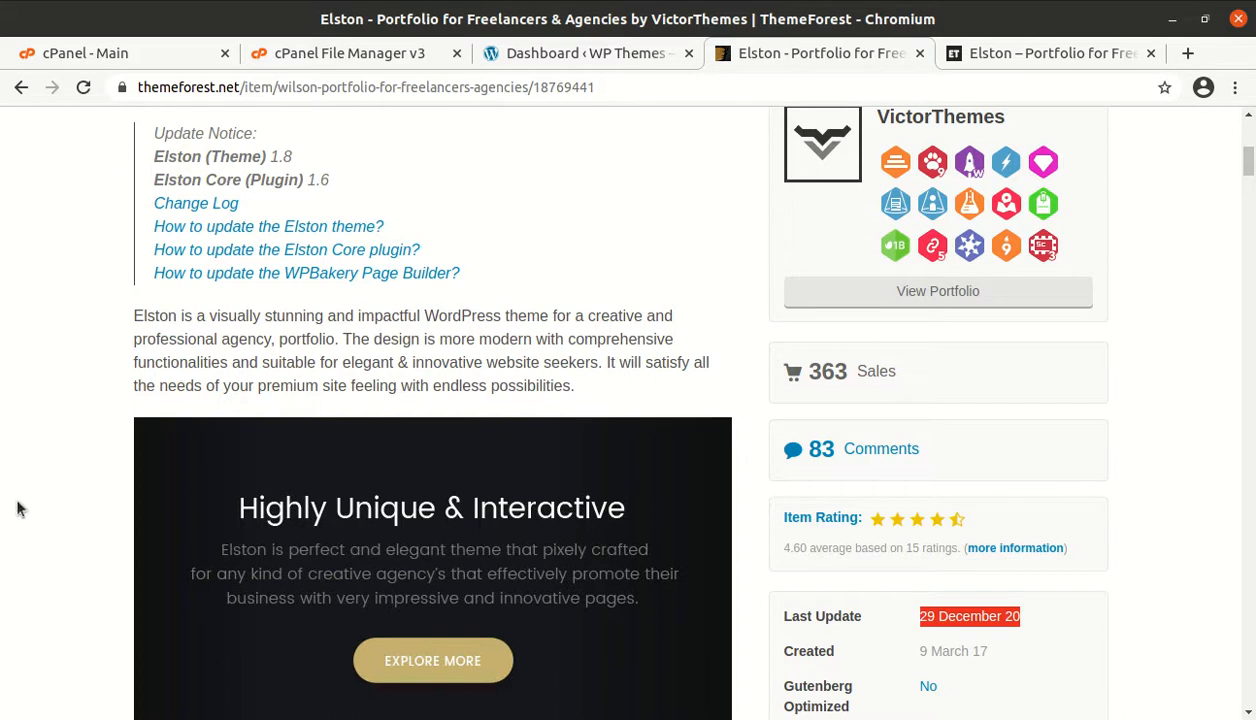
Switch to the Elston live demo, view its side menu and load more items in the portfolio grid.
{"action": "left_click", "coordinate": [1005, 58]}
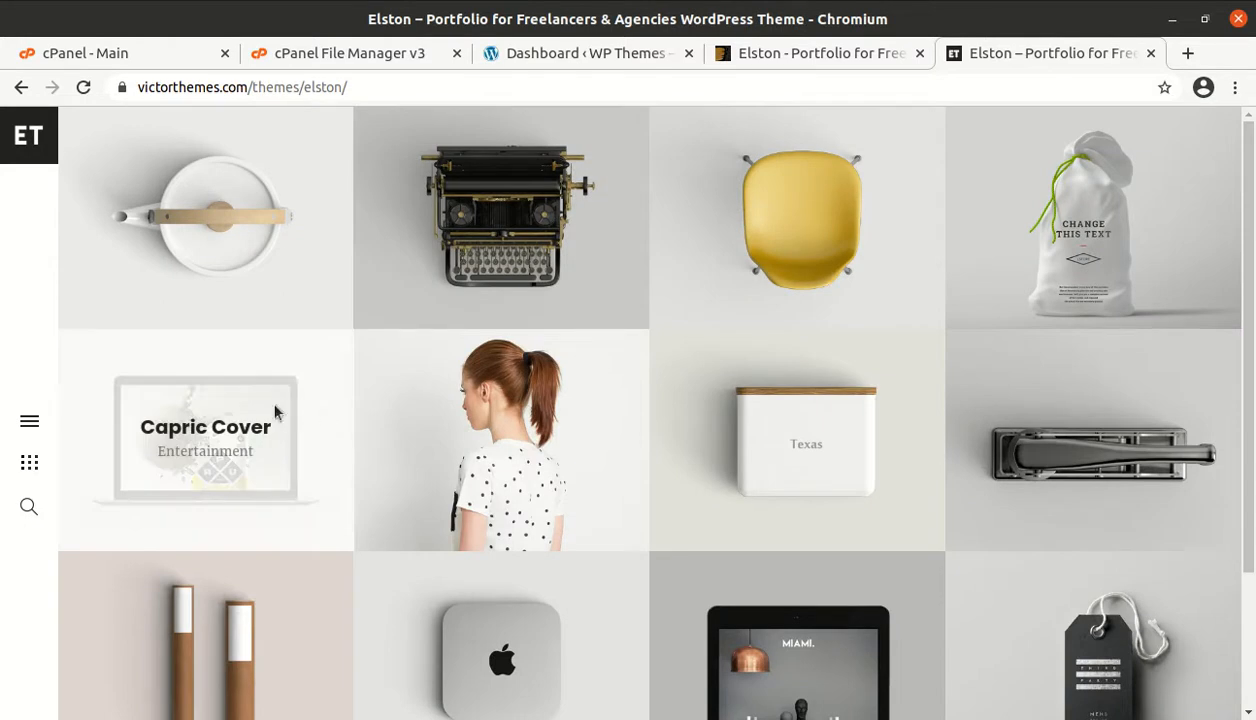
{"action": "mouse_move", "coordinate": [48, 384]}
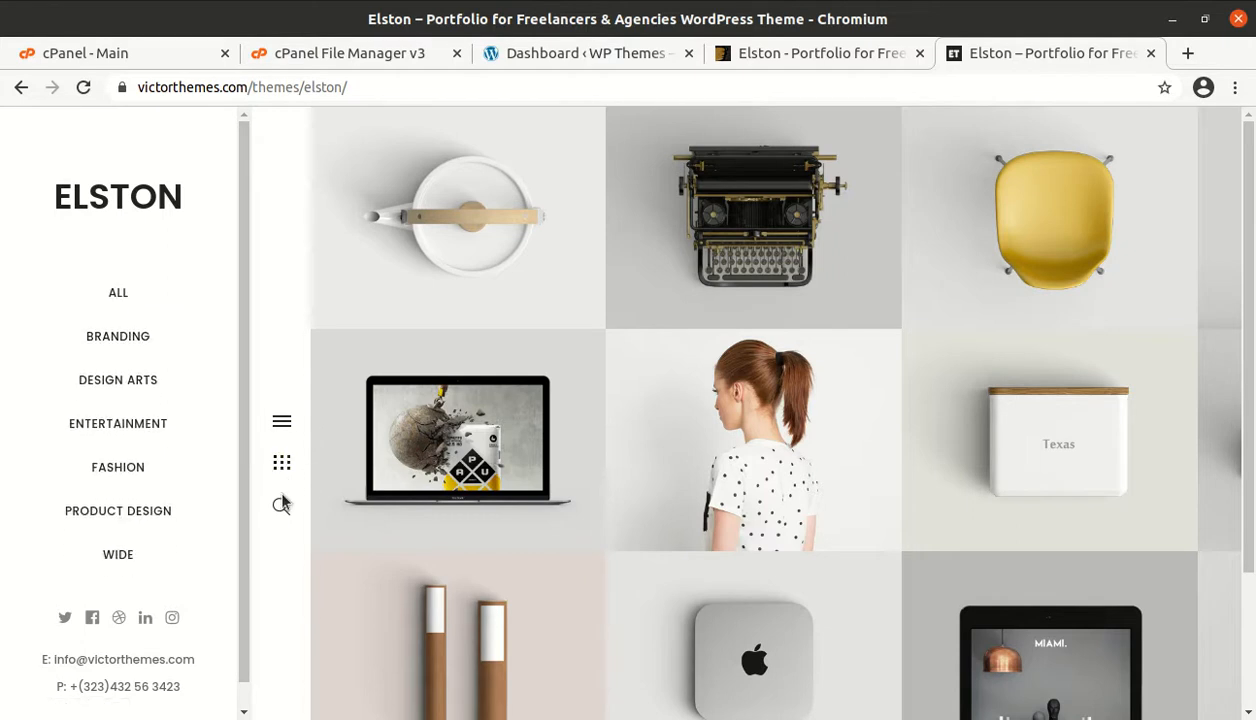
{"action": "scroll", "coordinate": [740, 384], "scroll_direction": "down", "scroll_amount": 3}
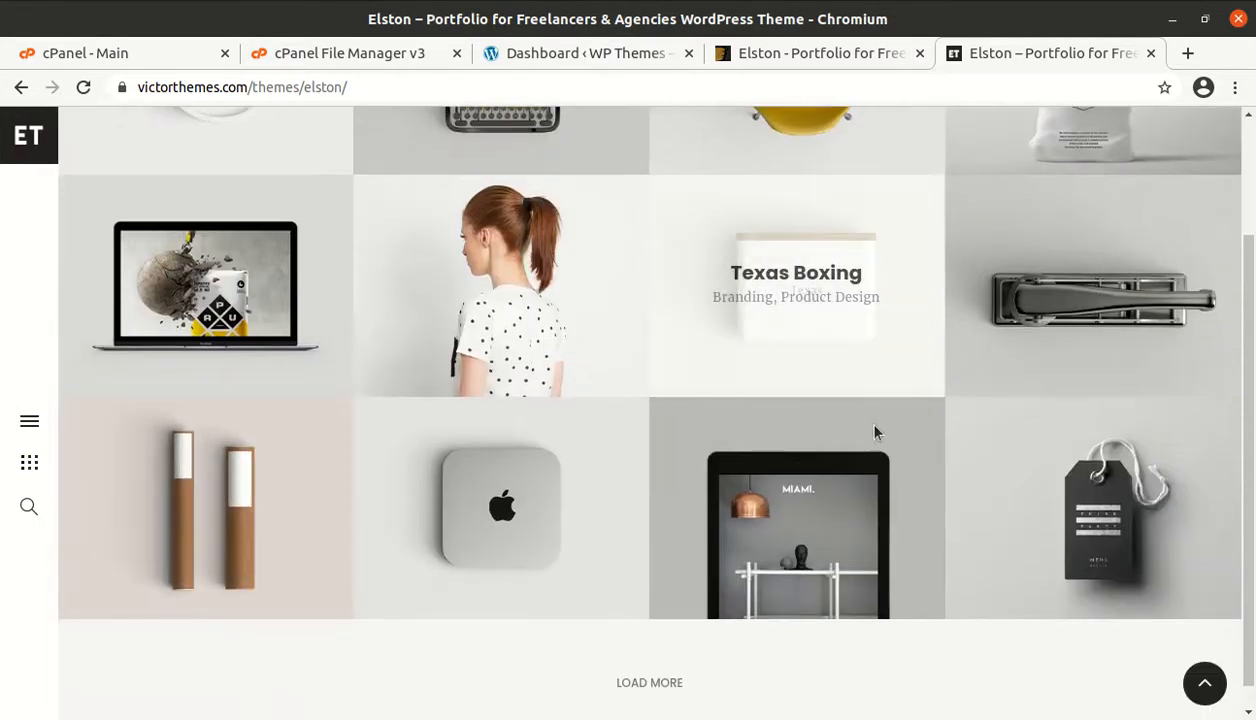
{"action": "left_click", "coordinate": [643, 657]}
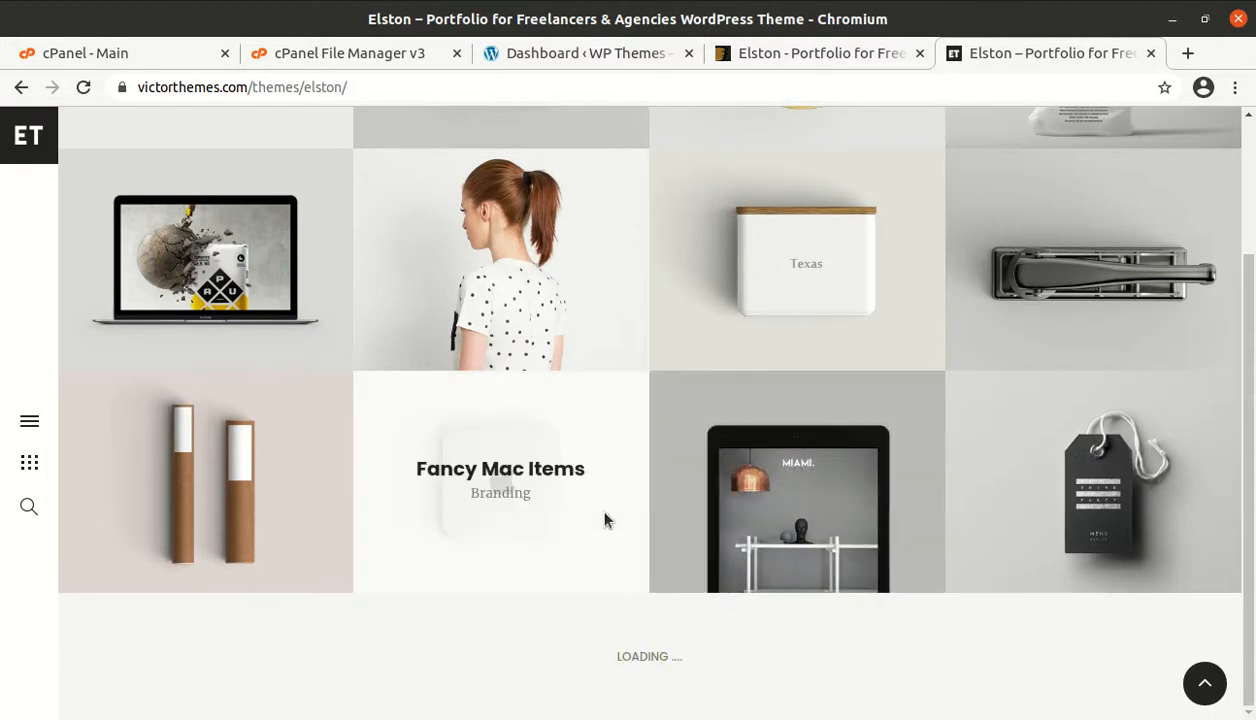
{"action": "scroll", "coordinate": [690, 414], "scroll_direction": "down", "scroll_amount": 3}
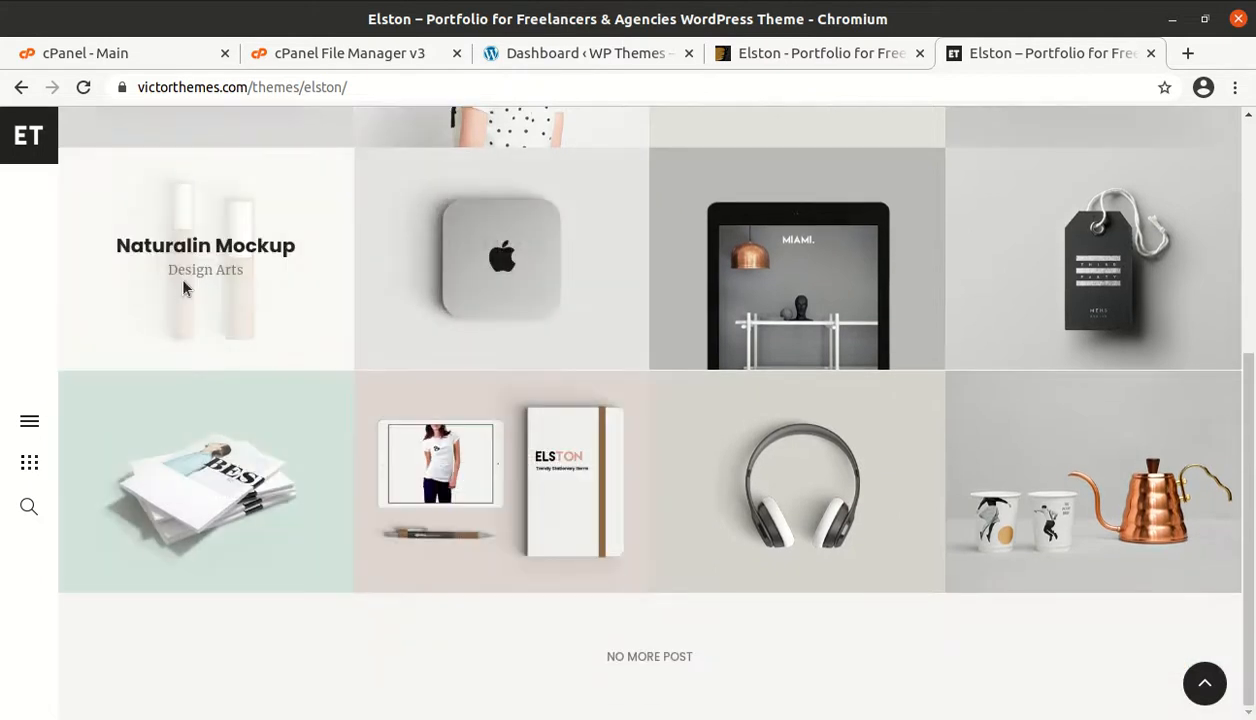
View the Fancy Mac Items portfolio page and enlarge the image of the black USB stick, then close it.
{"action": "left_click", "coordinate": [487, 263]}
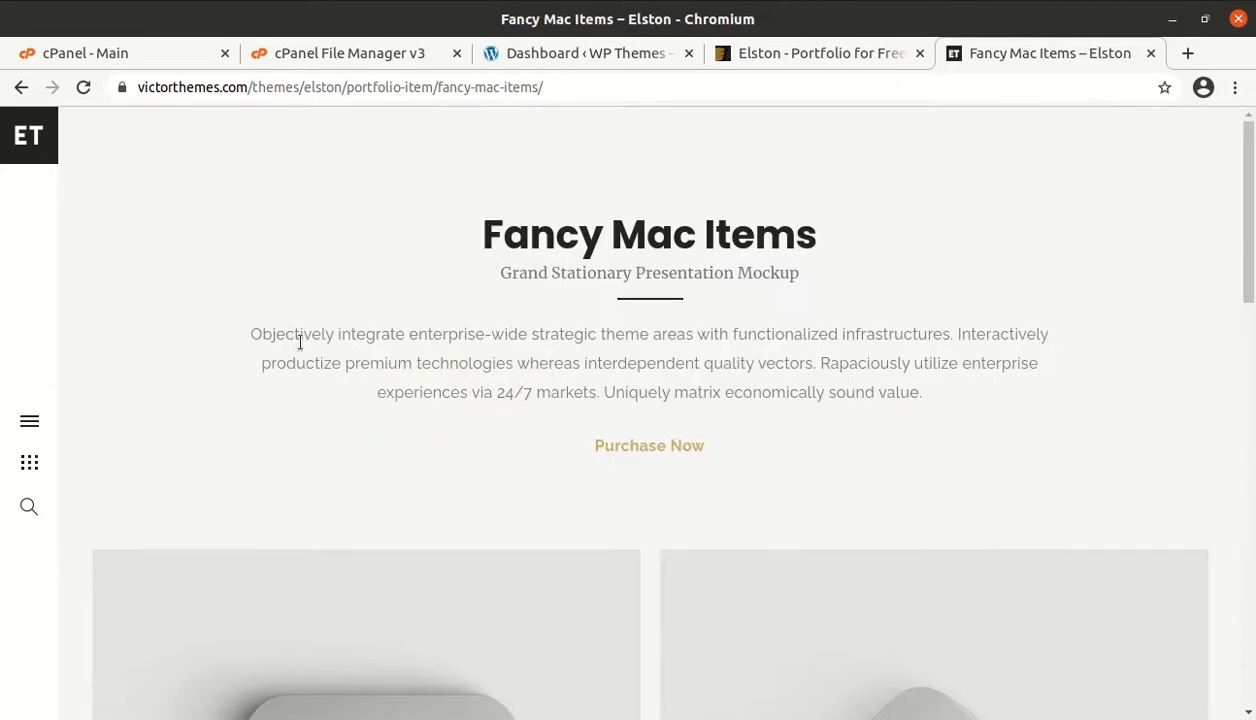
{"action": "scroll", "coordinate": [299, 378], "scroll_direction": "down", "scroll_amount": 8}
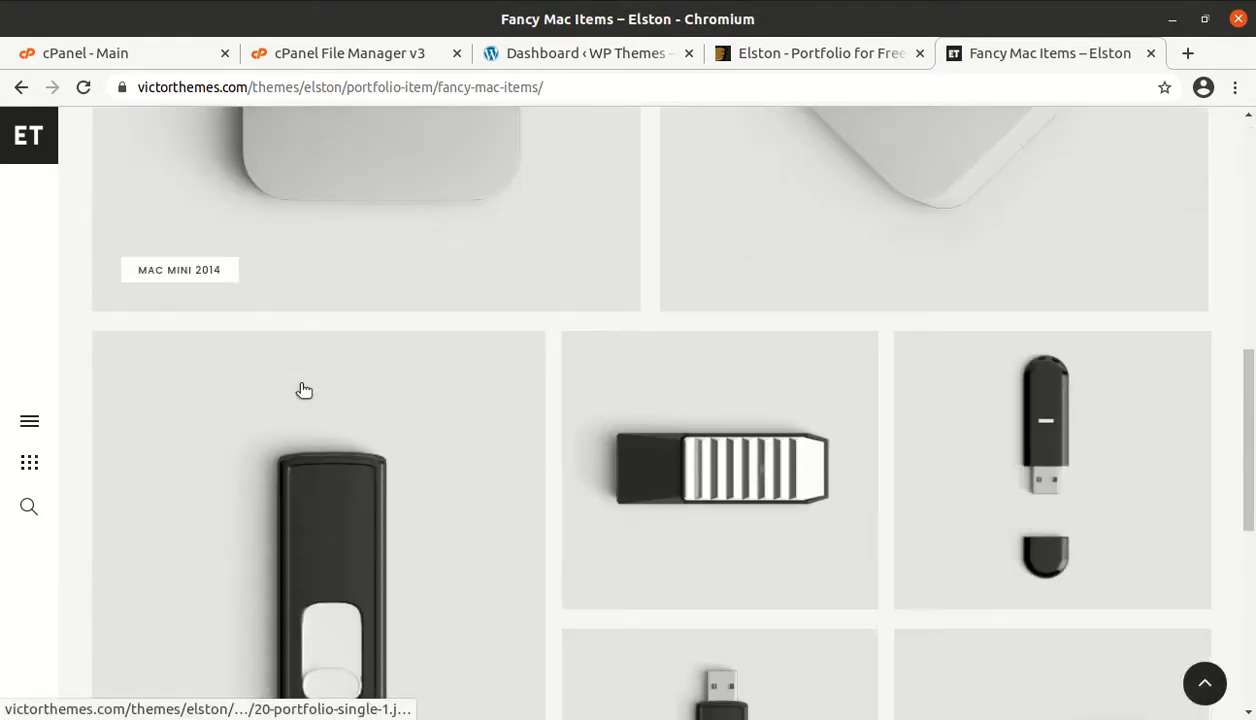
{"action": "scroll", "coordinate": [304, 390], "scroll_direction": "down", "scroll_amount": 5}
{"action": "scroll", "coordinate": [301, 390], "scroll_direction": "down", "scroll_amount": 2}
{"action": "scroll", "coordinate": [298, 385], "scroll_direction": "up", "scroll_amount": 4}
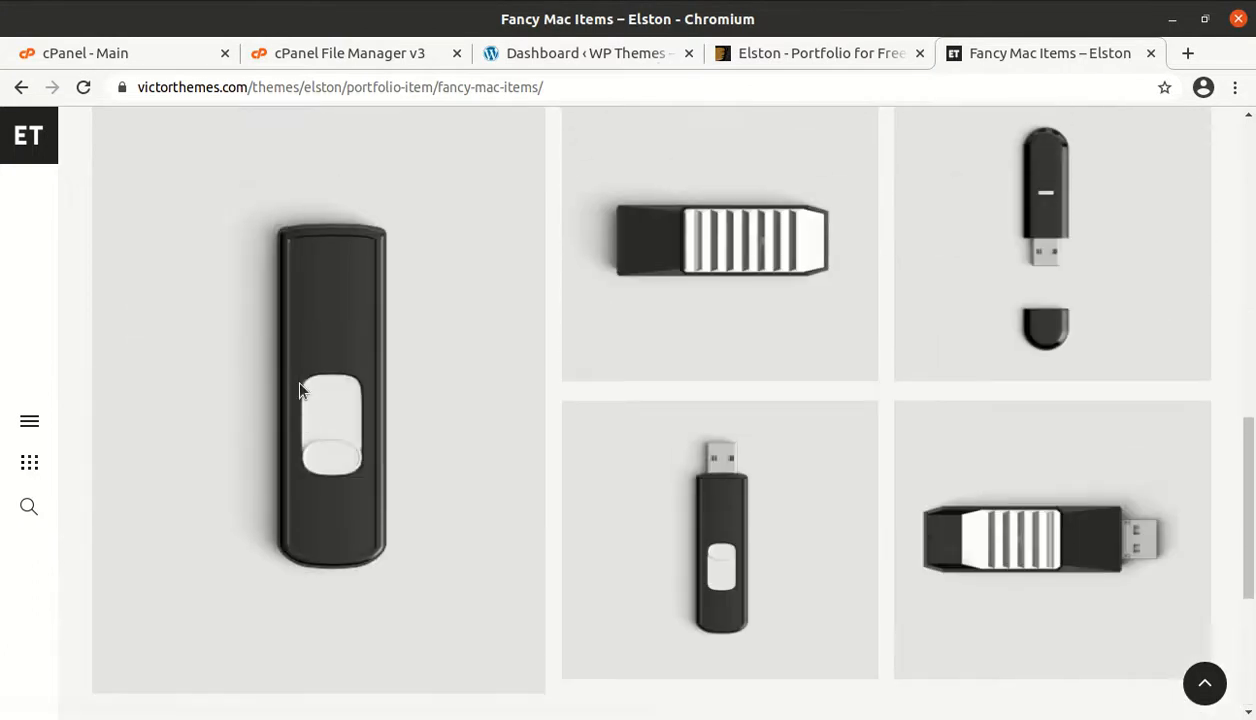
{"action": "left_click", "coordinate": [281, 280]}
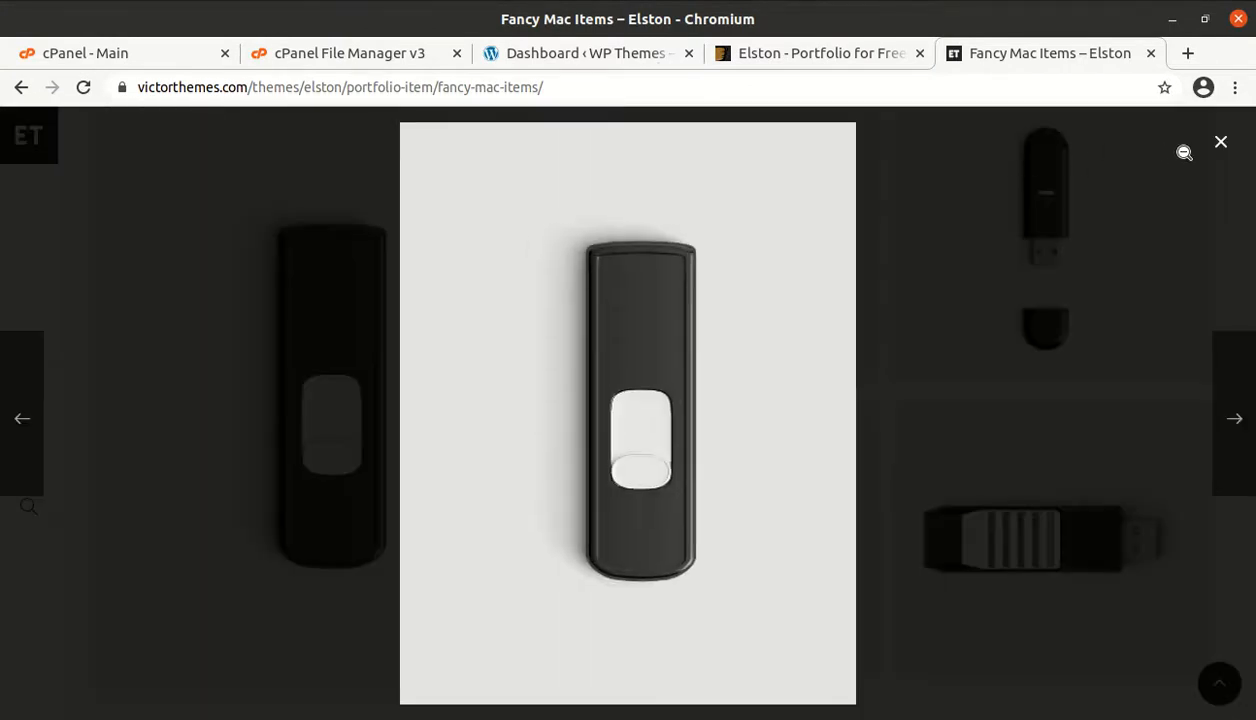
{"action": "left_click", "coordinate": [1219, 143]}
Return to the Elston demo's home page and look through its portfolio grid.
{"action": "mouse_move", "coordinate": [30, 138]}
{"action": "left_click", "coordinate": [92, 203]}
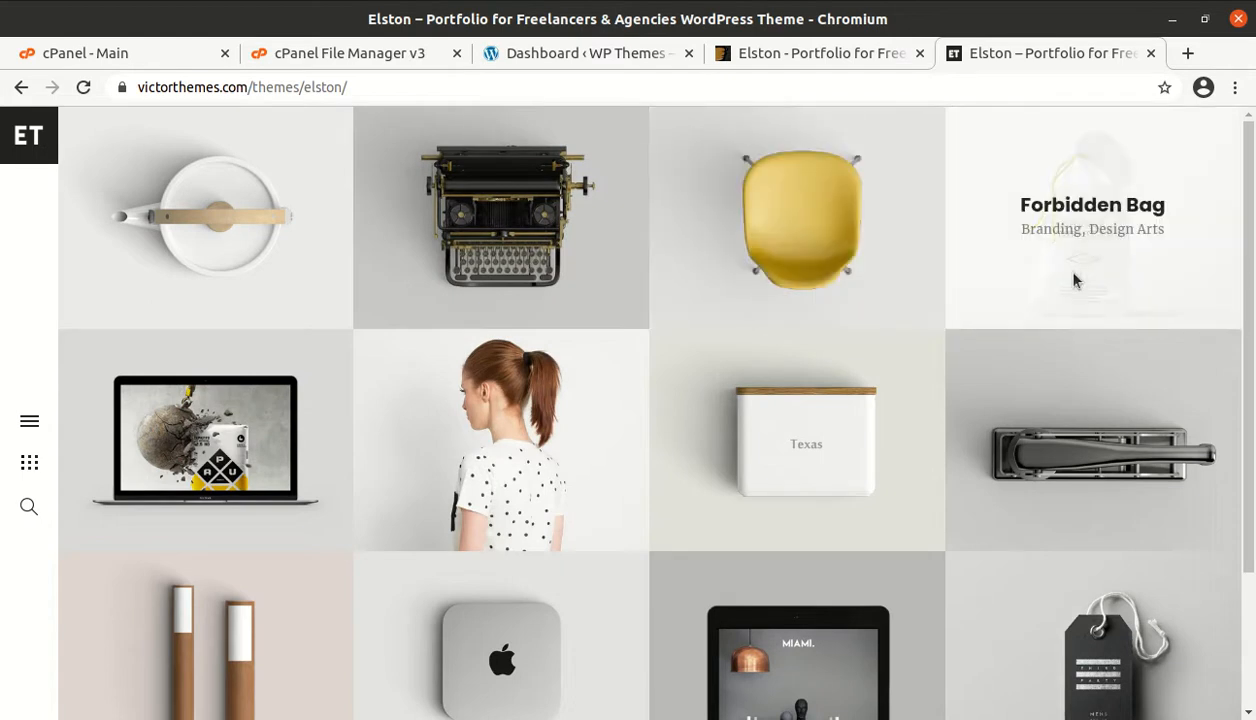
{"action": "scroll", "coordinate": [1073, 280], "scroll_direction": "down", "scroll_amount": 3}
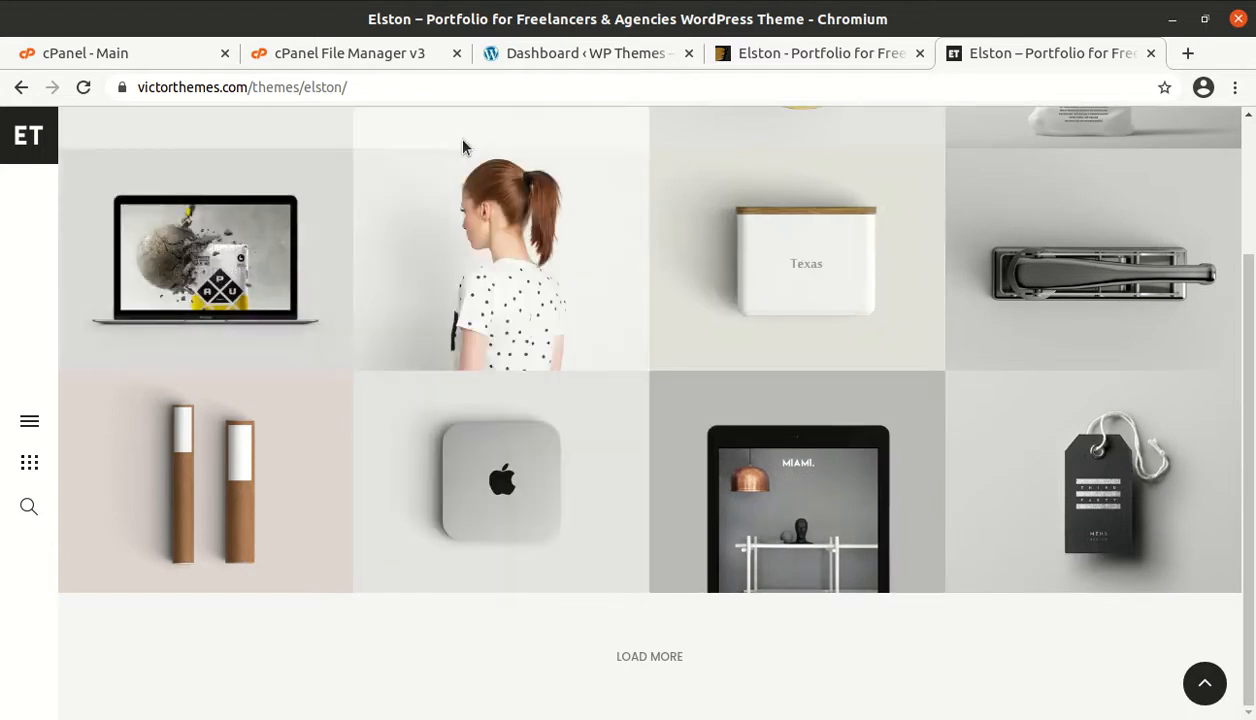
From the WordPress dashboard, switch to the Files app and examine the downloaded elston package, including the plugins folder, elston.zip and elston-child.zip.
{"action": "left_click", "coordinate": [506, 57]}
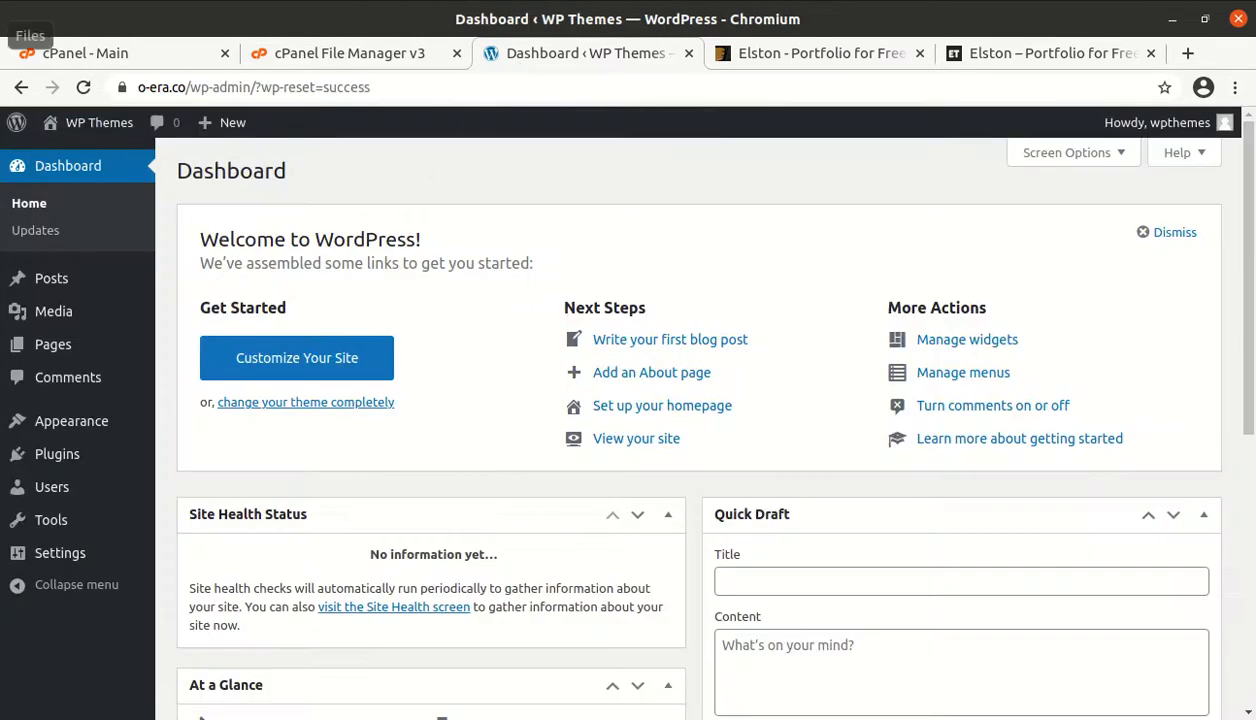
{"action": "left_click", "coordinate": [0, 35]}
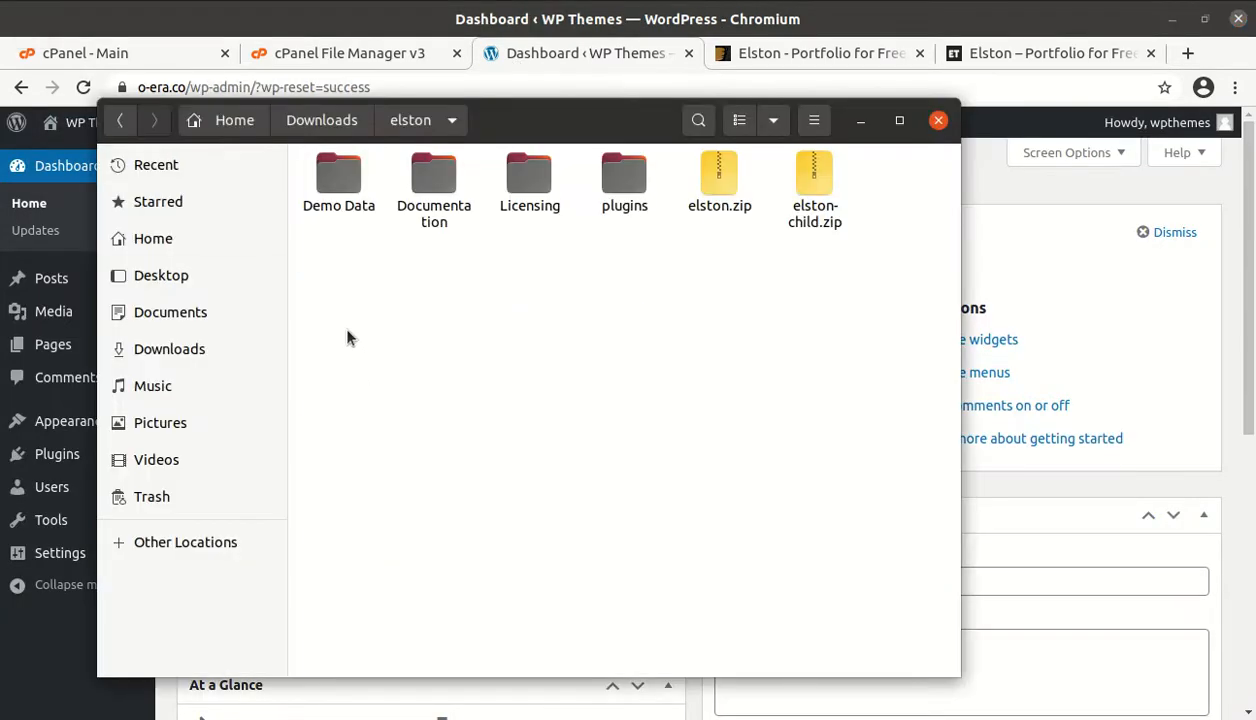
{"action": "left_click", "coordinate": [348, 185]}
{"action": "left_click", "coordinate": [428, 178]}
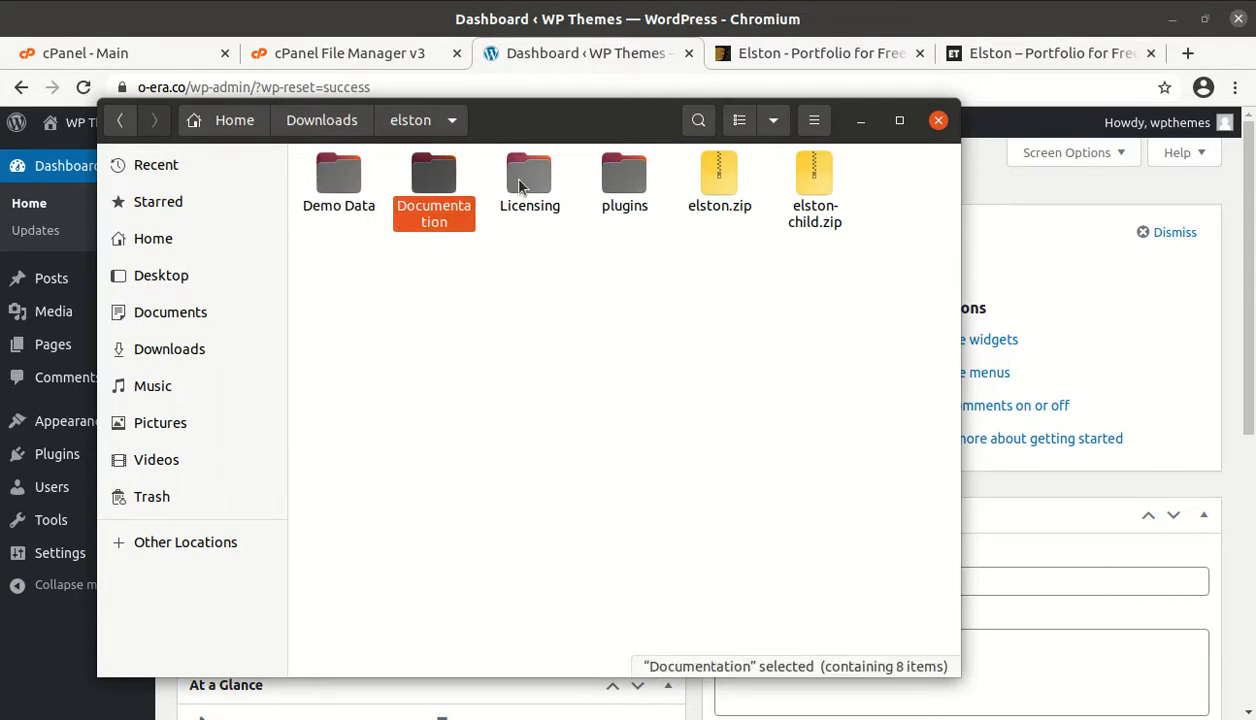
{"action": "left_click", "coordinate": [518, 180]}
{"action": "double_click", "coordinate": [622, 180]}
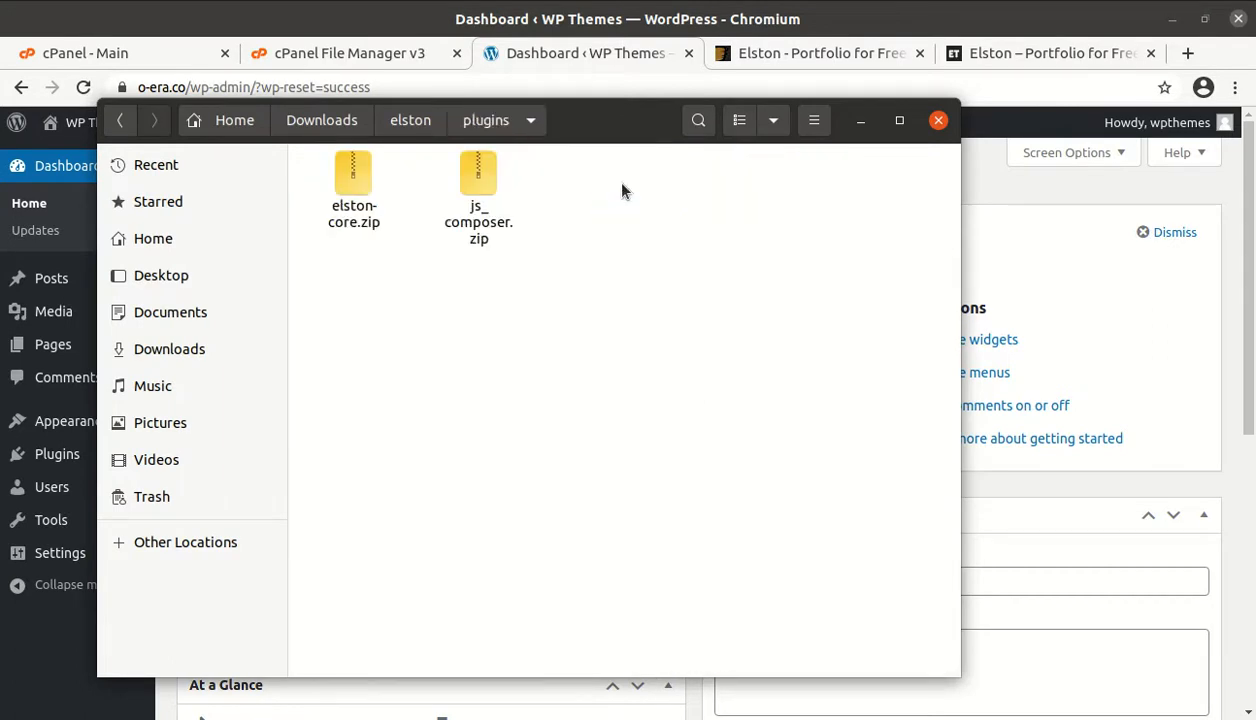
{"action": "left_click", "coordinate": [405, 121]}
{"action": "left_click", "coordinate": [726, 205]}
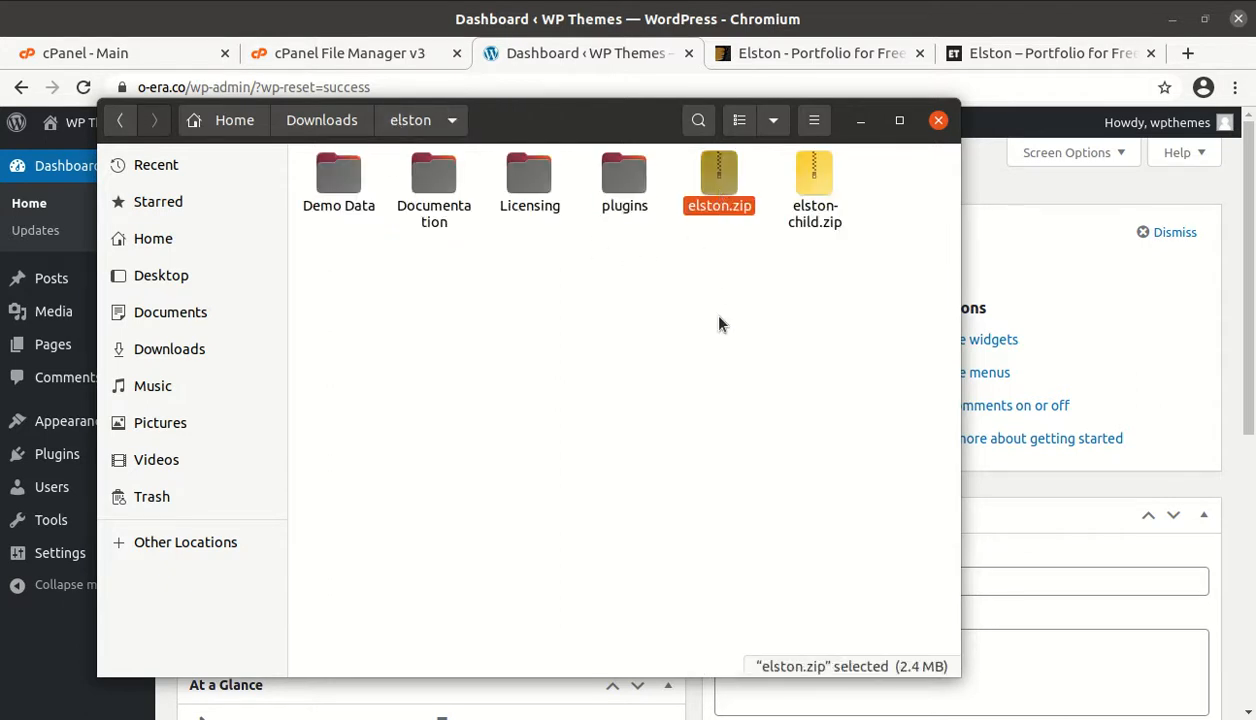
{"action": "left_click", "coordinate": [810, 214]}
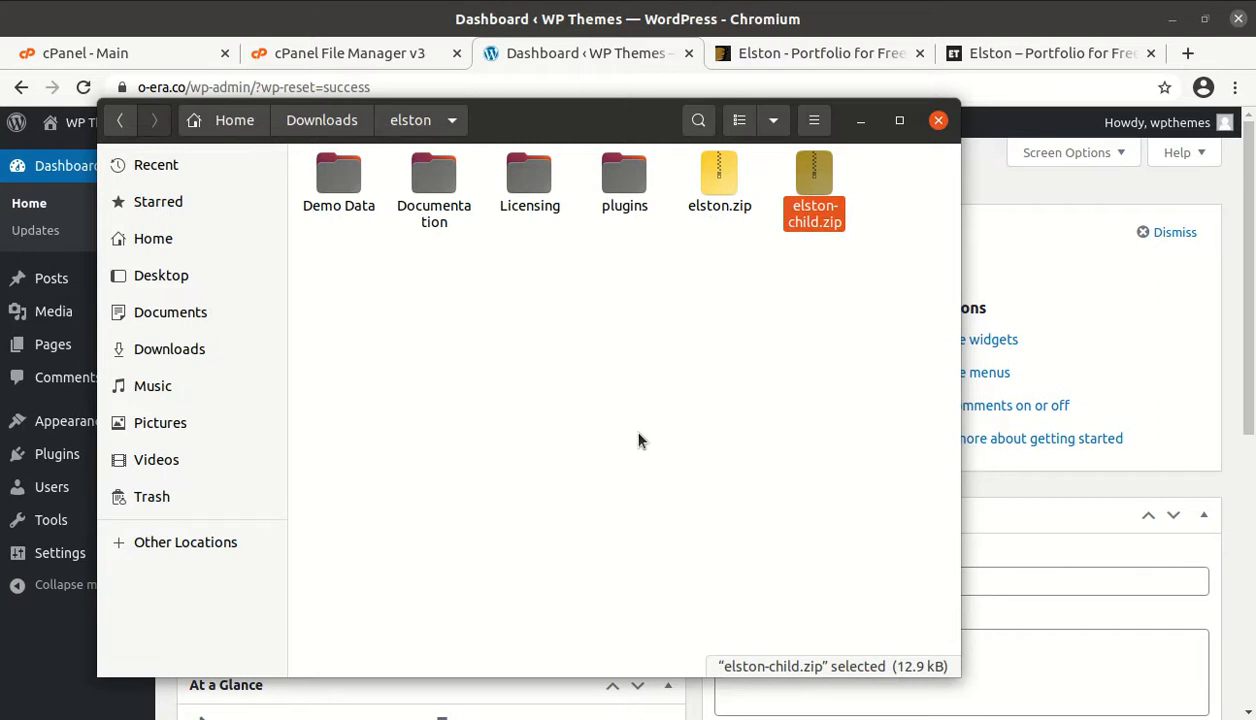
{"action": "left_click", "coordinate": [860, 120]}
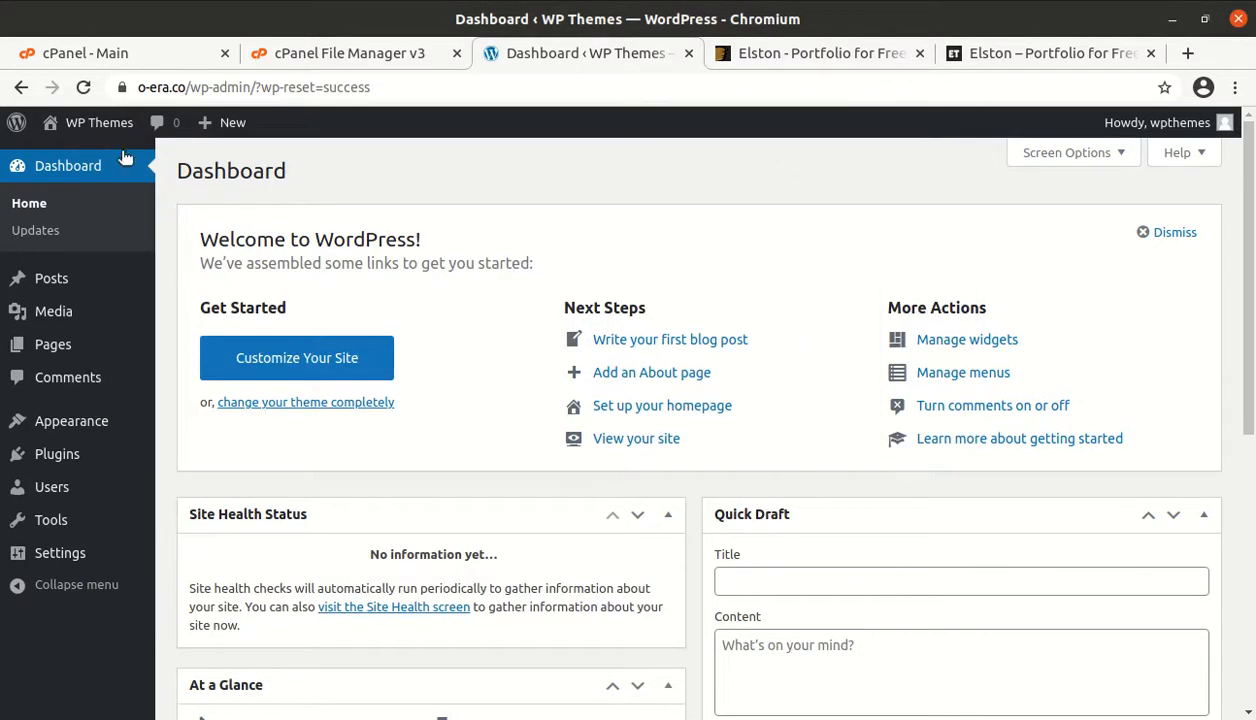
Go to the WordPress site's theme management and open the form for uploading a theme in .zip format.
{"action": "mouse_move", "coordinate": [95, 124]}
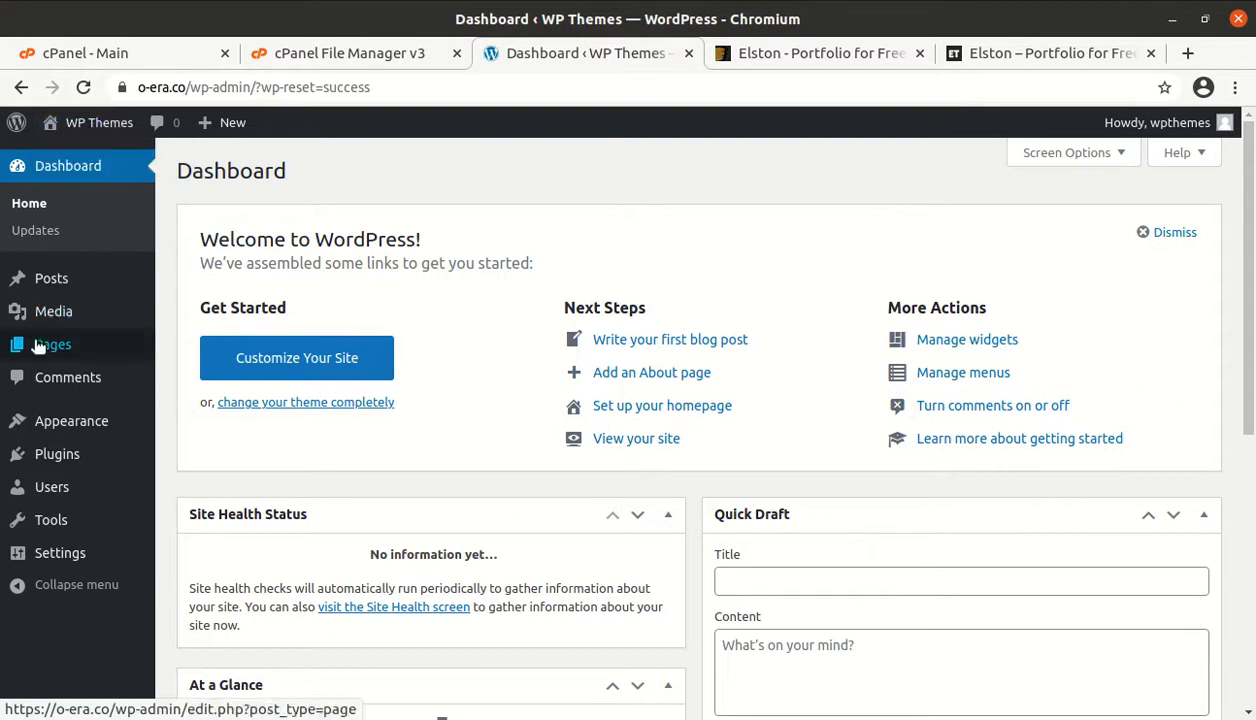
{"action": "mouse_move", "coordinate": [57, 423]}
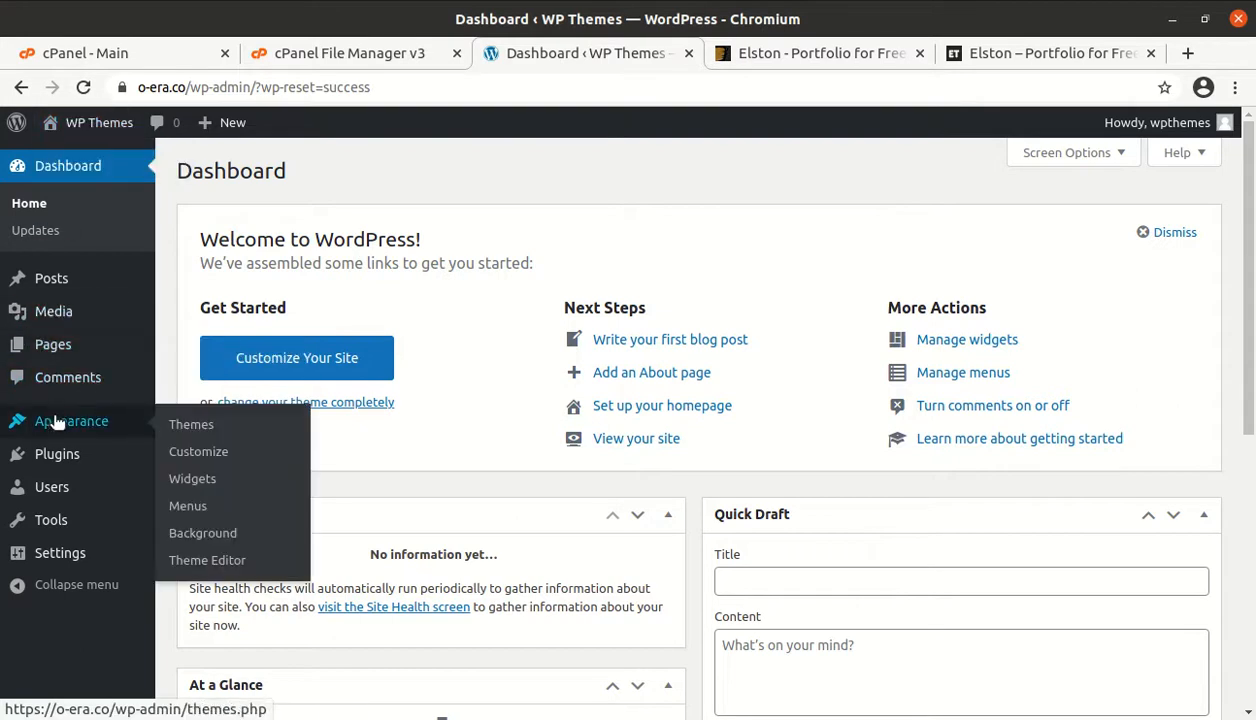
{"action": "left_click", "coordinate": [185, 435]}
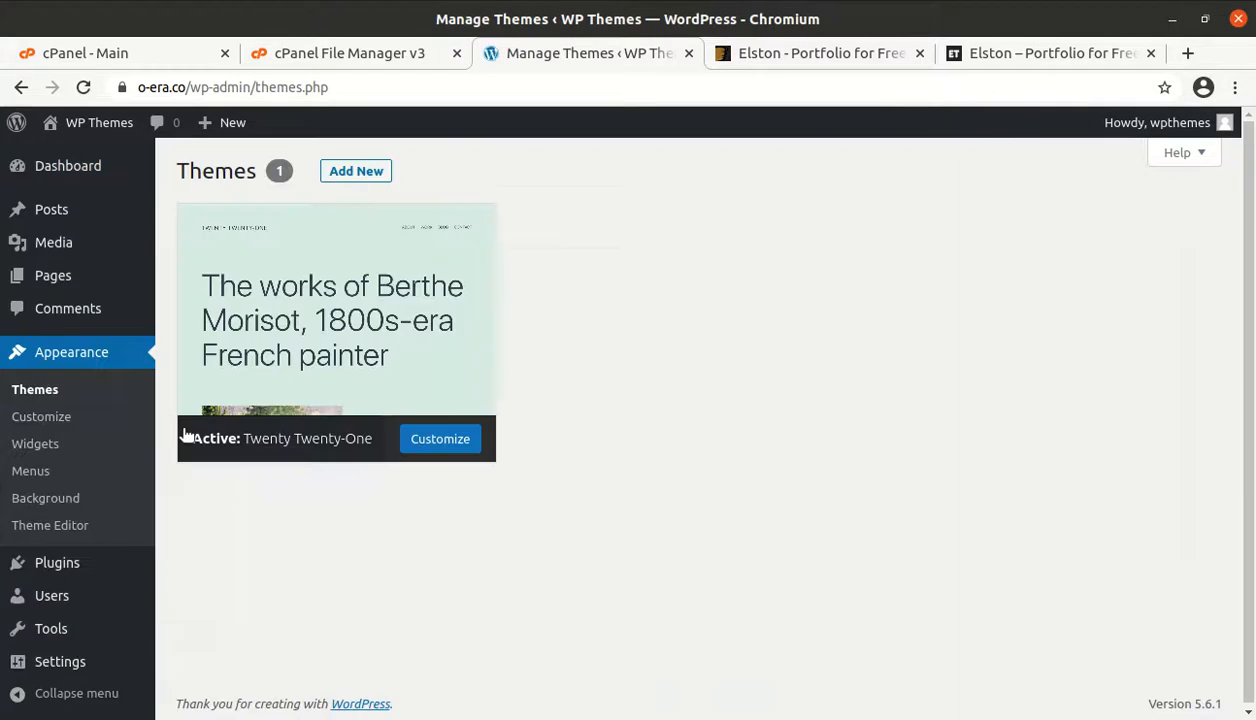
{"action": "left_click", "coordinate": [182, 432]}
{"action": "scroll", "coordinate": [287, 260], "scroll_direction": "up", "scroll_amount": 2}
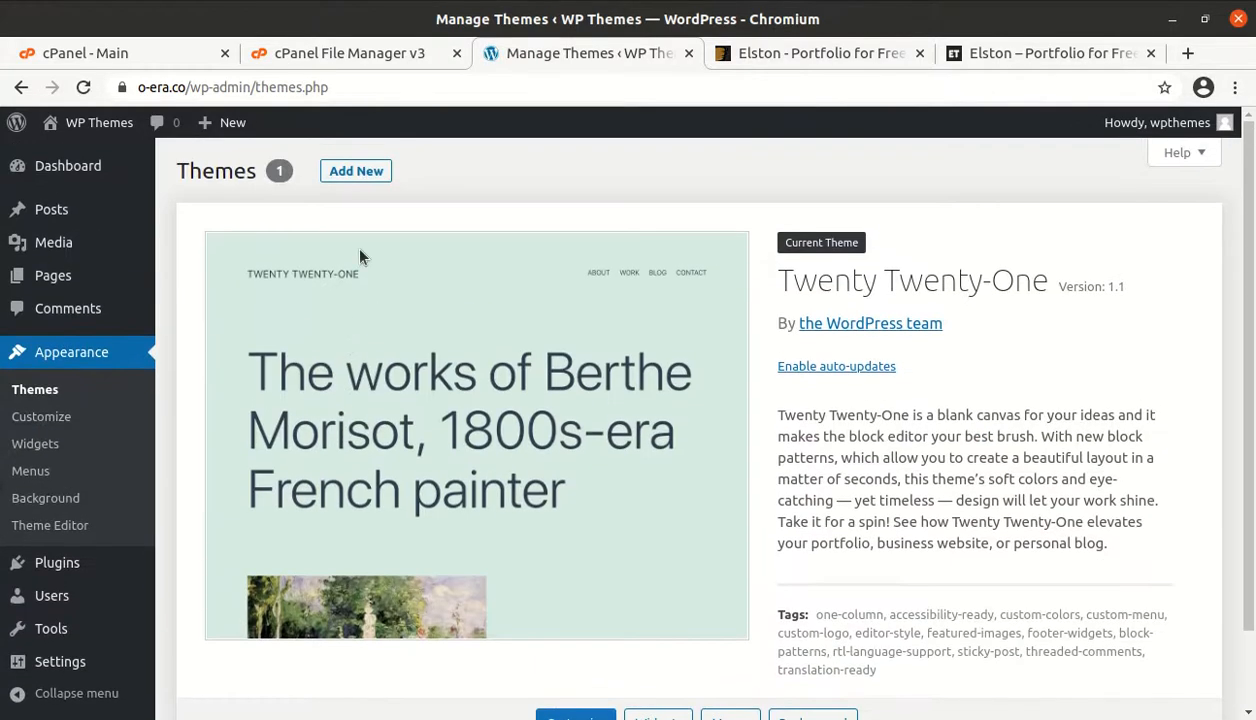
{"action": "left_click", "coordinate": [357, 173]}
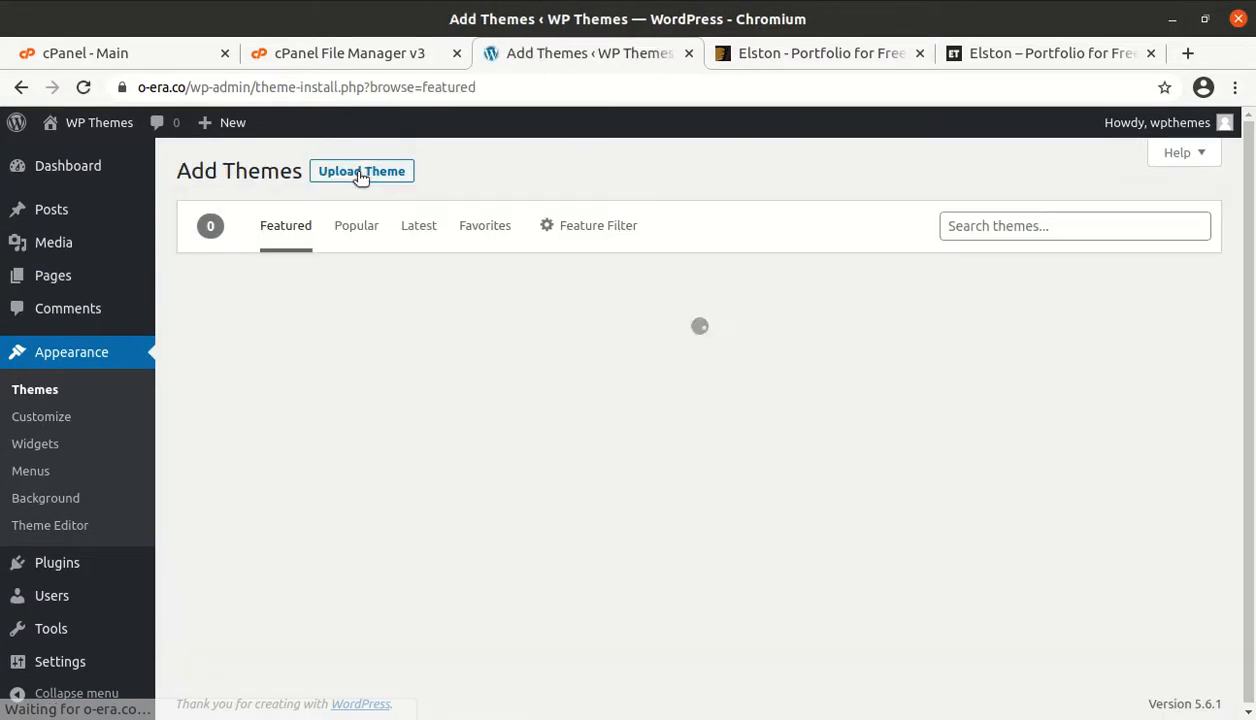
{"action": "left_click", "coordinate": [361, 173]}
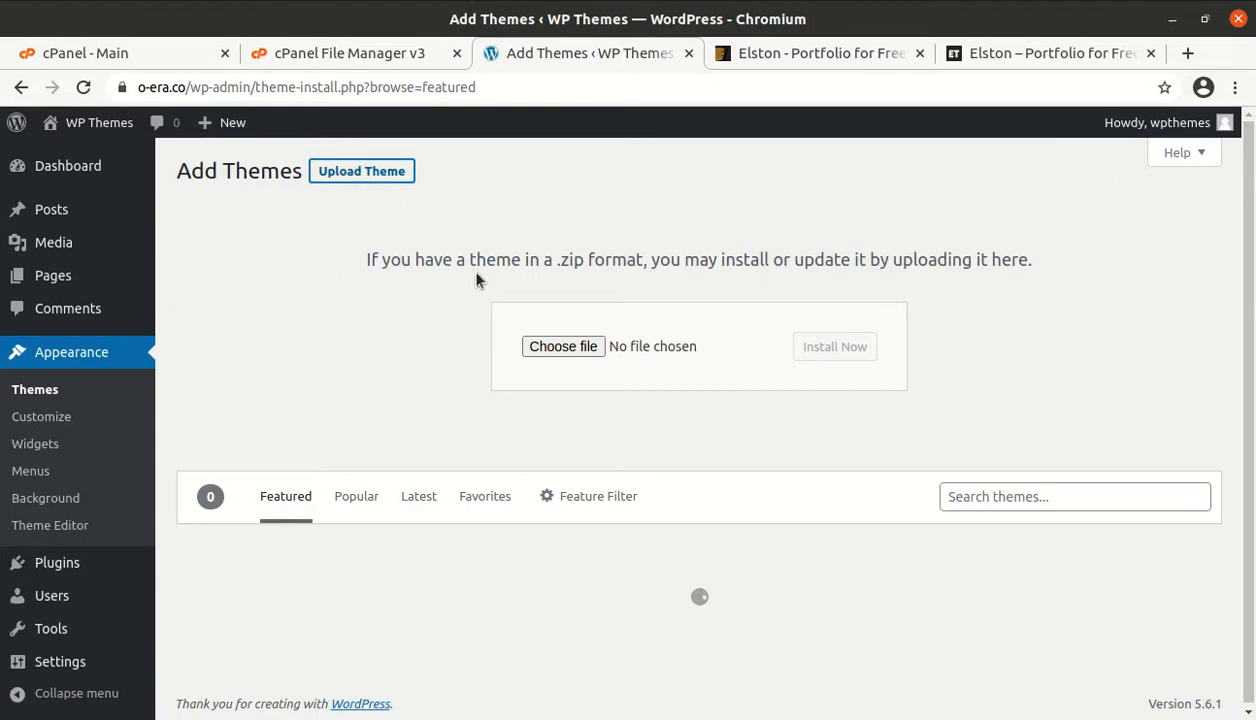
{"action": "left_click", "coordinate": [536, 350]}
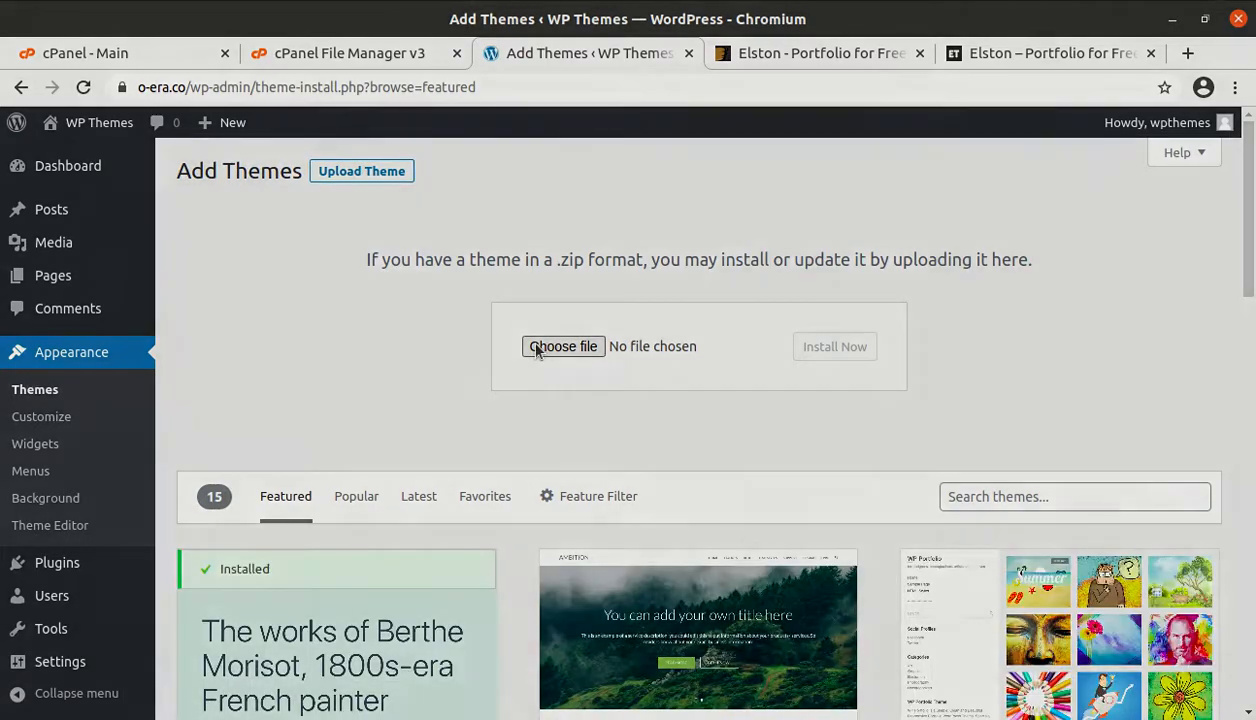
{"action": "double_click", "coordinate": [232, 127]}
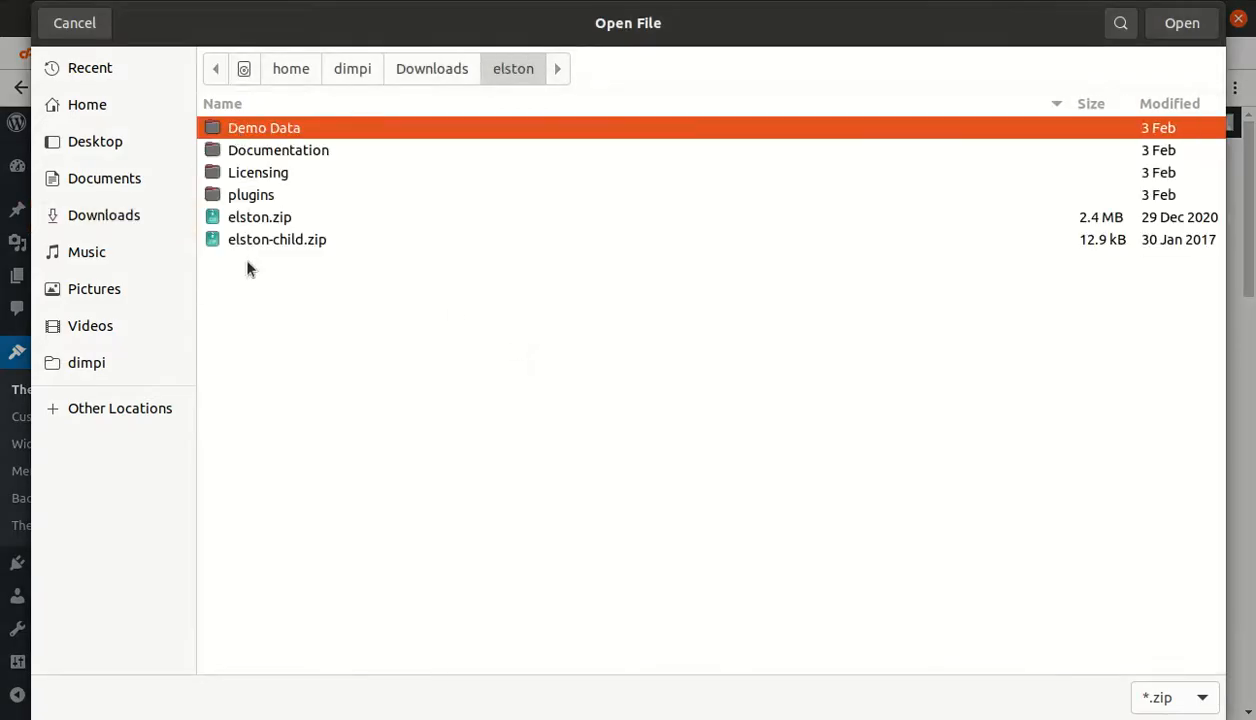
{"action": "left_click", "coordinate": [252, 220]}
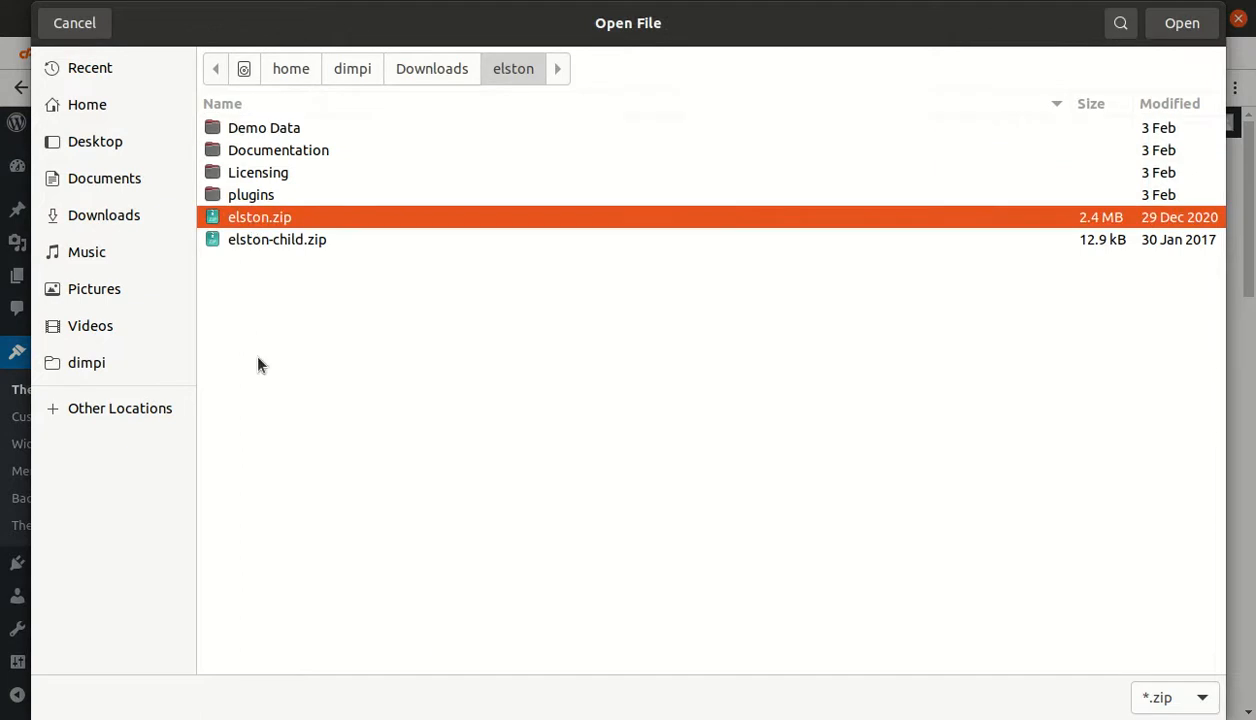
{"action": "left_click", "coordinate": [64, 30]}
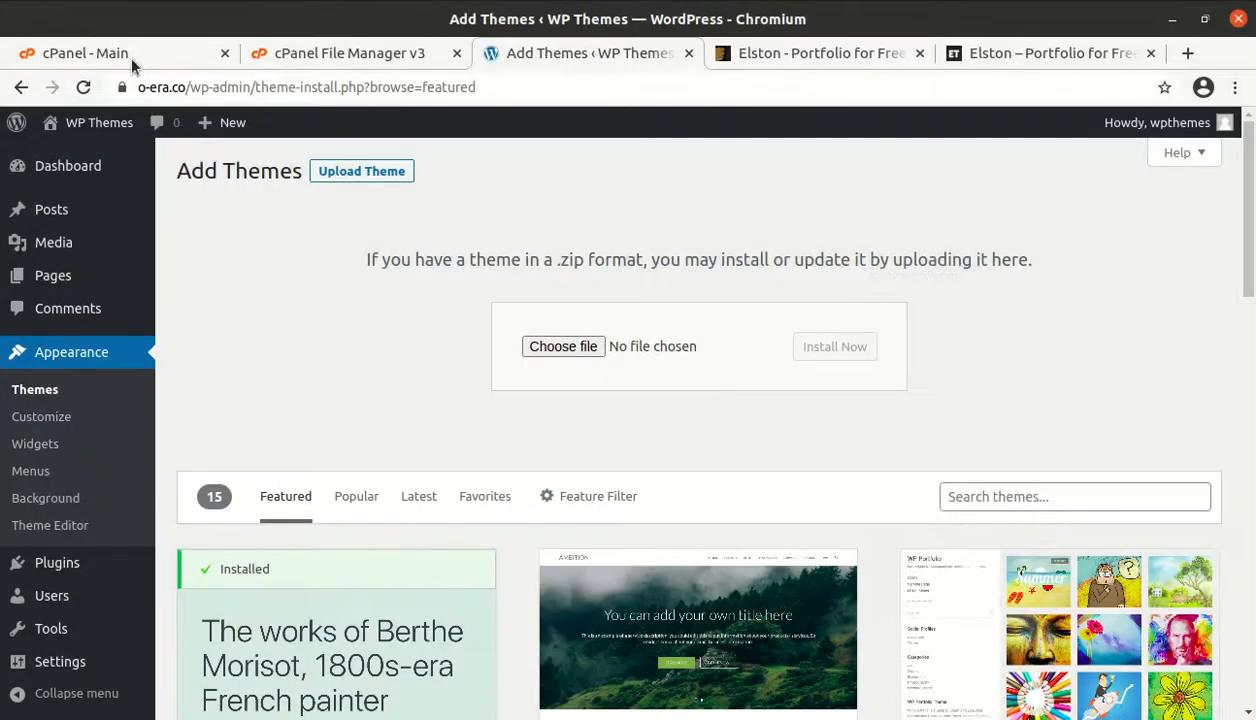
Switch to the cPanel File Manager and upload elston.zip from Downloads/elston into wp-content/themes, then return to that folder.
{"action": "left_click", "coordinate": [322, 57]}
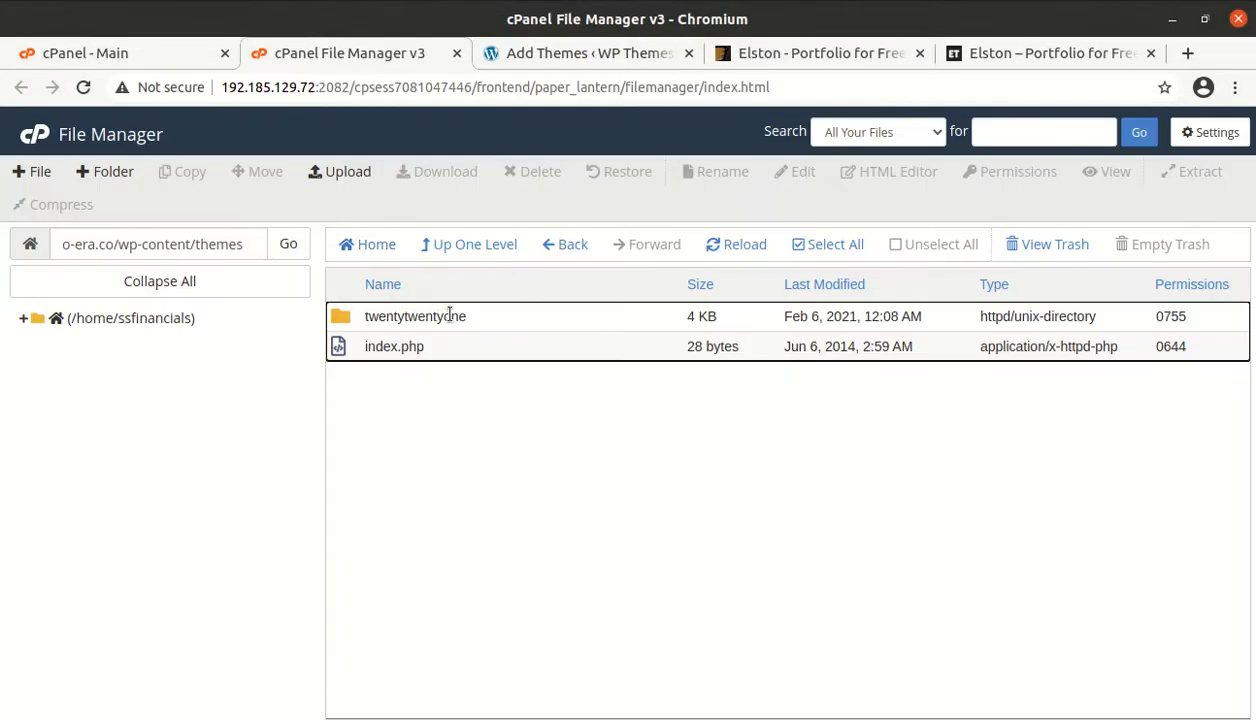
{"action": "left_click", "coordinate": [333, 172]}
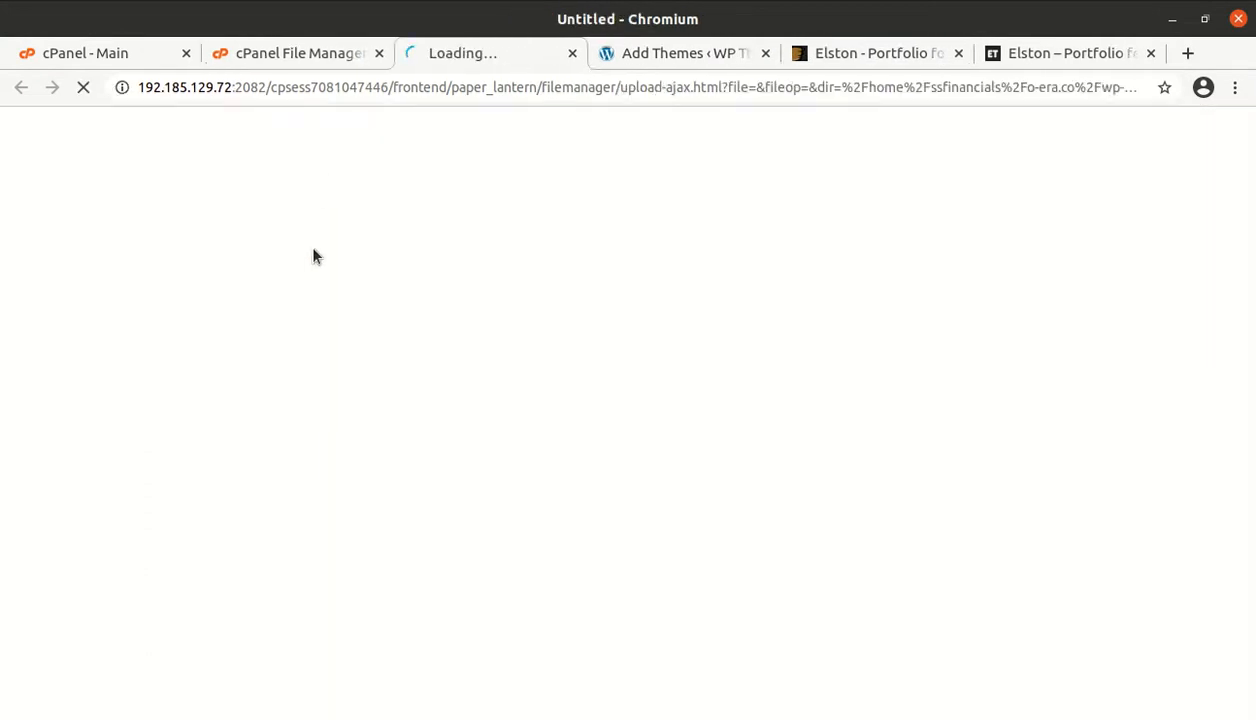
{"action": "left_click", "coordinate": [600, 442]}
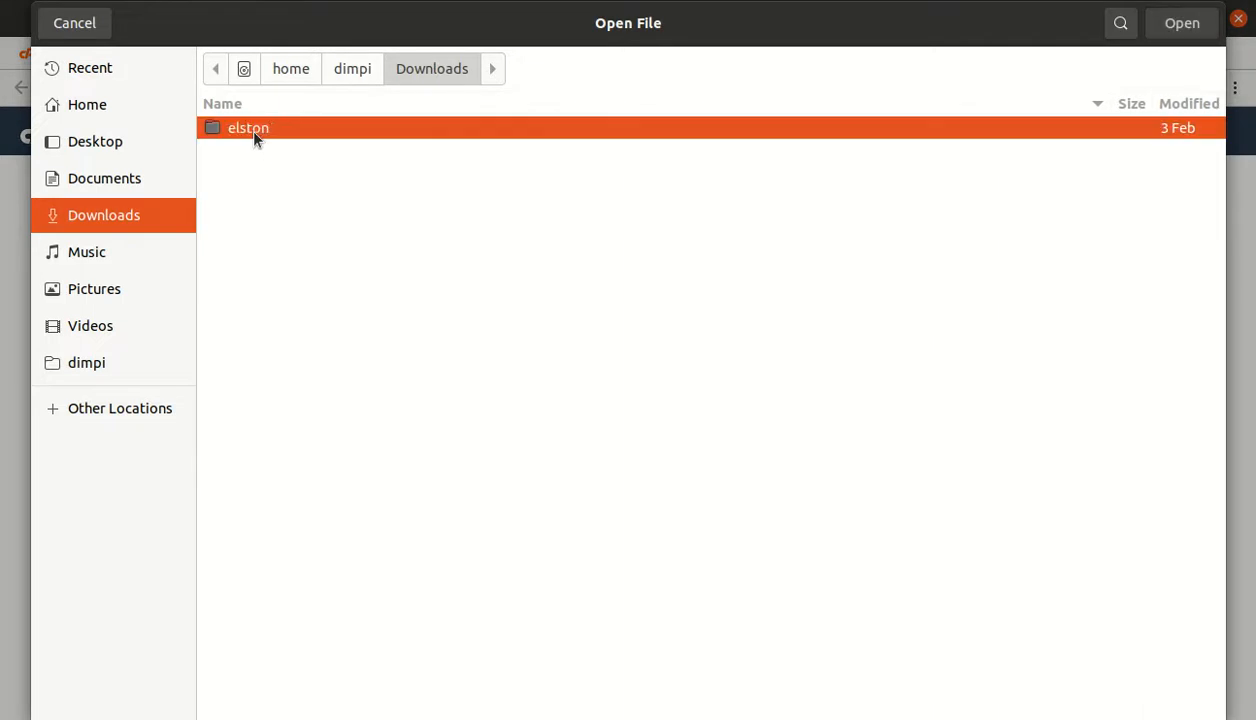
{"action": "double_click", "coordinate": [248, 129]}
{"action": "left_click", "coordinate": [280, 220]}
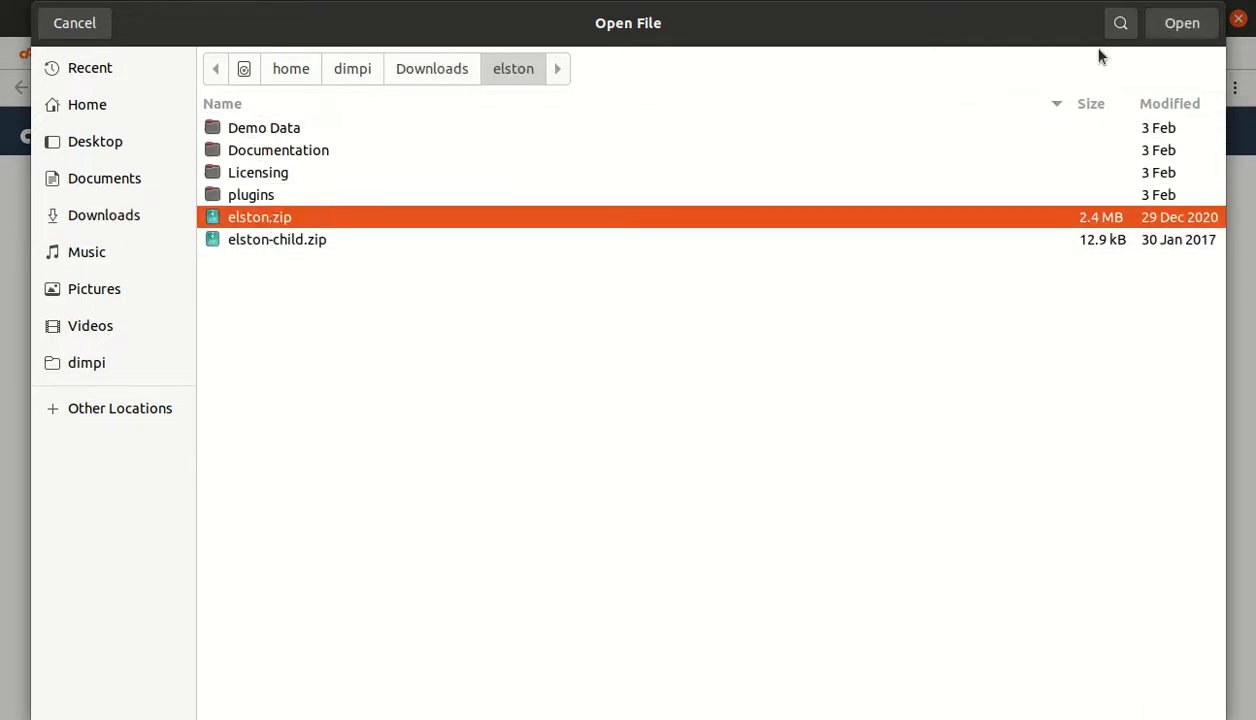
{"action": "left_click", "coordinate": [1180, 24]}
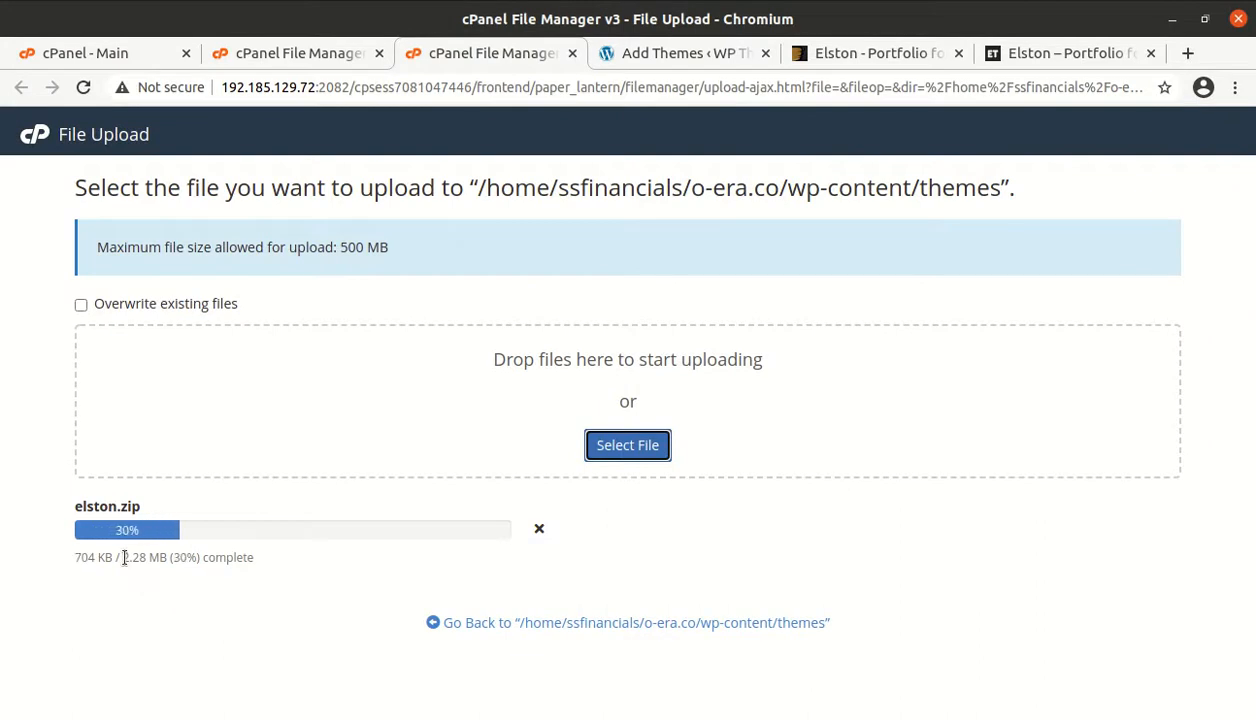
{"action": "left_click_drag", "start_coordinate": [124, 557], "coordinate": [151, 558]}
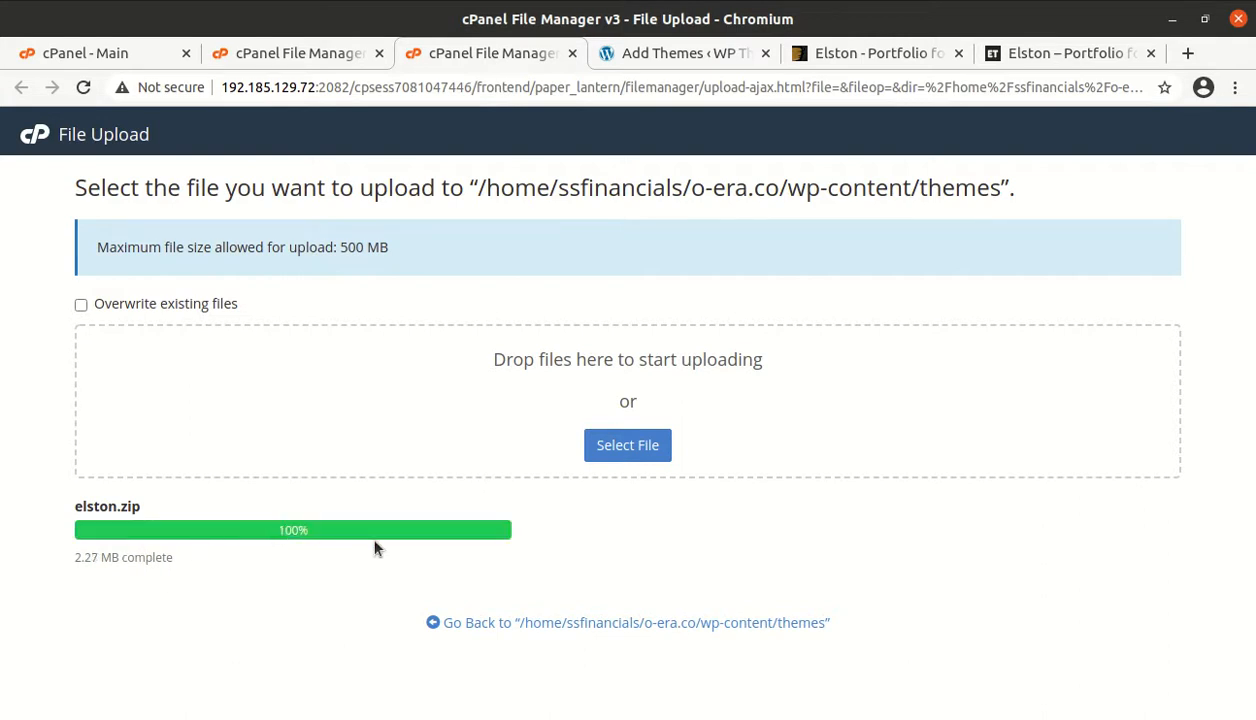
{"action": "left_click", "coordinate": [482, 624]}
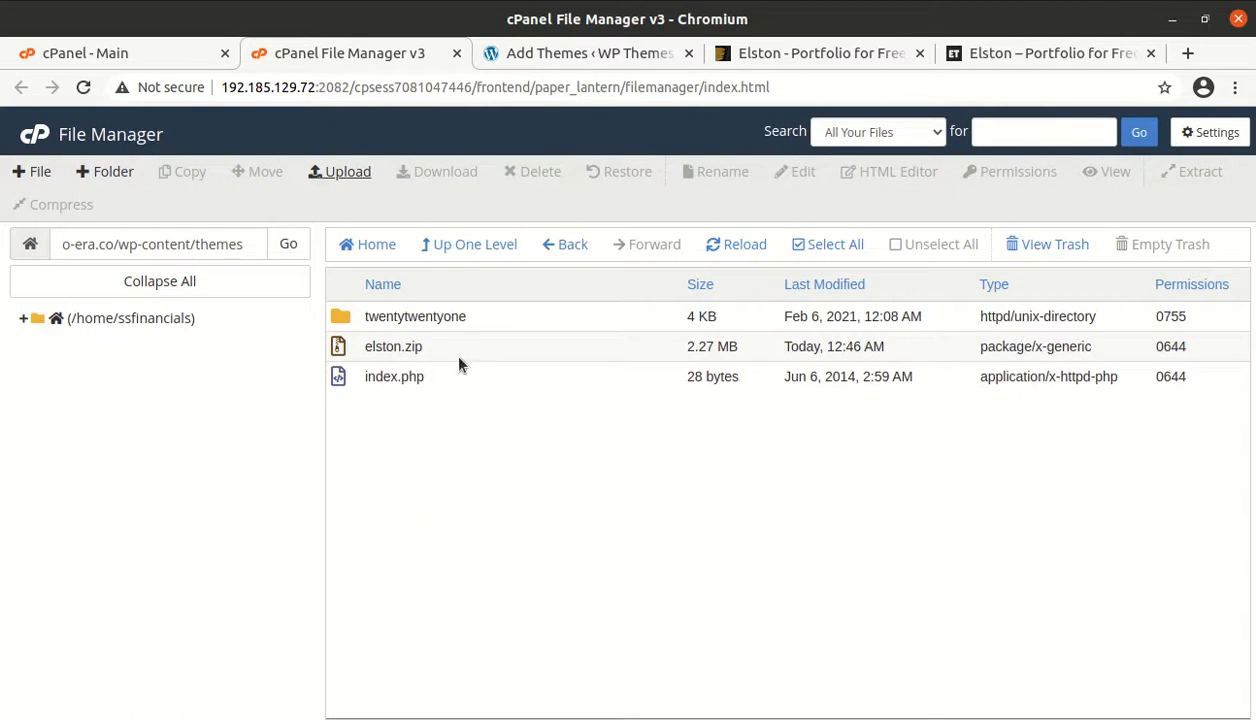
Extract elston.zip into /o-era.co/wp-content/themes, reload the file list and open the extracted elston folder.
{"action": "left_click", "coordinate": [462, 358]}
{"action": "right_click", "coordinate": [462, 357]}
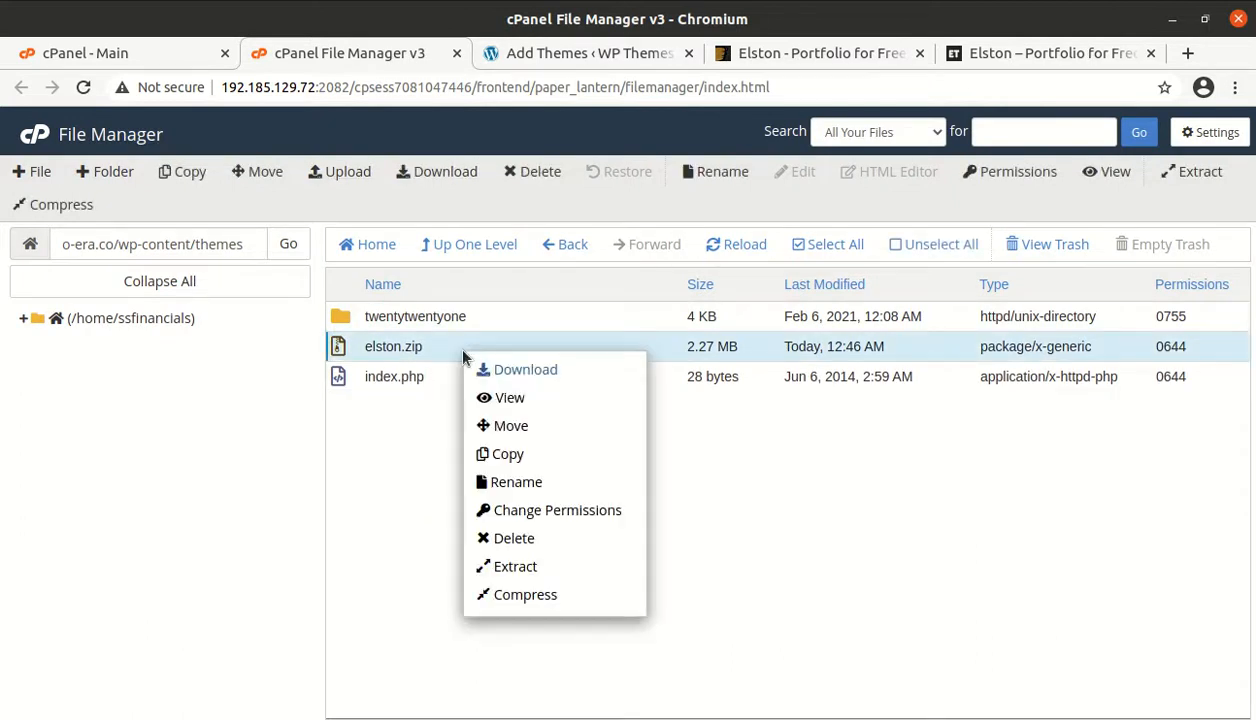
{"action": "left_click", "coordinate": [527, 569]}
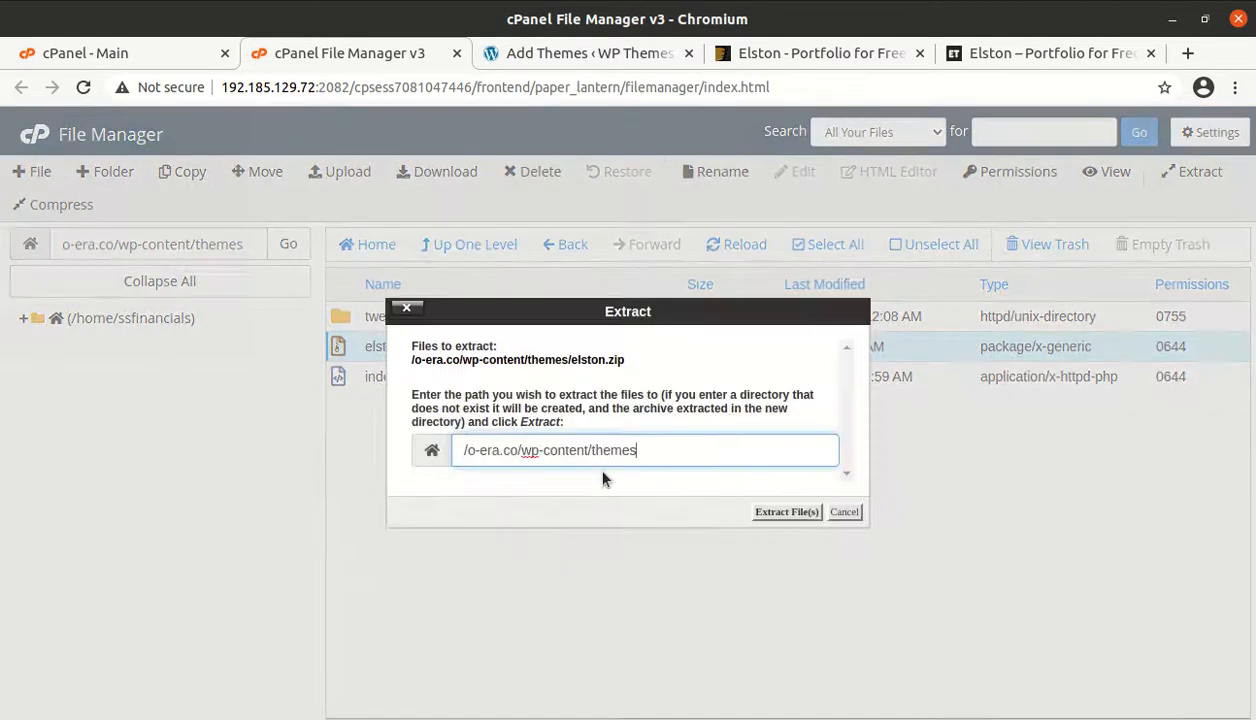
{"action": "left_click", "coordinate": [786, 511]}
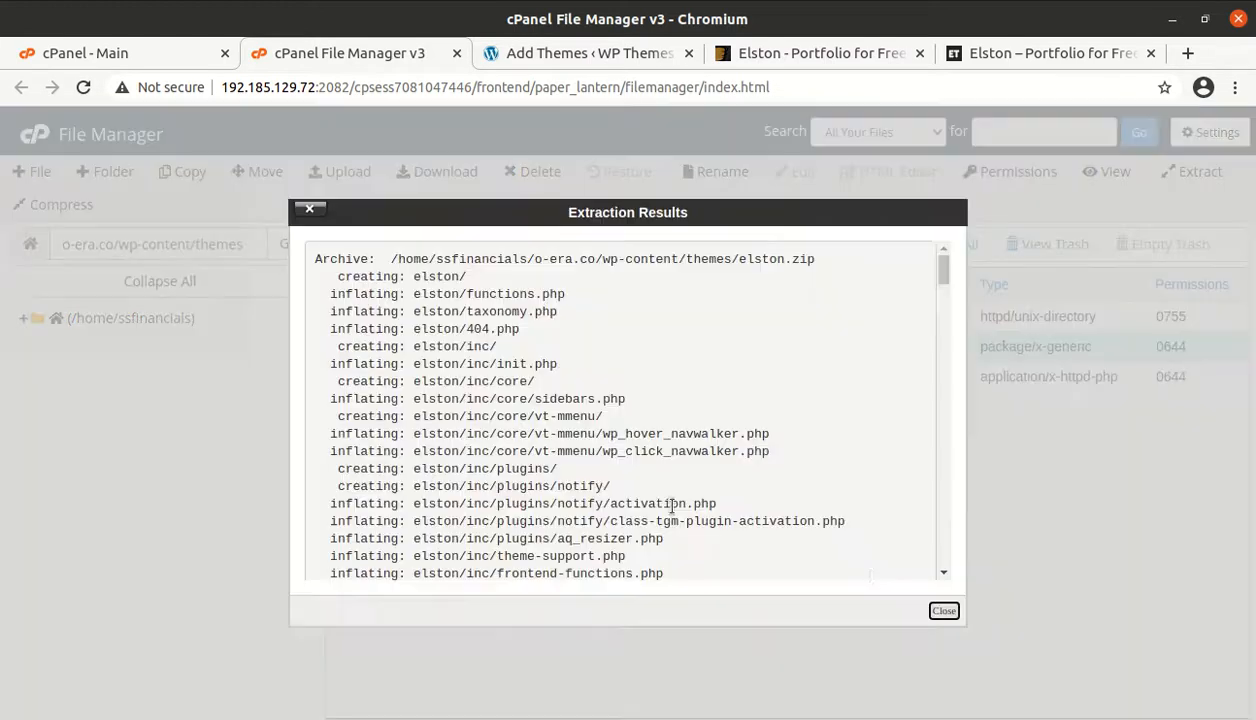
{"action": "left_click", "coordinate": [943, 610]}
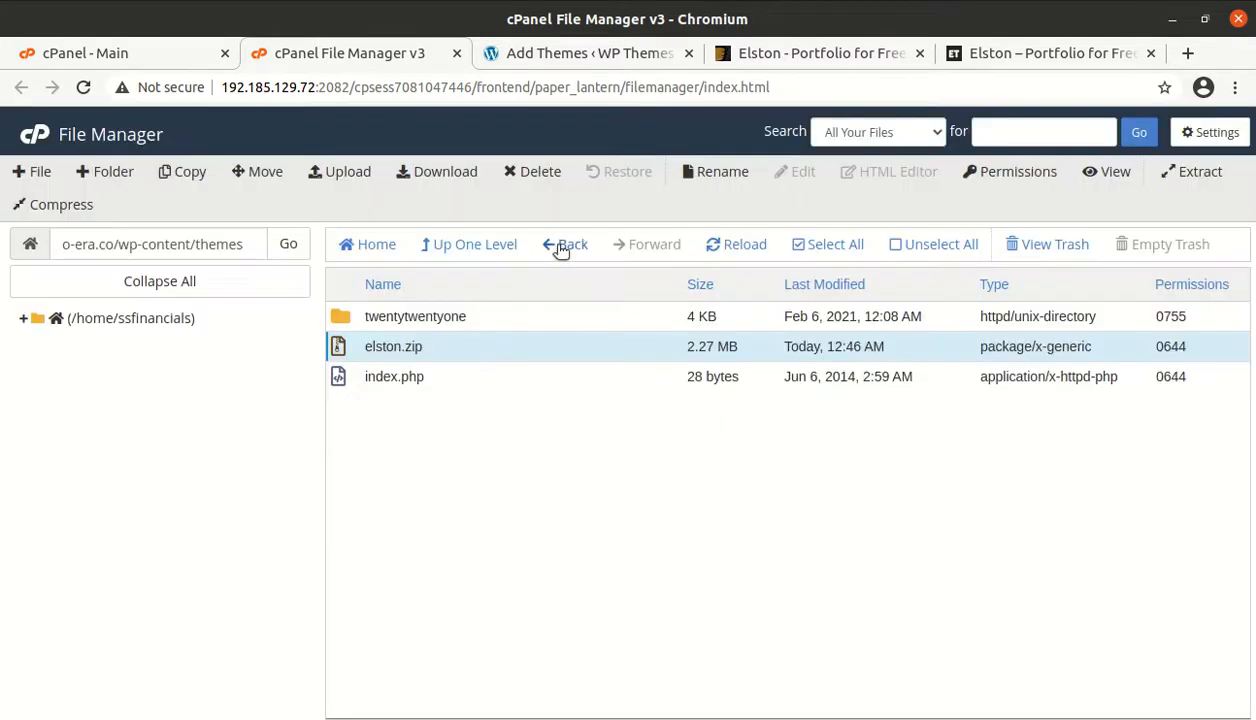
{"action": "left_click", "coordinate": [712, 246]}
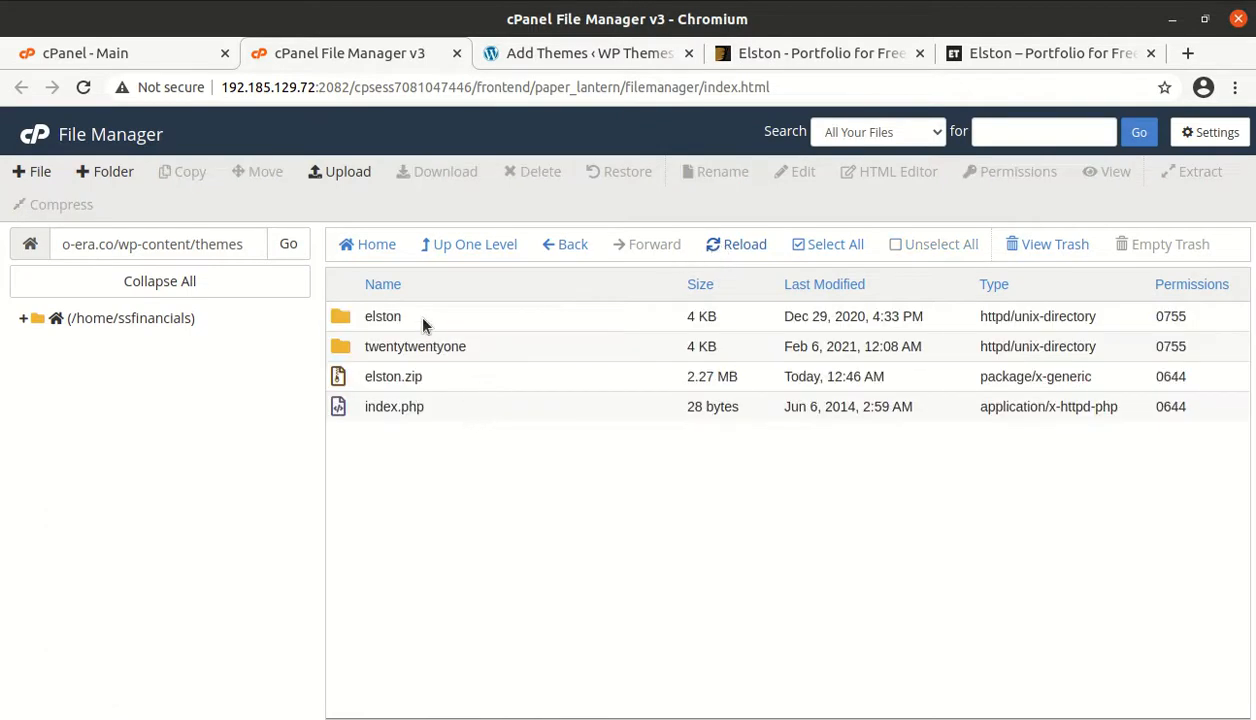
{"action": "double_click", "coordinate": [422, 318]}
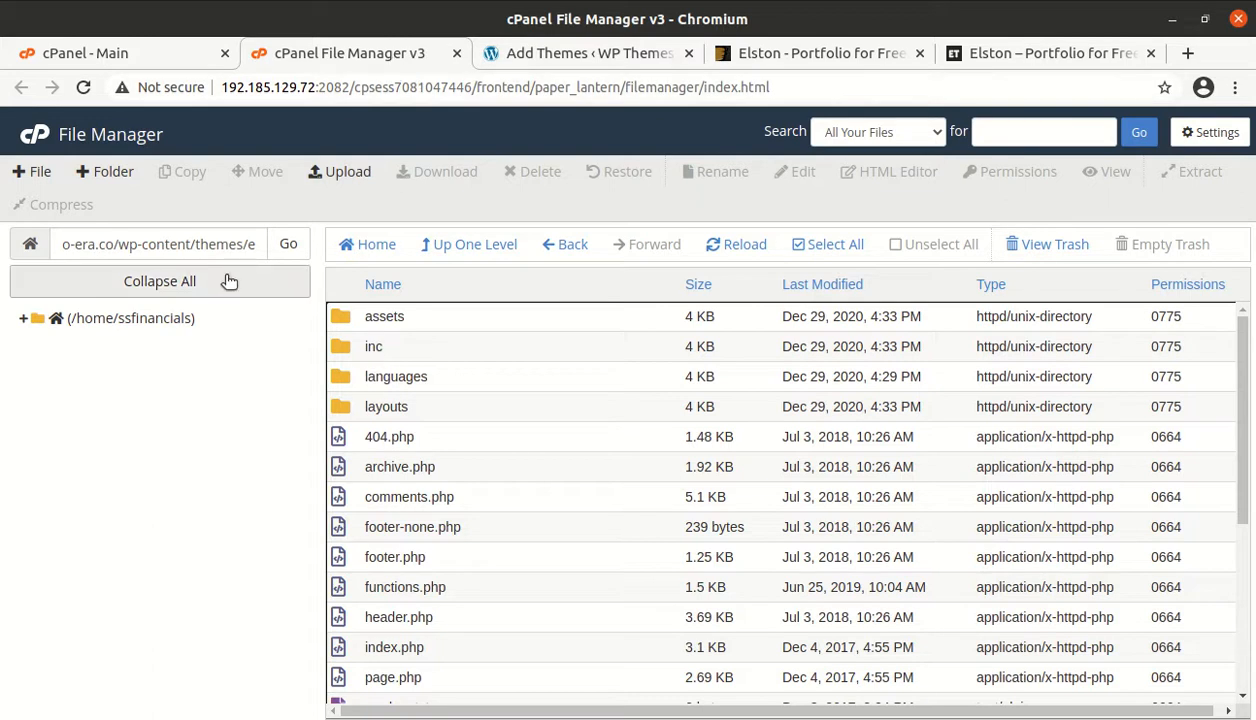
Back in the WordPress admin, review the Elston theme's details among the installed themes and activate it.
{"action": "left_click", "coordinate": [539, 57]}
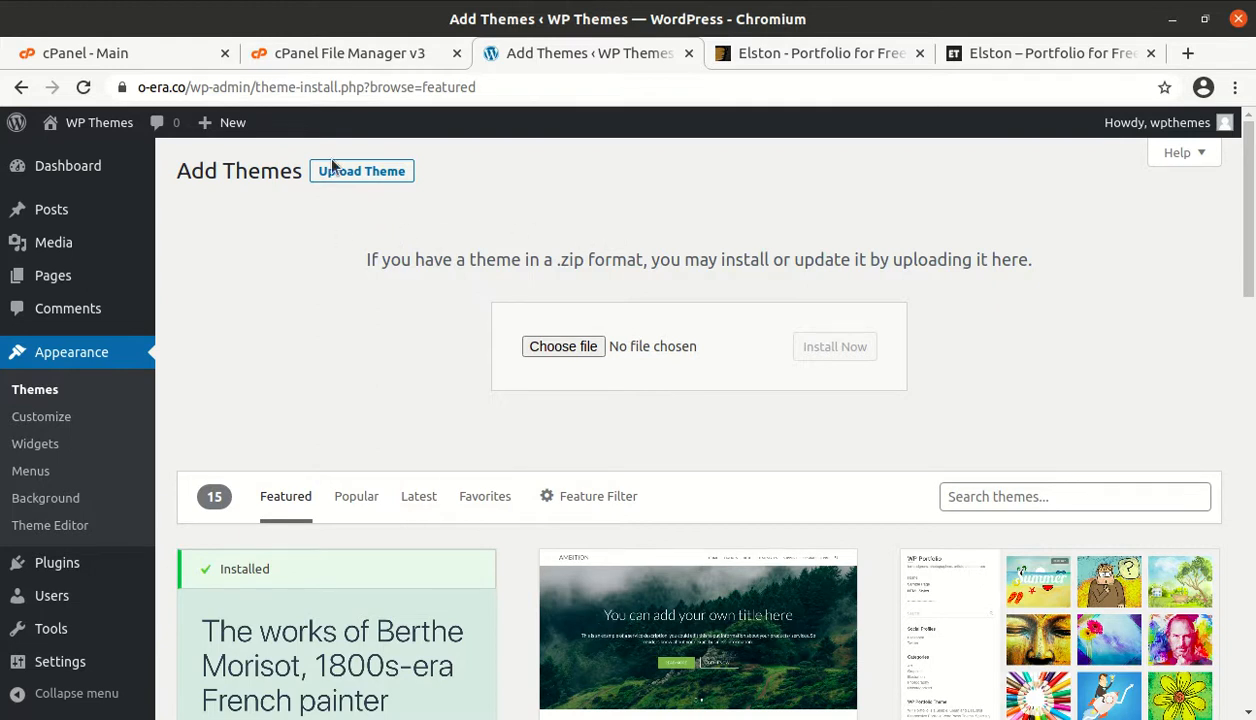
{"action": "left_click", "coordinate": [320, 55]}
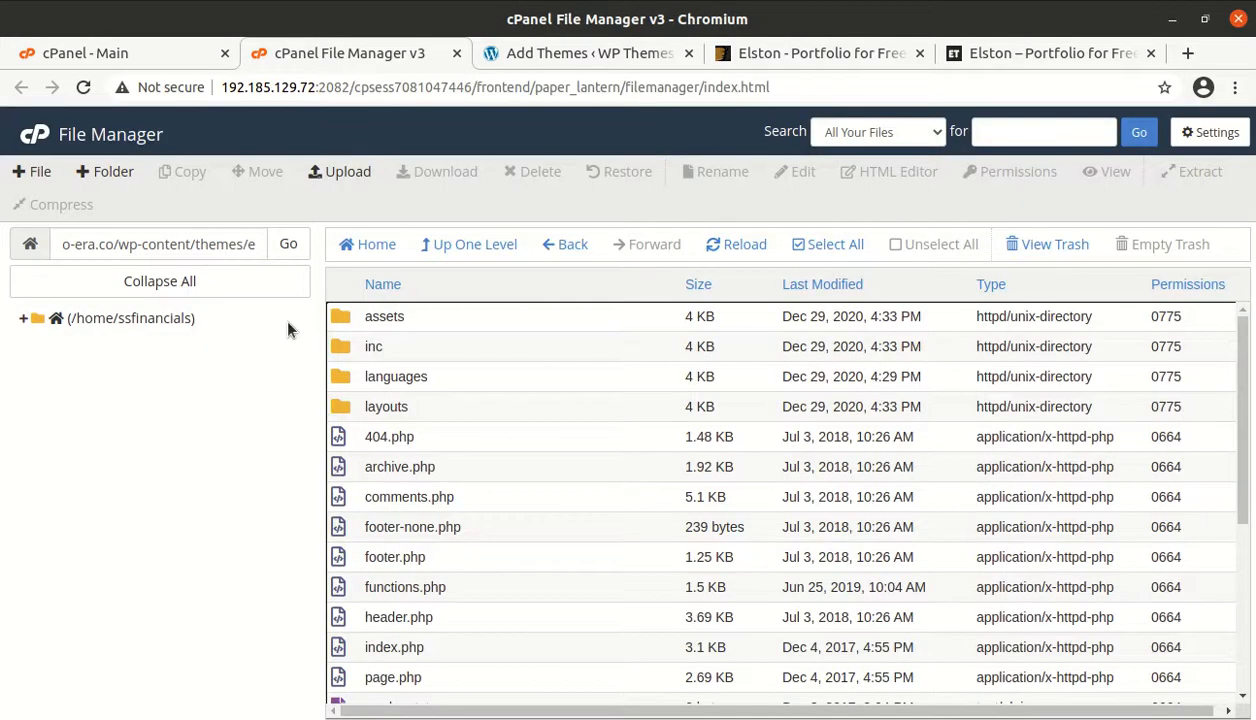
{"action": "left_click", "coordinate": [490, 60]}
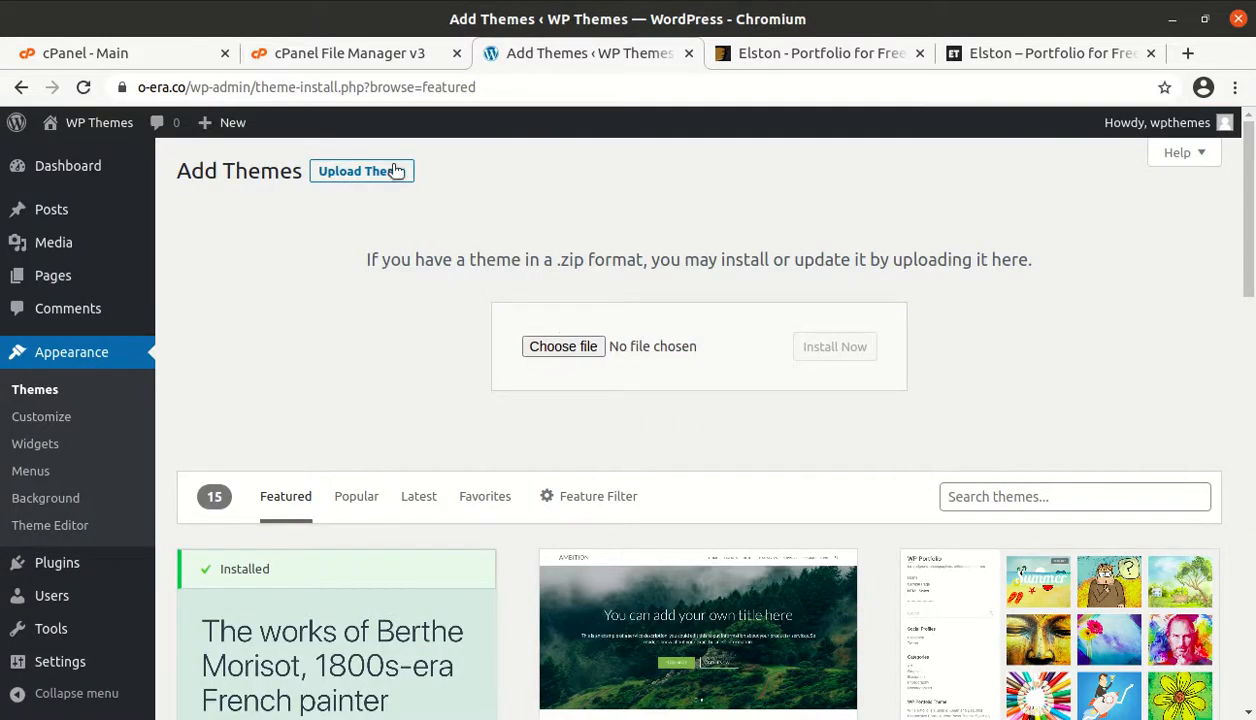
{"action": "left_click", "coordinate": [47, 398]}
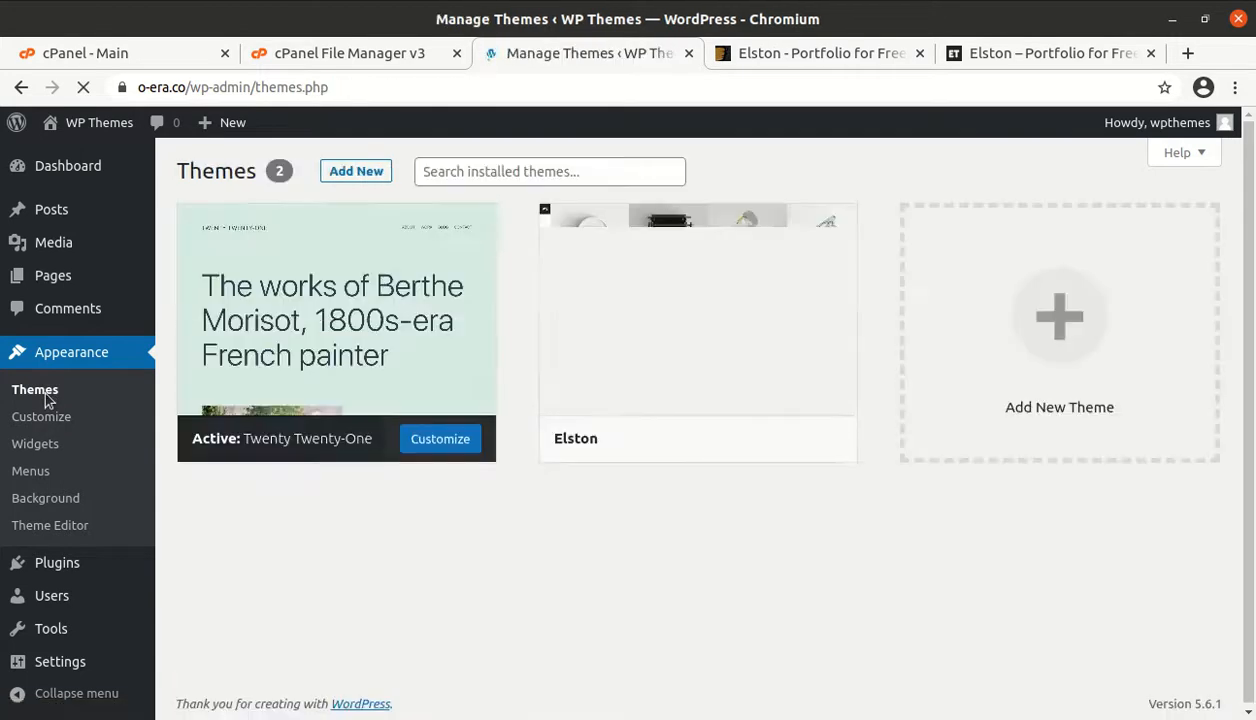
{"action": "mouse_move", "coordinate": [771, 325]}
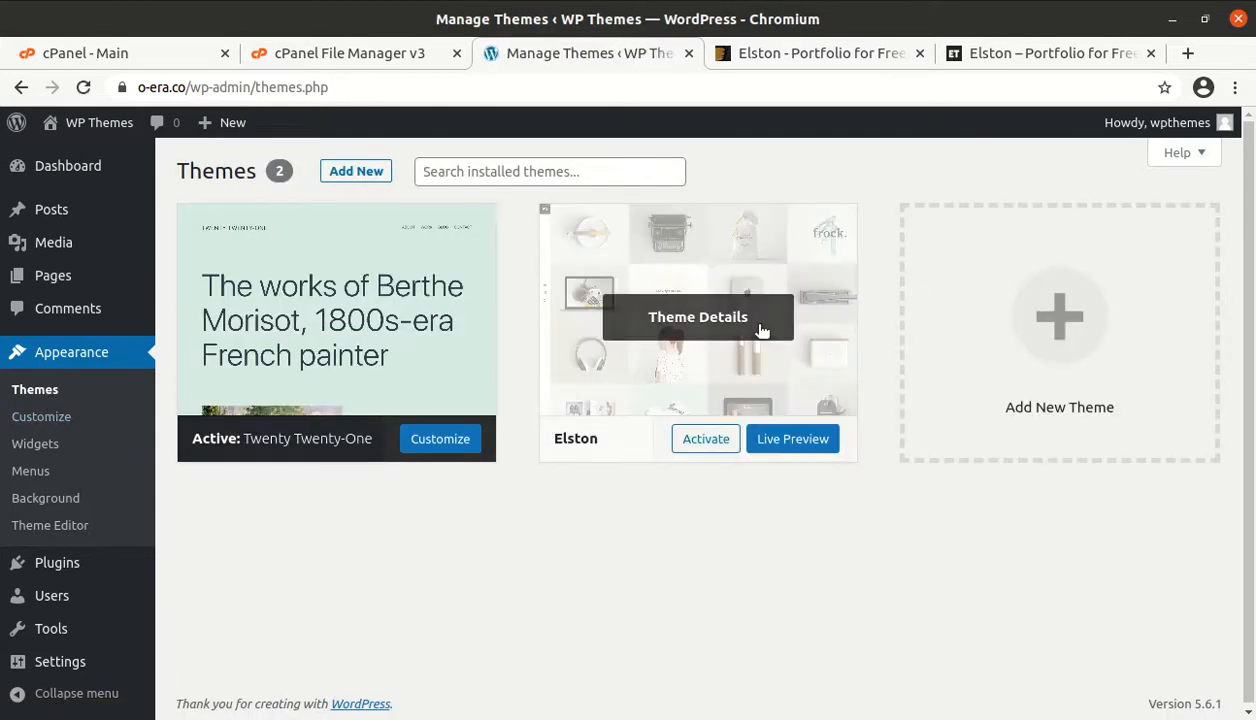
{"action": "left_click", "coordinate": [675, 324]}
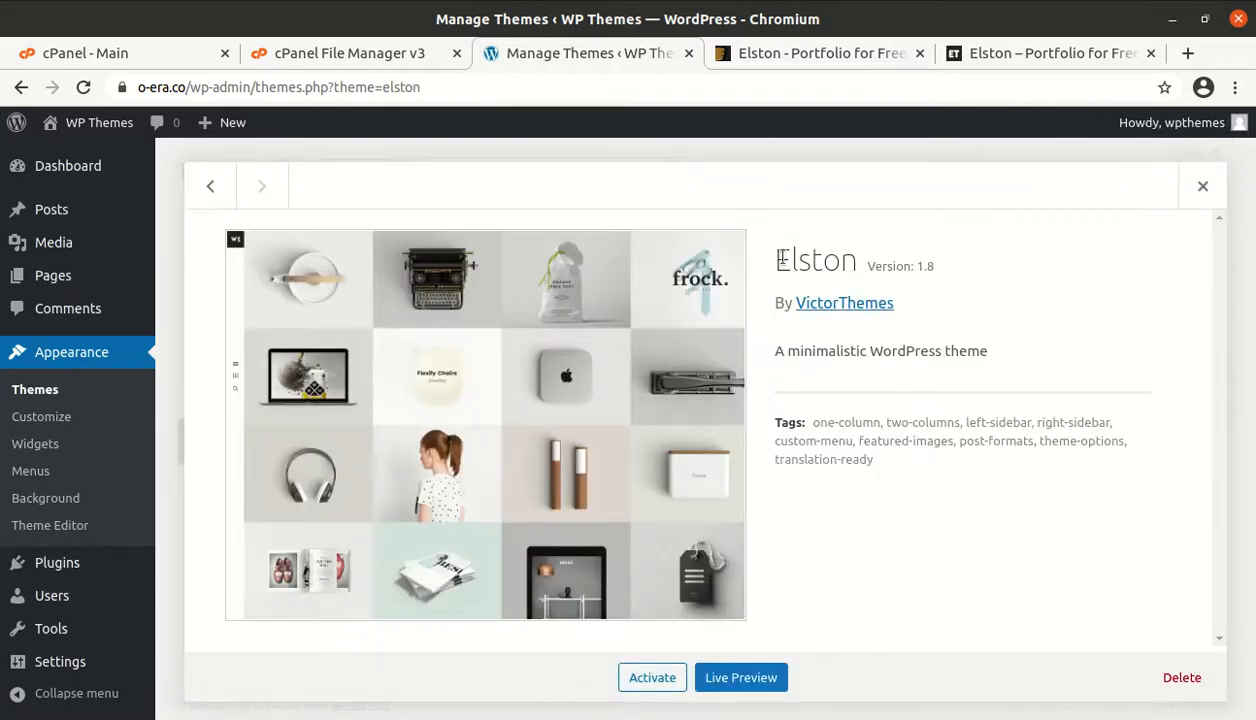
{"action": "left_click_drag", "start_coordinate": [777, 260], "coordinate": [945, 274]}
{"action": "left_click_drag", "start_coordinate": [773, 353], "coordinate": [981, 373]}
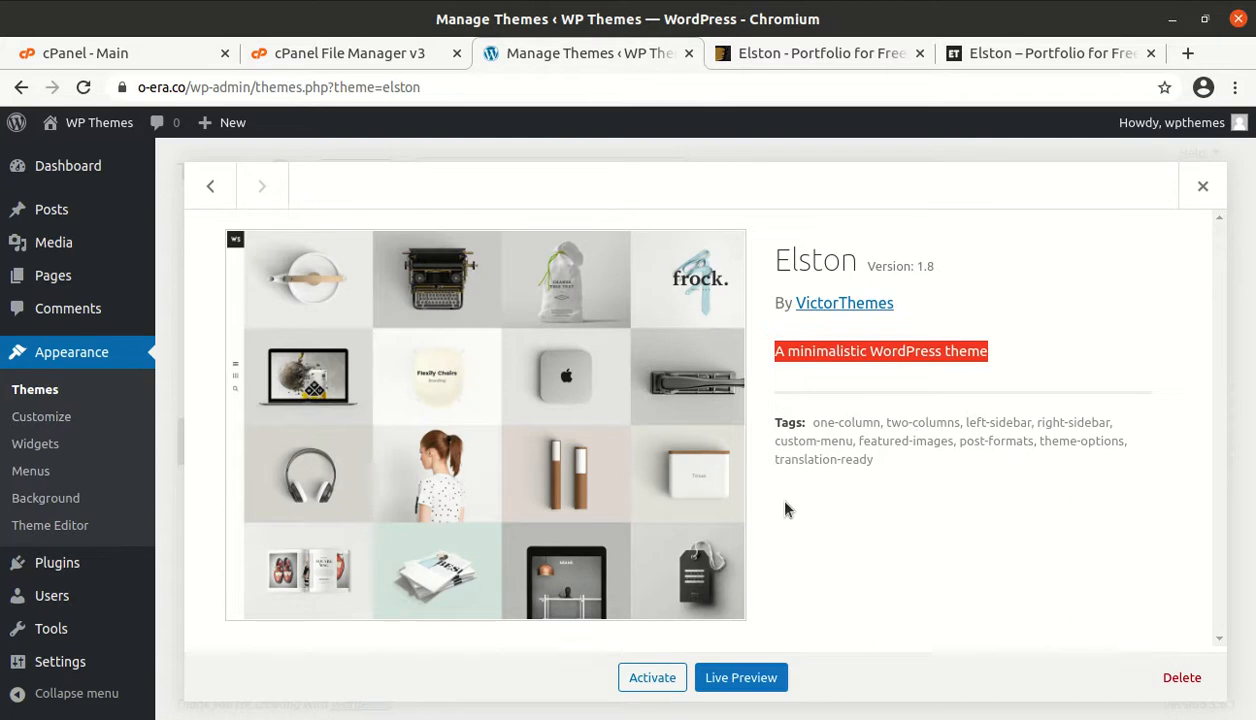
{"action": "left_click", "coordinate": [646, 681]}
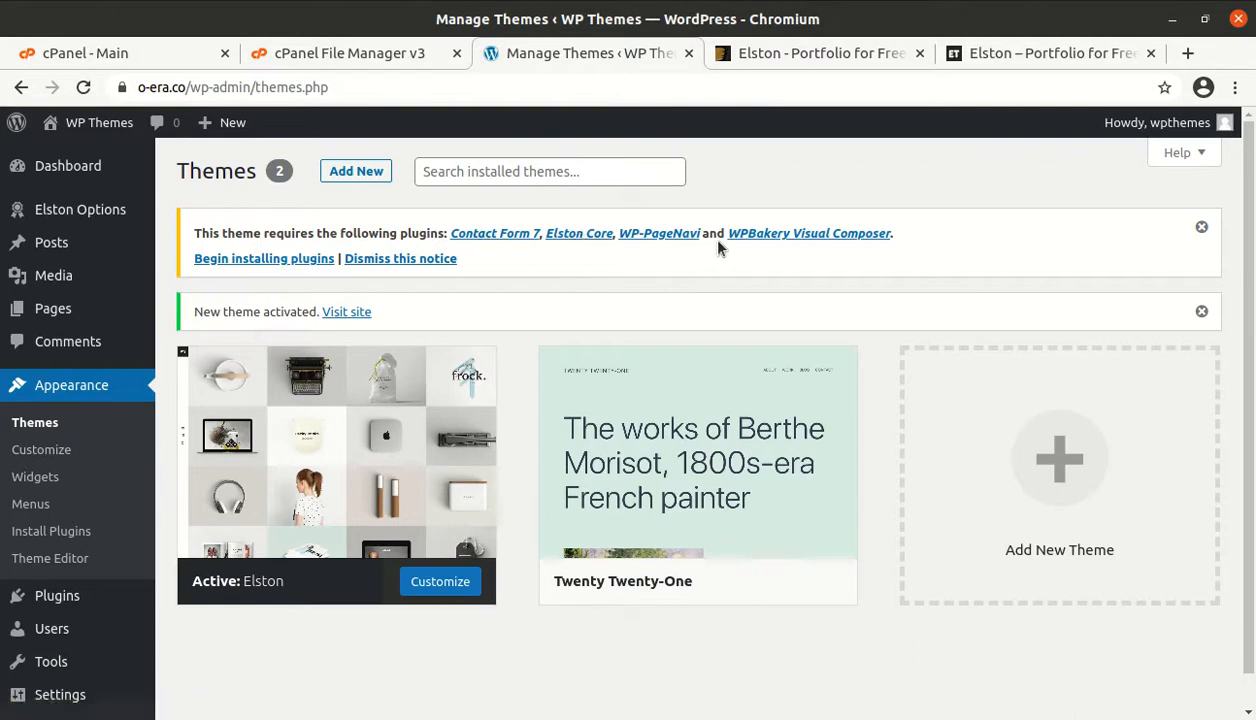
Install all the plugins Elston requires in bulk: Contact Form 7, Elston Core, WP-PageNavi and WPBakery Visual Composer.
{"action": "left_click", "coordinate": [232, 260]}
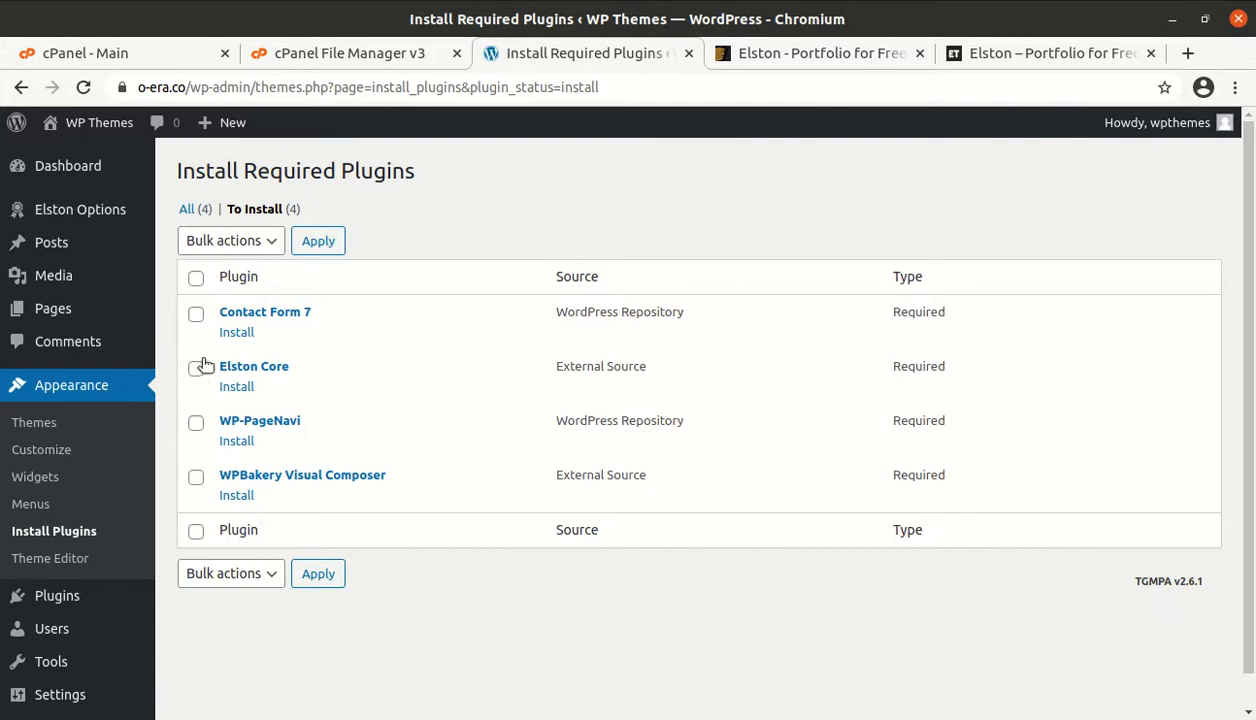
{"action": "left_click", "coordinate": [196, 280]}
{"action": "left_click", "coordinate": [265, 245]}
{"action": "left_click", "coordinate": [232, 280]}
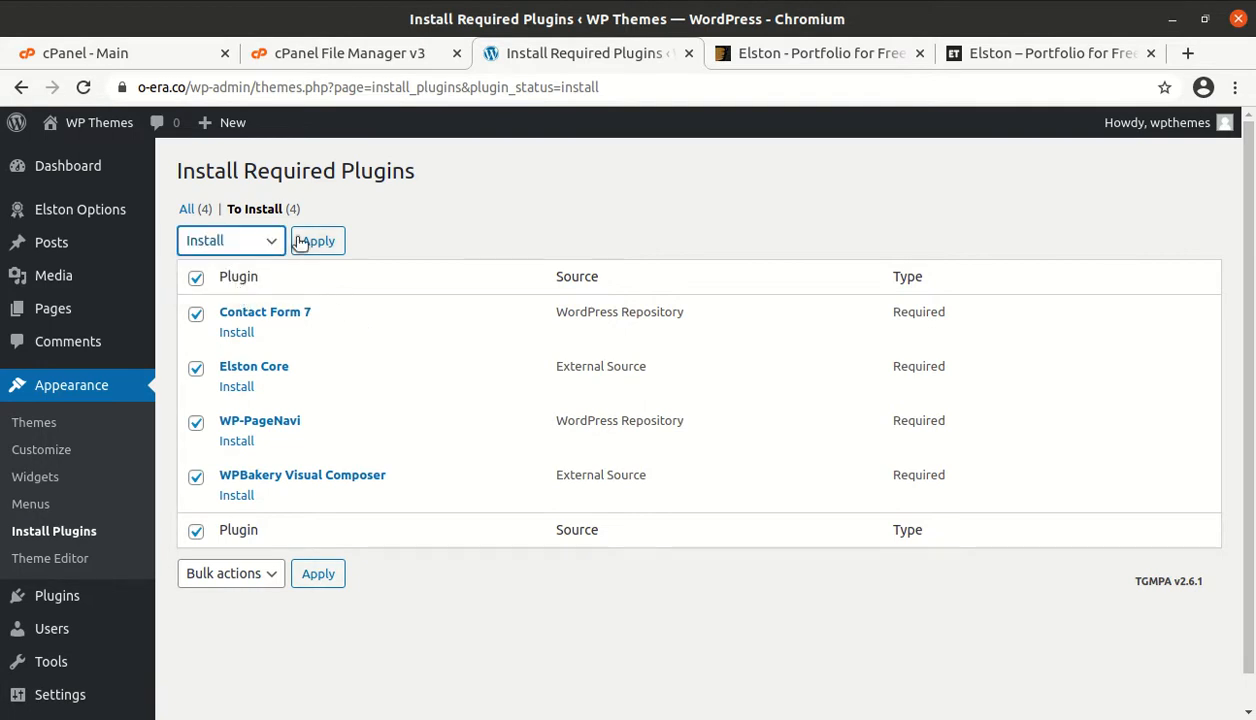
{"action": "left_click", "coordinate": [314, 243]}
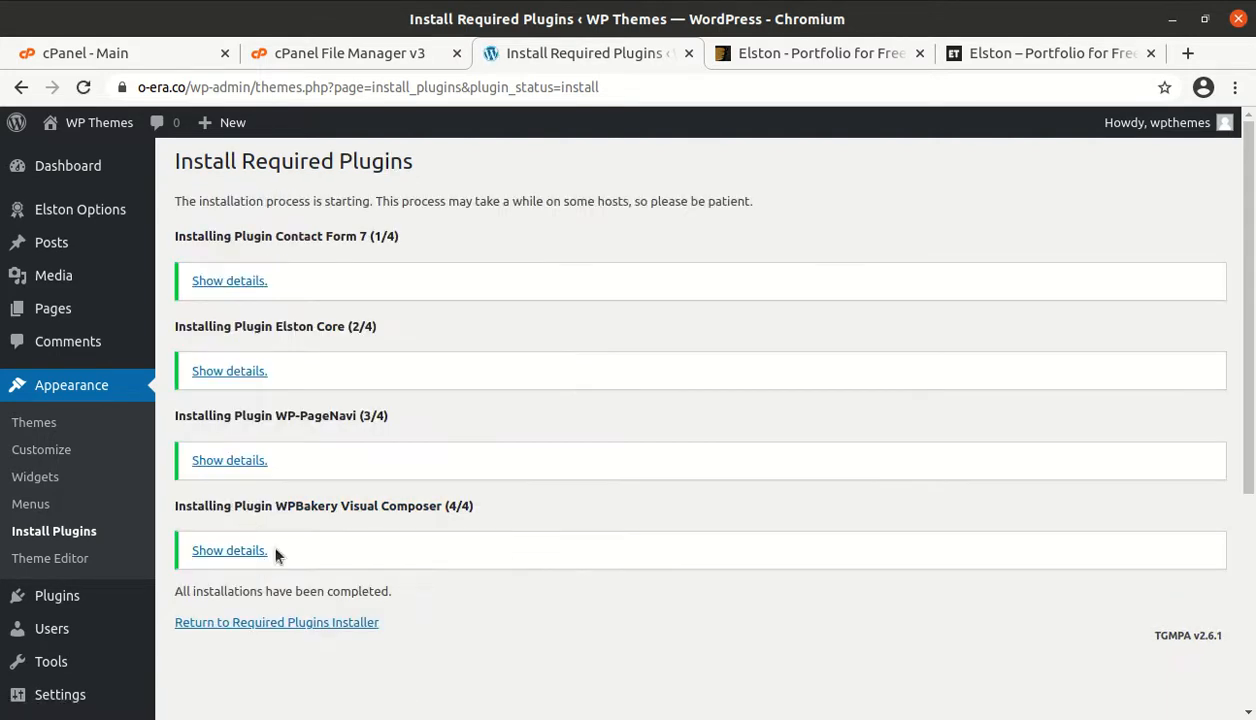
Return to the required plugins installer and activate all four installed plugins in bulk.
{"action": "left_click", "coordinate": [272, 624]}
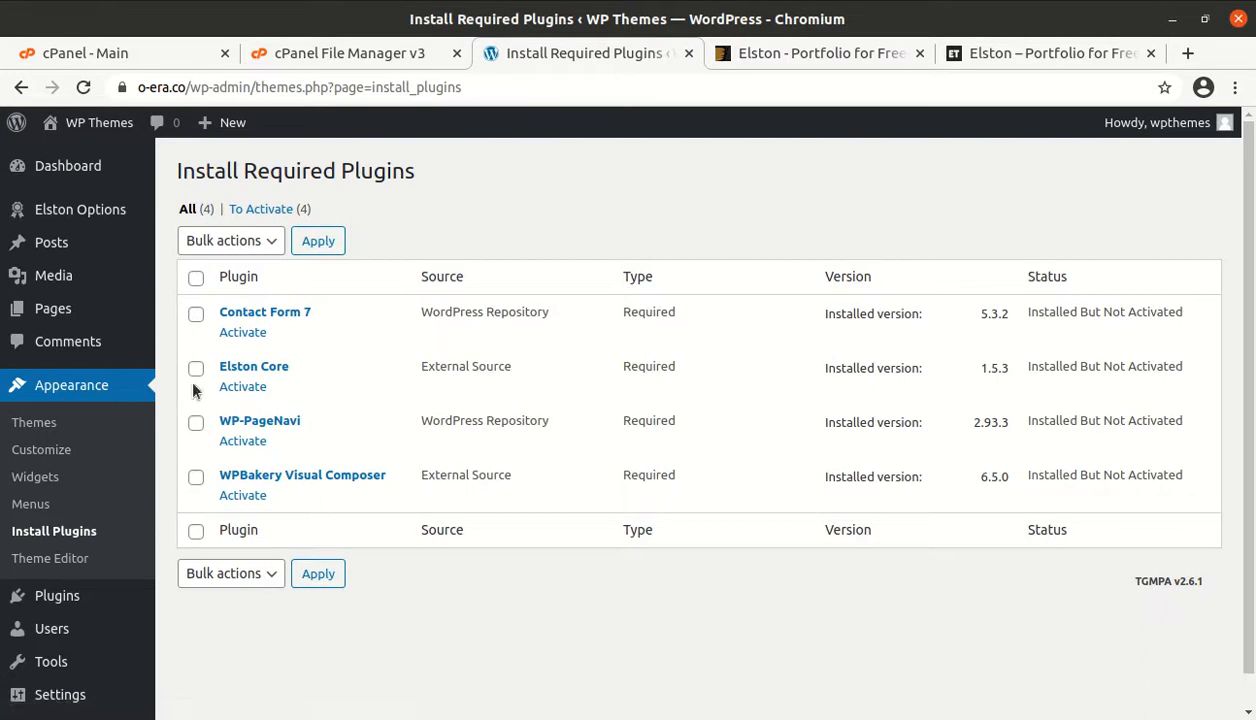
{"action": "left_click", "coordinate": [196, 277]}
{"action": "left_click", "coordinate": [240, 243]}
{"action": "left_click", "coordinate": [230, 315]}
{"action": "left_click", "coordinate": [318, 241]}
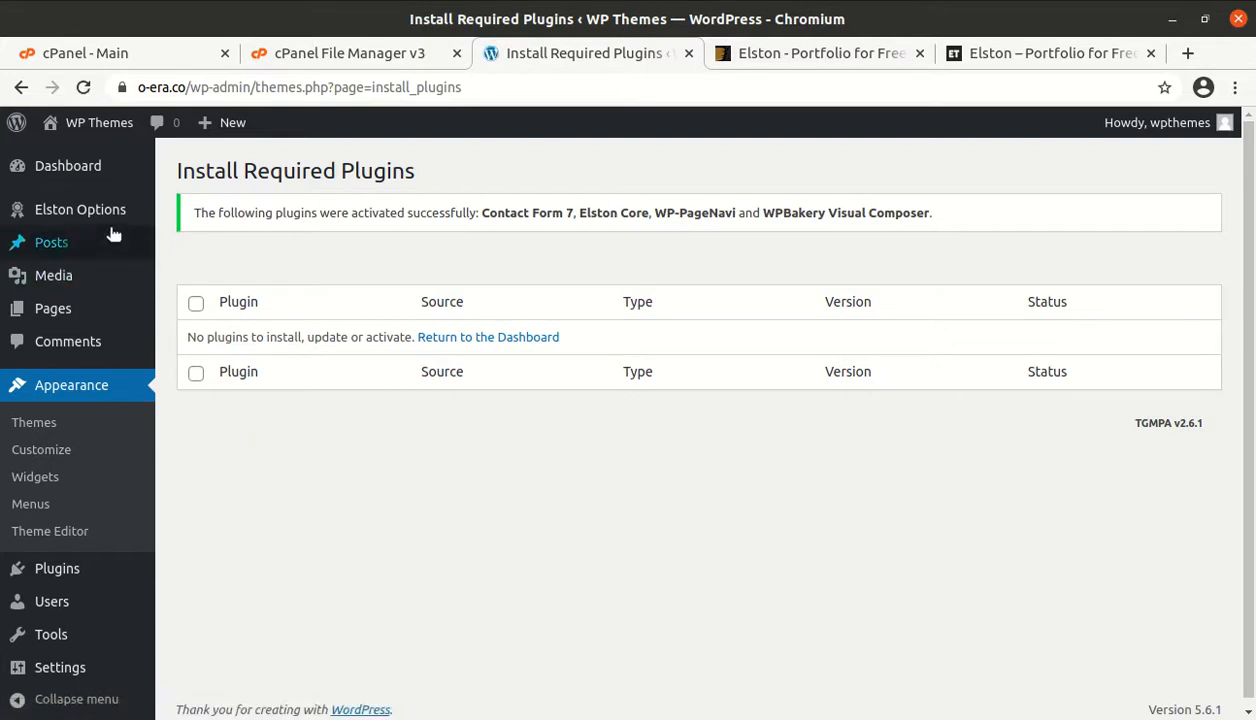
Open the live site in a separate browser tab and examine its home page down to the footer and back up.
{"action": "mouse_move", "coordinate": [95, 123]}
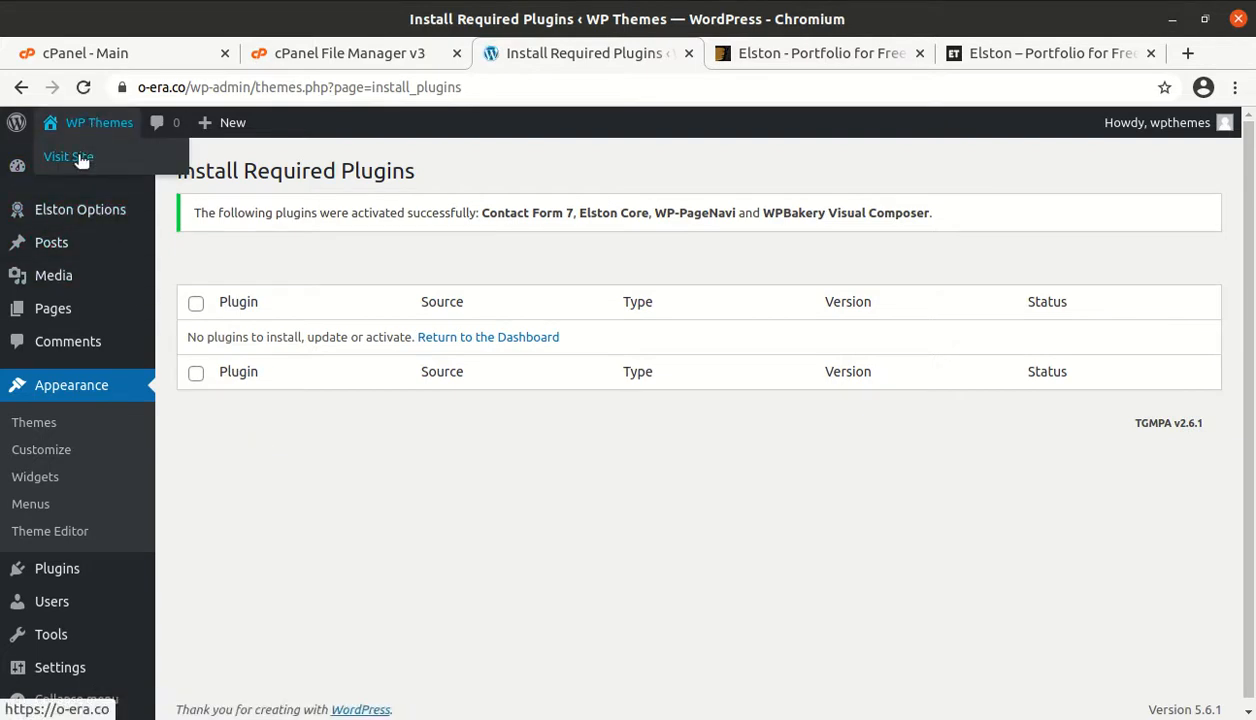
{"action": "middle_click", "coordinate": [81, 158]}
{"action": "left_click", "coordinate": [623, 53]}
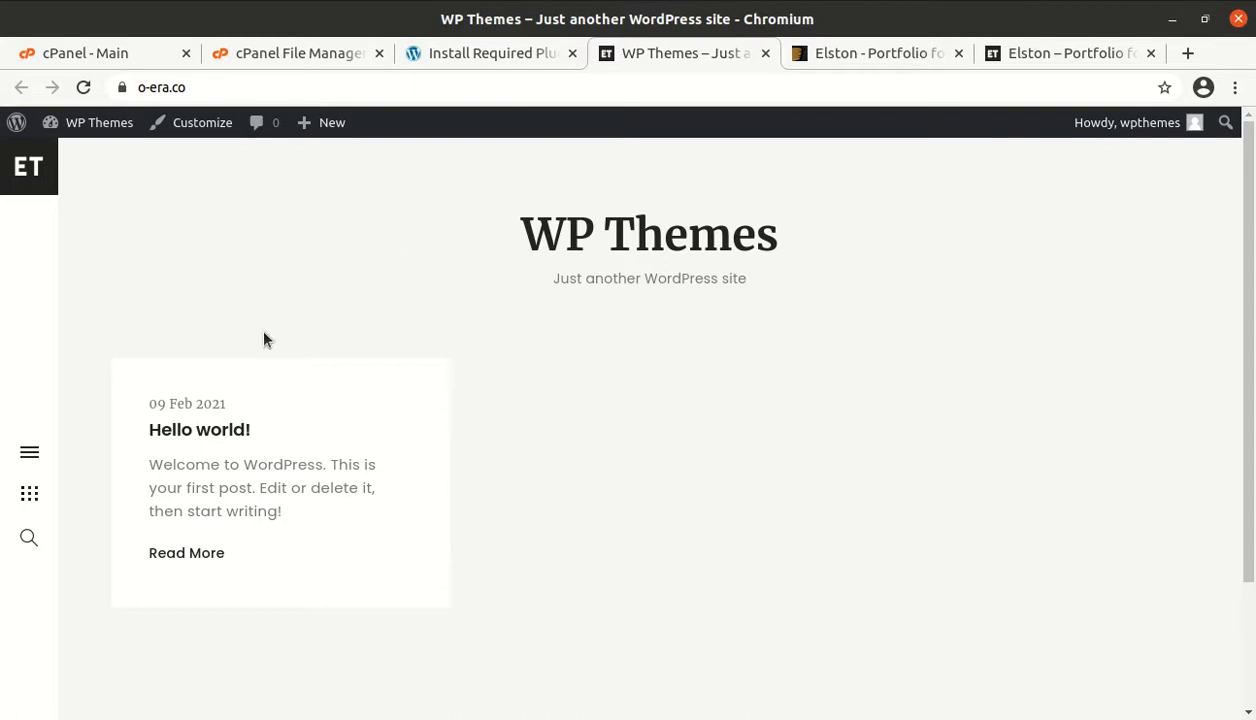
{"action": "scroll", "coordinate": [250, 325], "scroll_direction": "down", "scroll_amount": 1}
{"action": "mouse_move", "coordinate": [22, 302]}
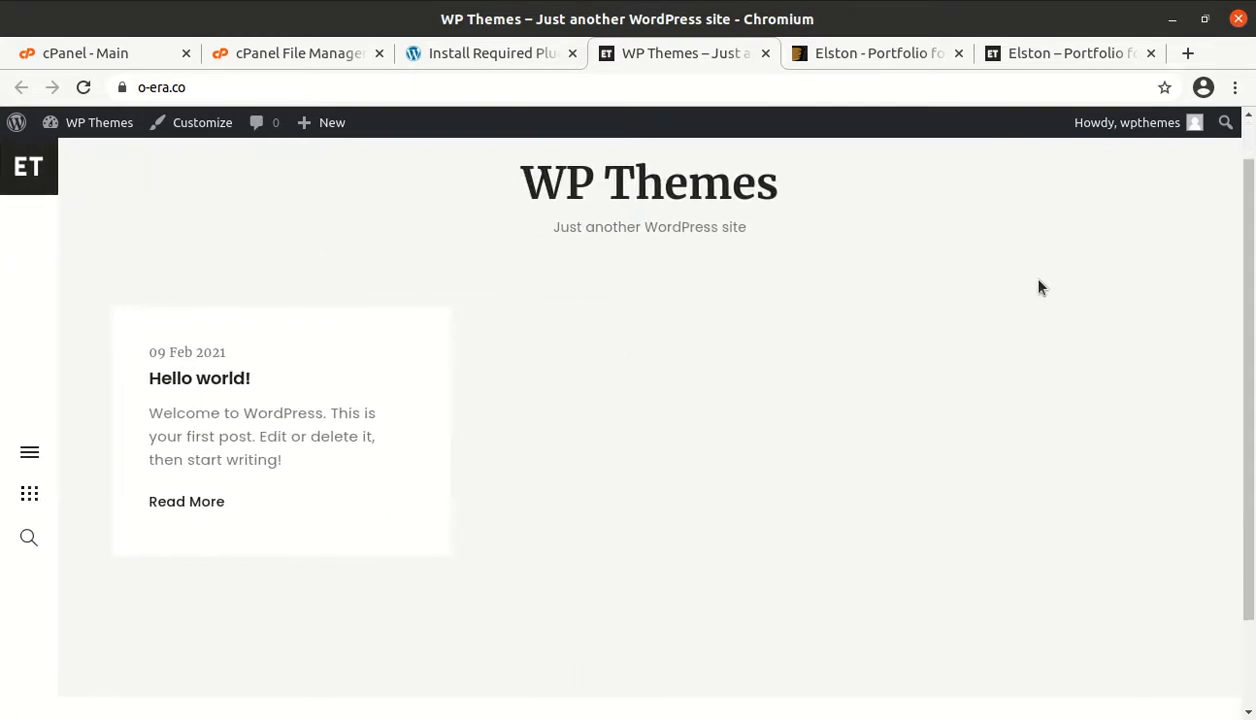
{"action": "scroll", "coordinate": [406, 389], "scroll_direction": "down", "scroll_amount": 2}
{"action": "scroll", "coordinate": [410, 396], "scroll_direction": "up", "scroll_amount": 3}
{"action": "scroll", "coordinate": [1006, 440], "scroll_direction": "down", "scroll_amount": 2}
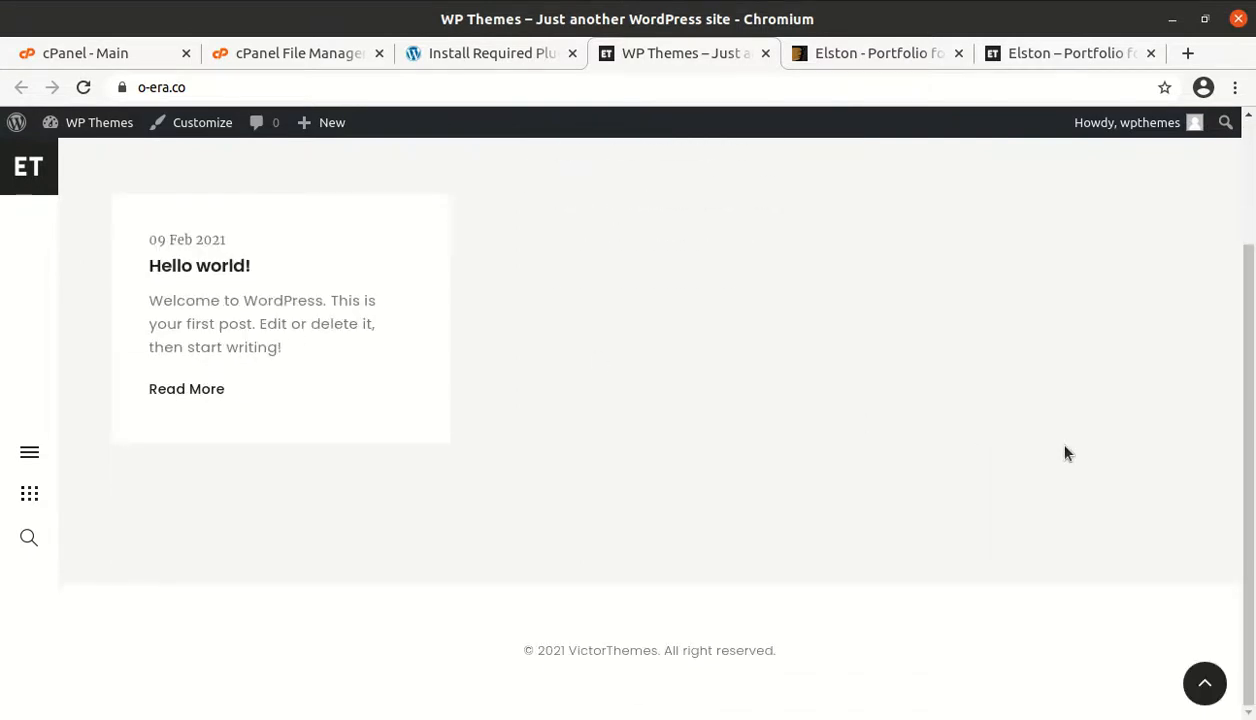
{"action": "left_click", "coordinate": [1202, 684]}
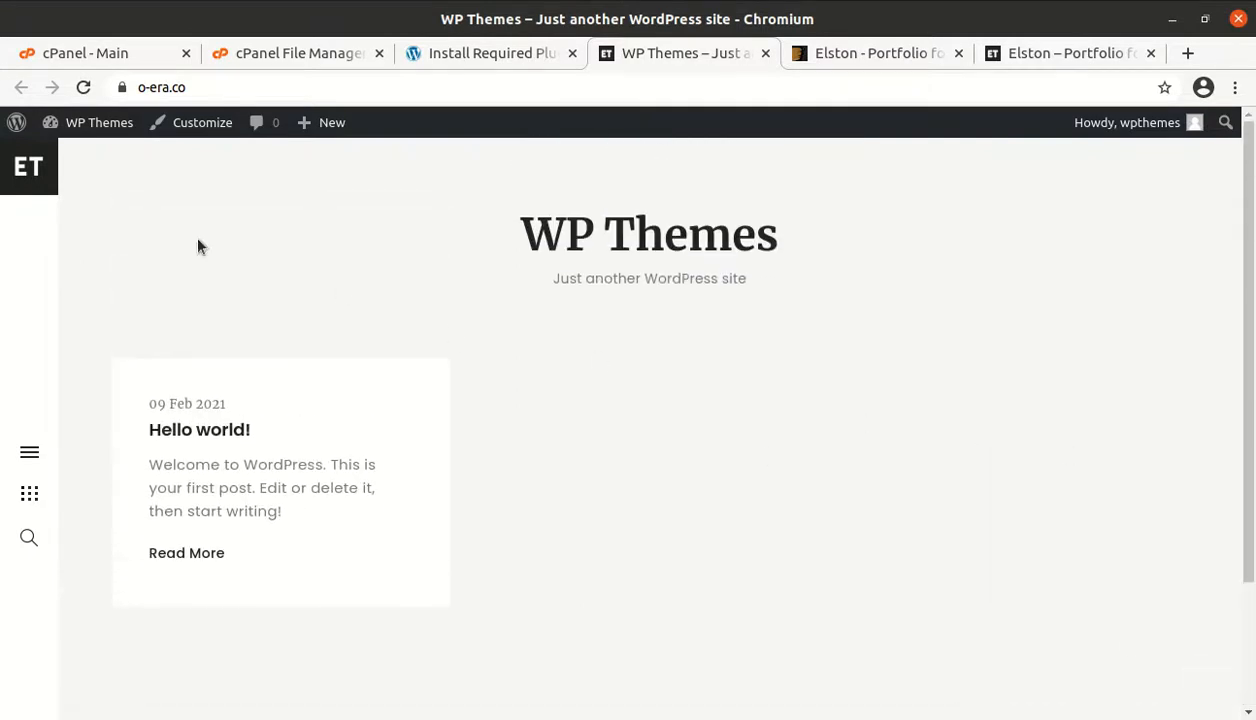
{"action": "mouse_move", "coordinate": [37, 188]}
Return to the WordPress admin, open Elston Options and examine the theme's logo settings and the available option sections.
{"action": "left_click", "coordinate": [472, 55]}
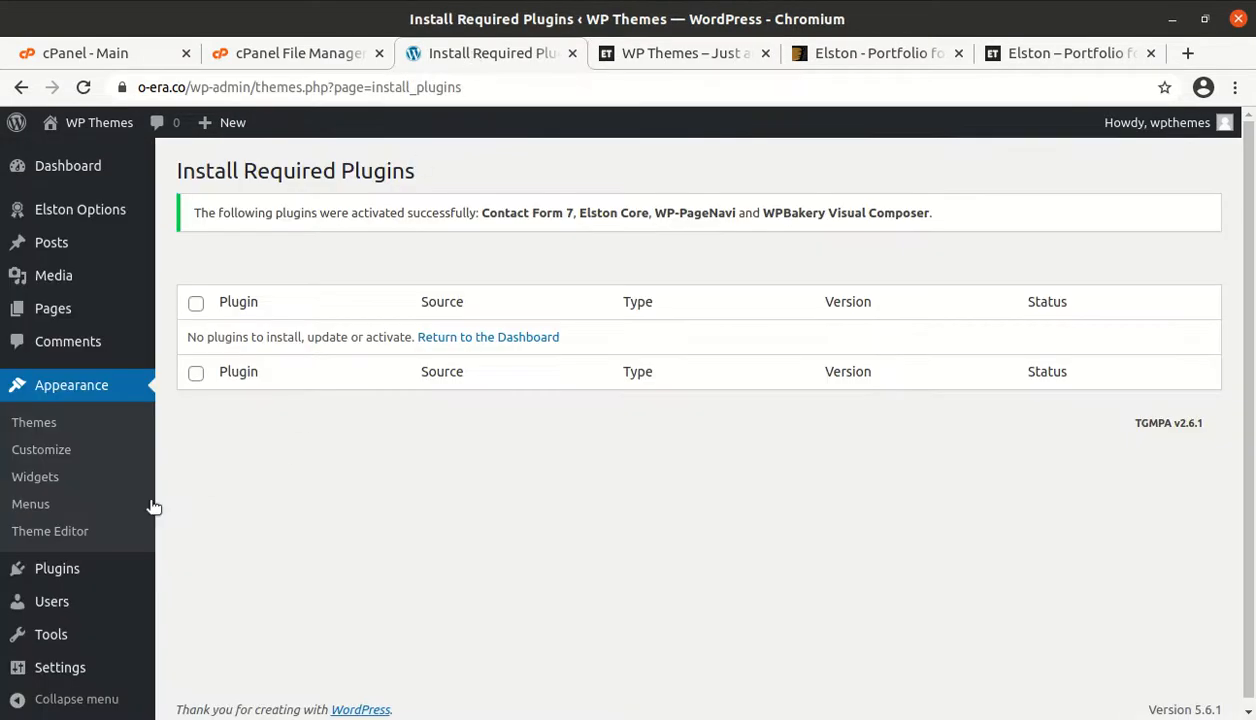
{"action": "left_click", "coordinate": [61, 213]}
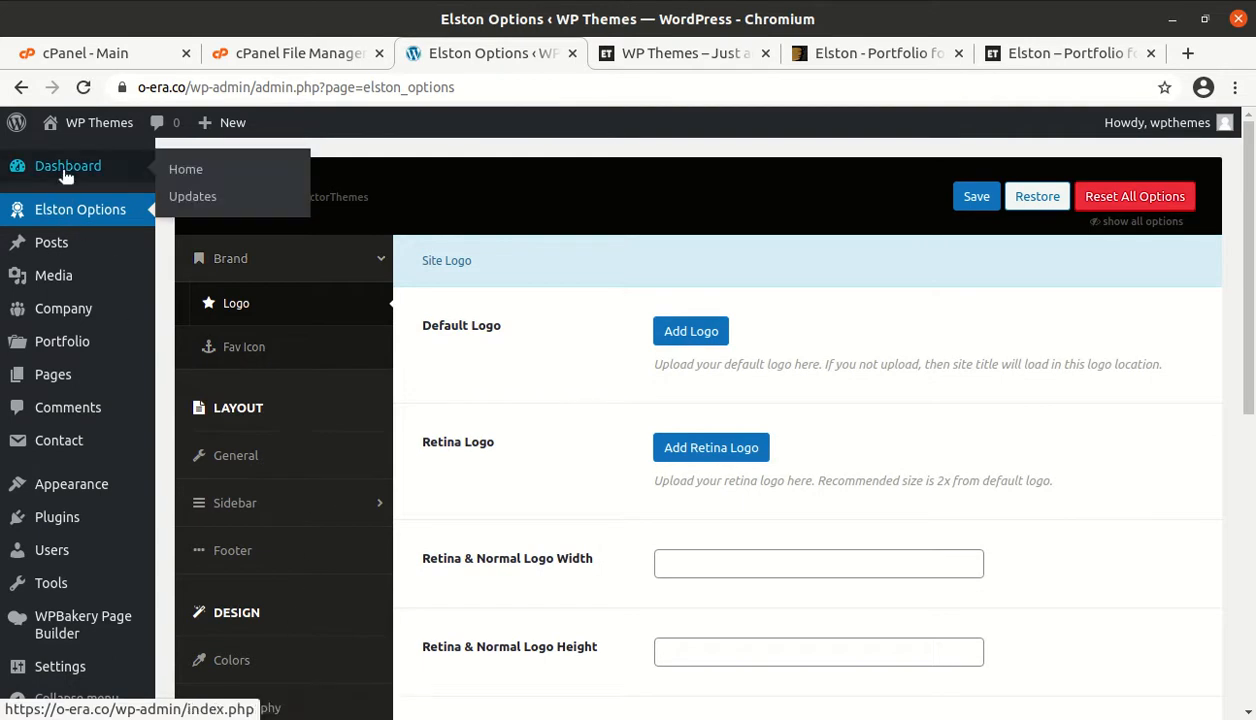
{"action": "mouse_move", "coordinate": [52, 585]}
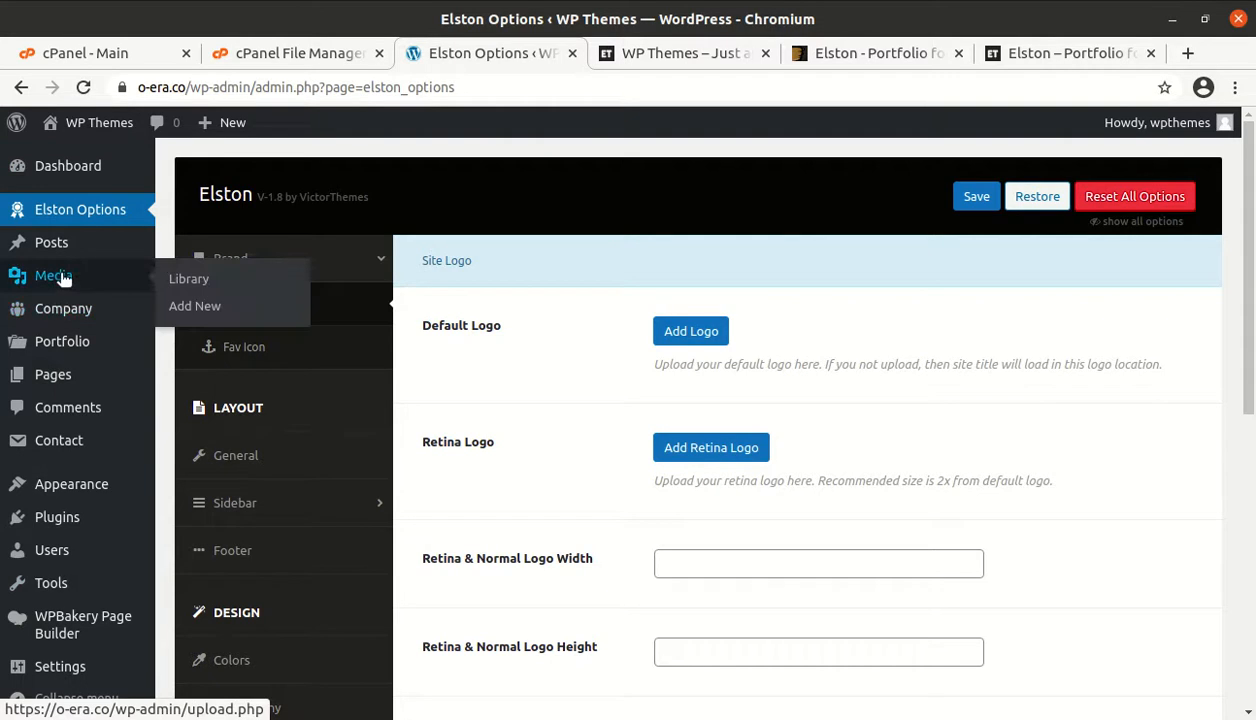
{"action": "scroll", "coordinate": [311, 325], "scroll_direction": "down", "scroll_amount": 2}
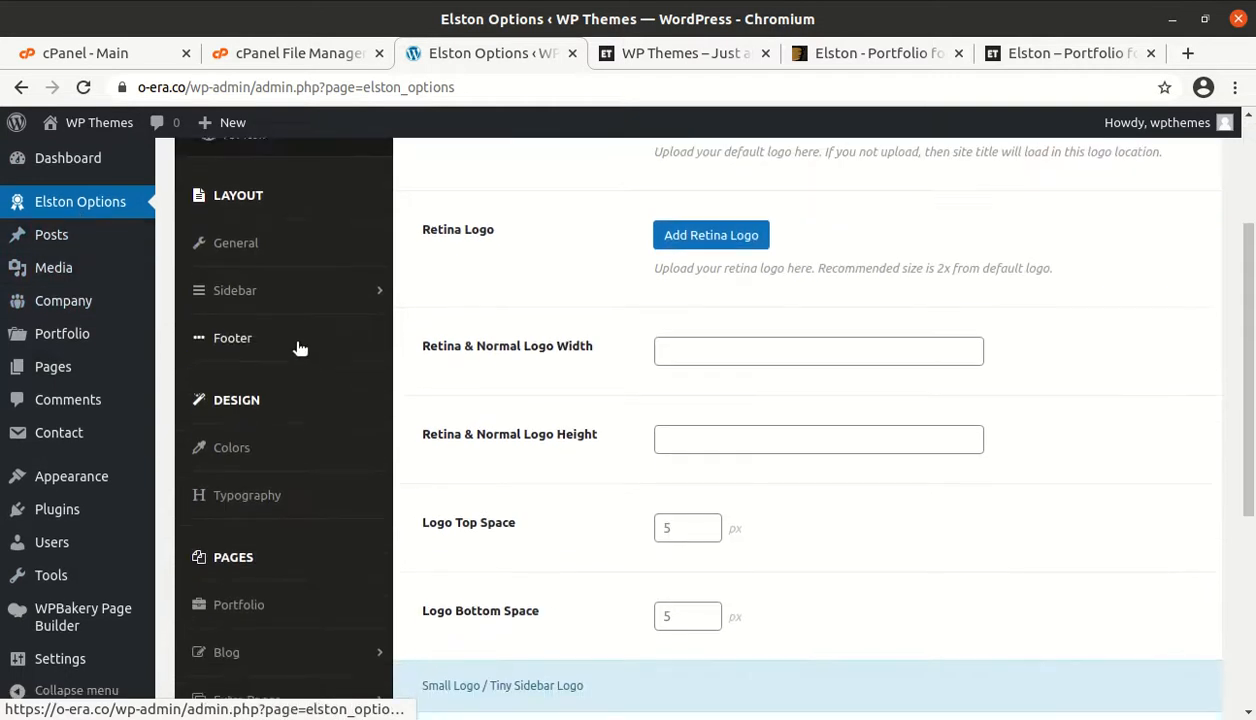
{"action": "scroll", "coordinate": [300, 348], "scroll_direction": "down", "scroll_amount": 2}
{"action": "scroll", "coordinate": [290, 420], "scroll_direction": "down", "scroll_amount": 2}
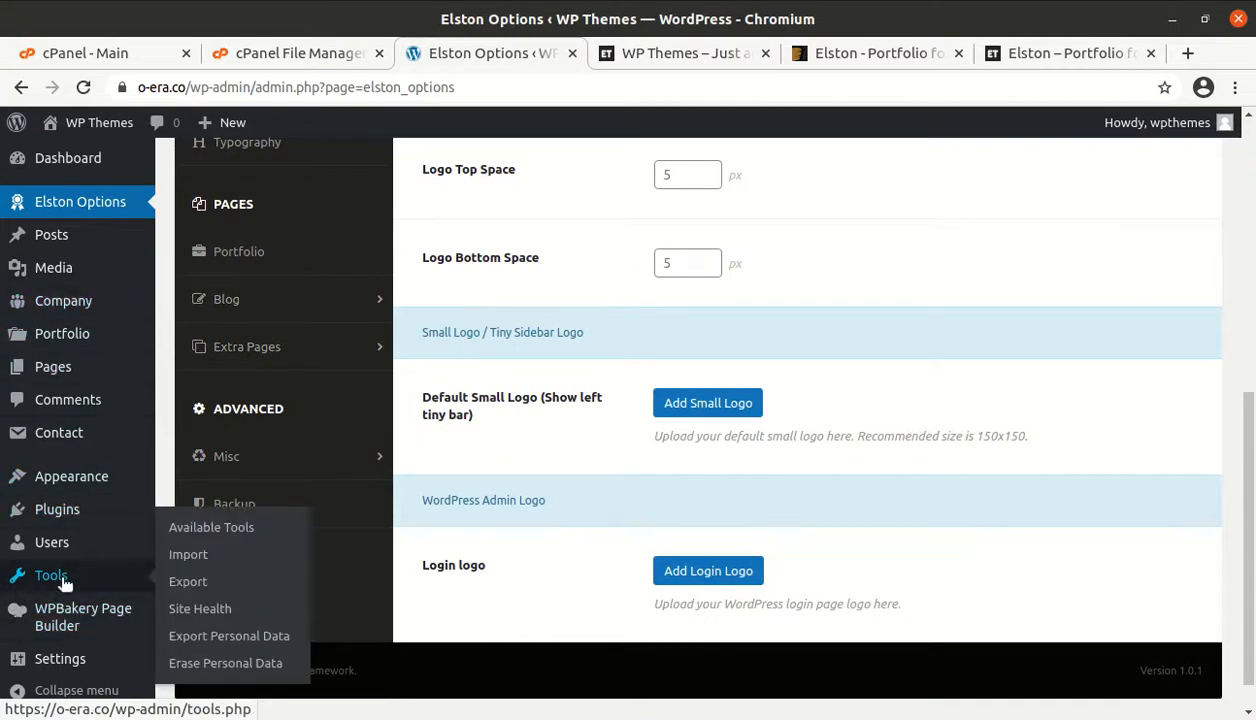
{"action": "mouse_move", "coordinate": [88, 628]}
{"action": "scroll", "coordinate": [88, 628], "scroll_direction": "down", "scroll_amount": 1}
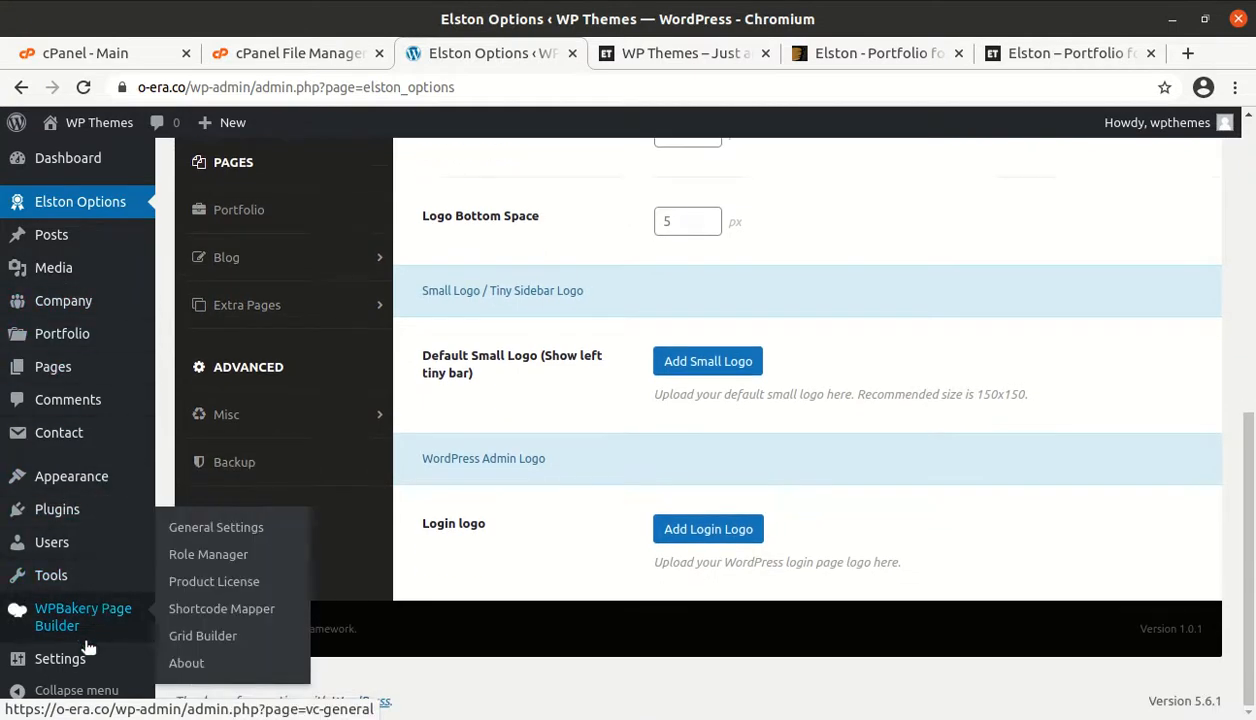
Import the Elston demo data with the import type set to All.
{"action": "mouse_move", "coordinate": [64, 480]}
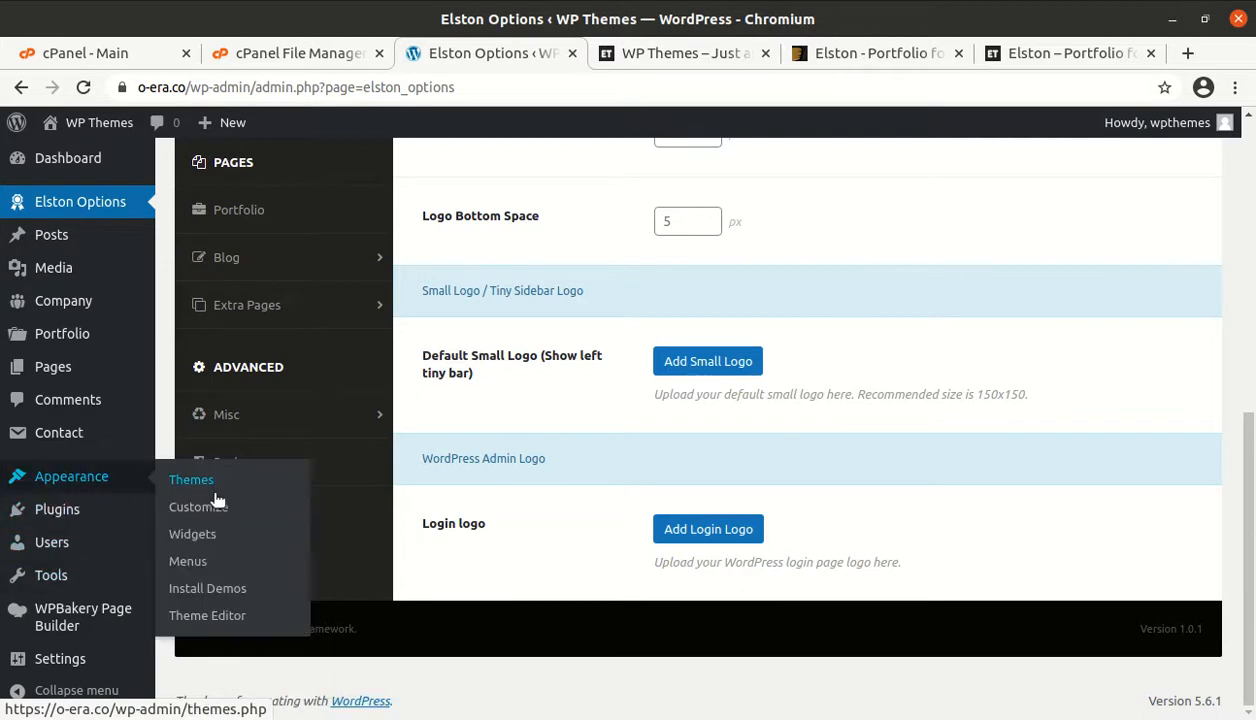
{"action": "left_click", "coordinate": [218, 597]}
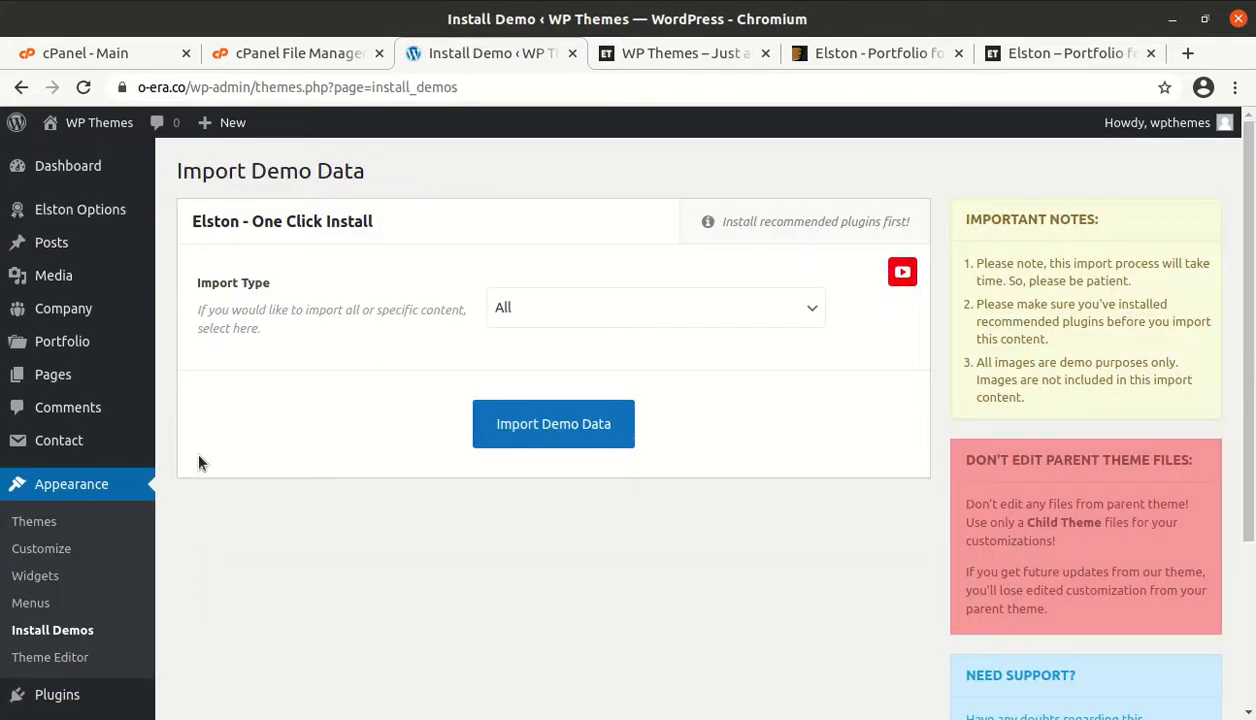
{"action": "left_click", "coordinate": [672, 312]}
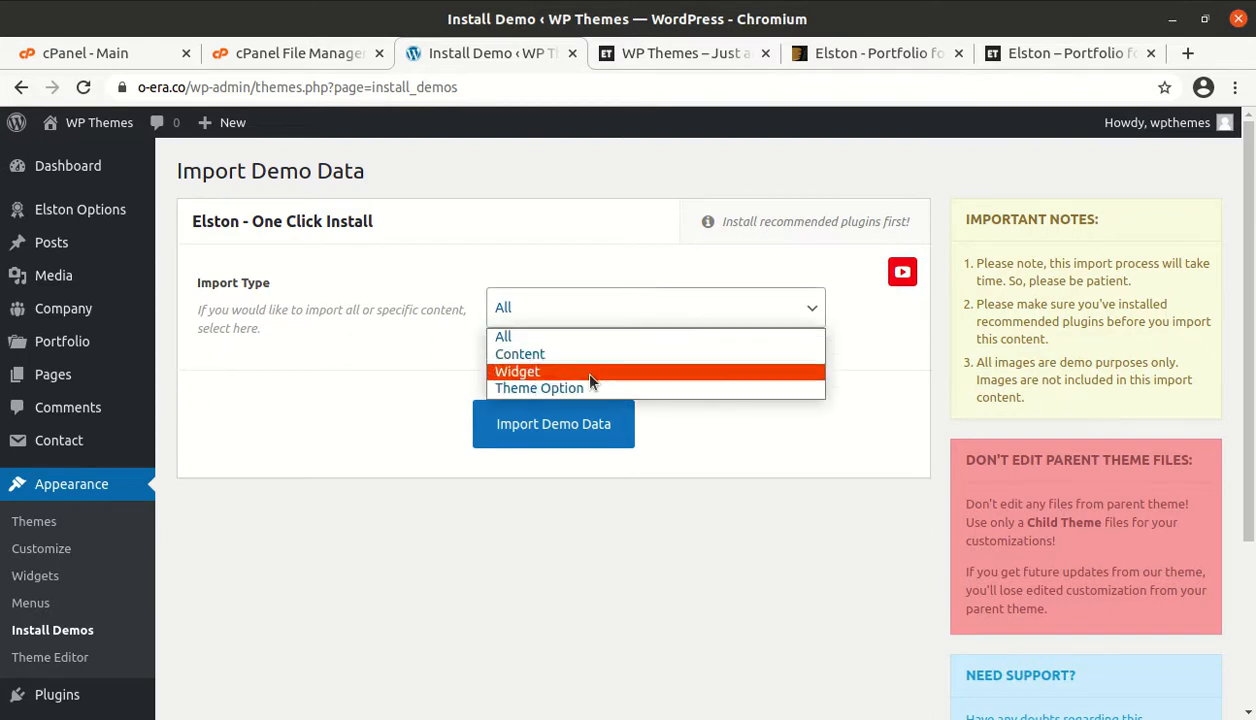
{"action": "left_click", "coordinate": [588, 343]}
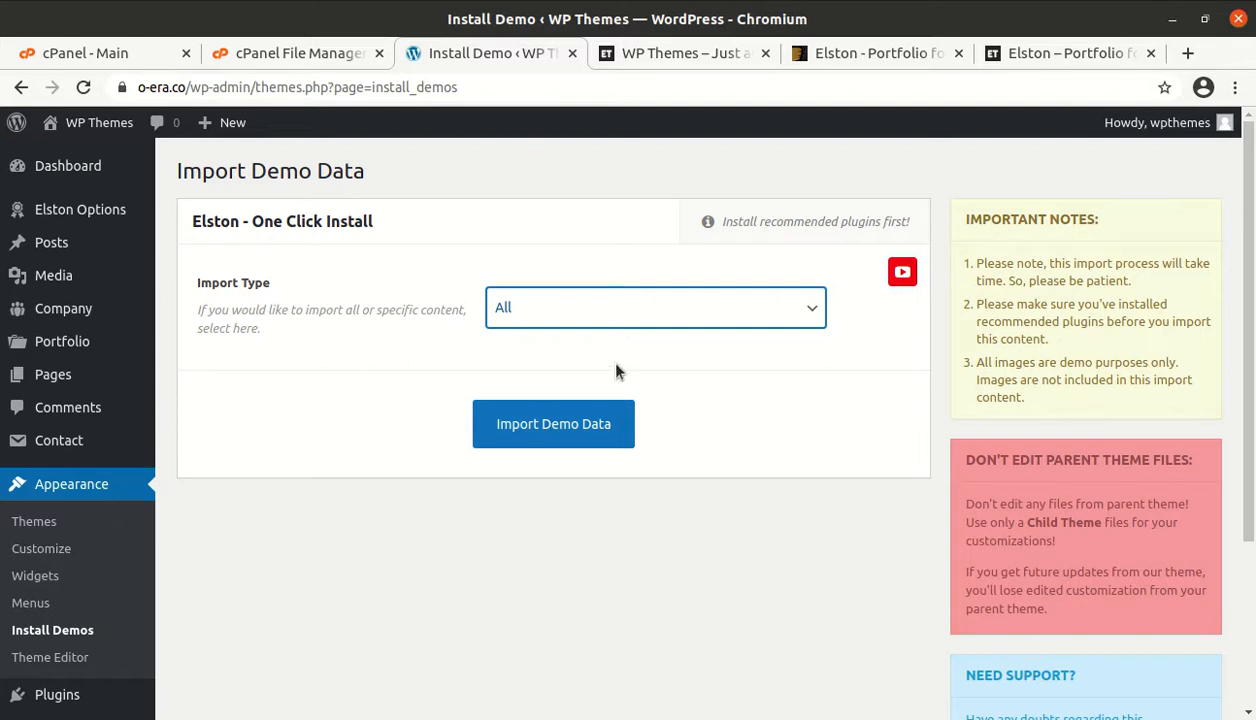
{"action": "left_click", "coordinate": [569, 428]}
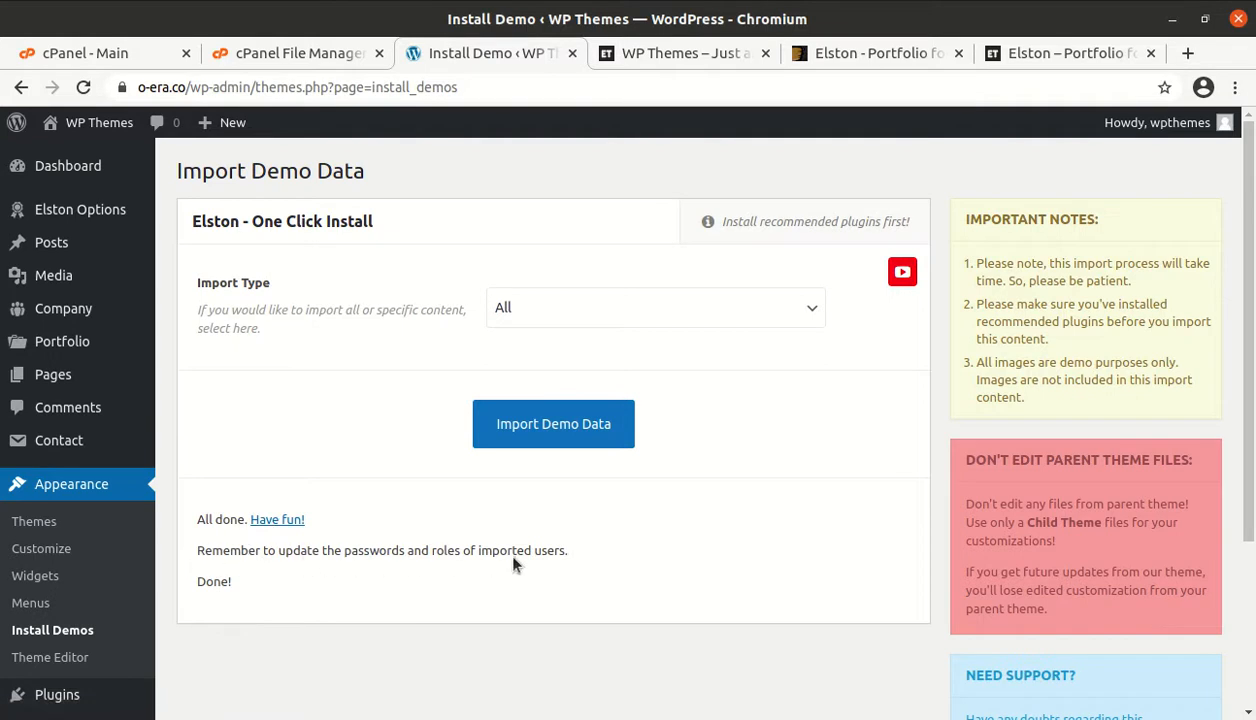
Reload the live site's home page and examine its portfolio grid down to the footer and back up.
{"action": "left_click", "coordinate": [622, 58]}
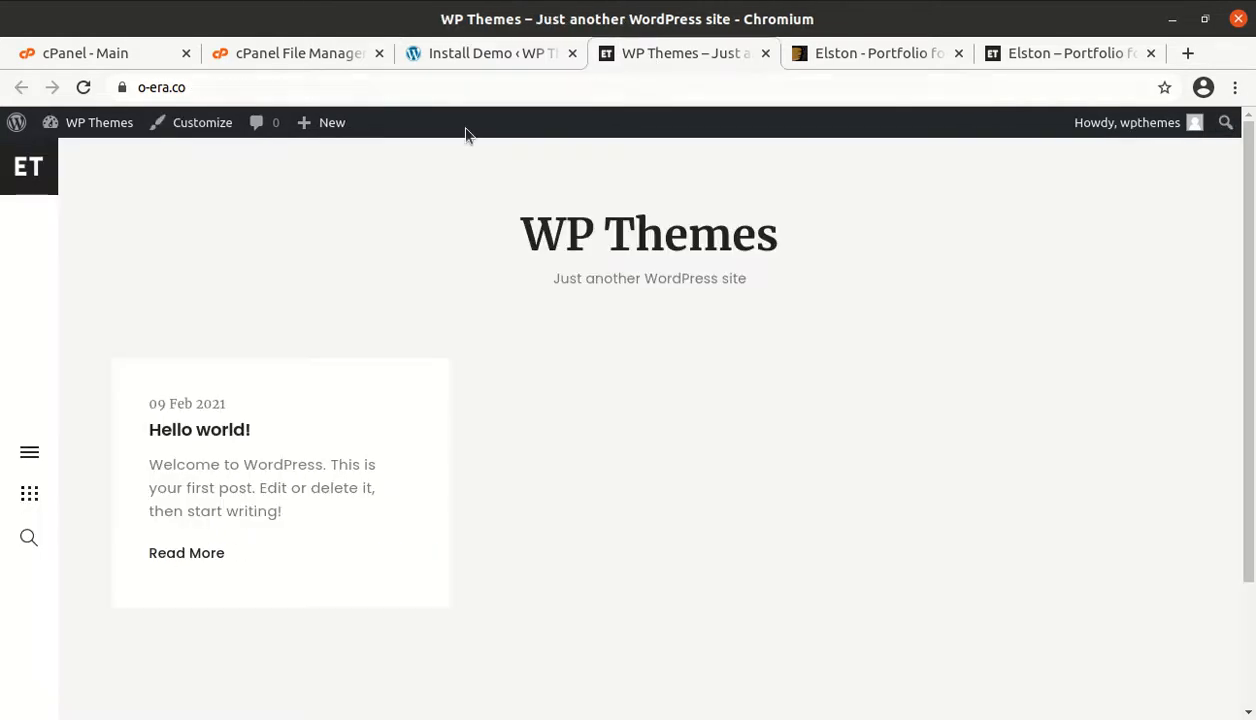
{"action": "left_click", "coordinate": [84, 90]}
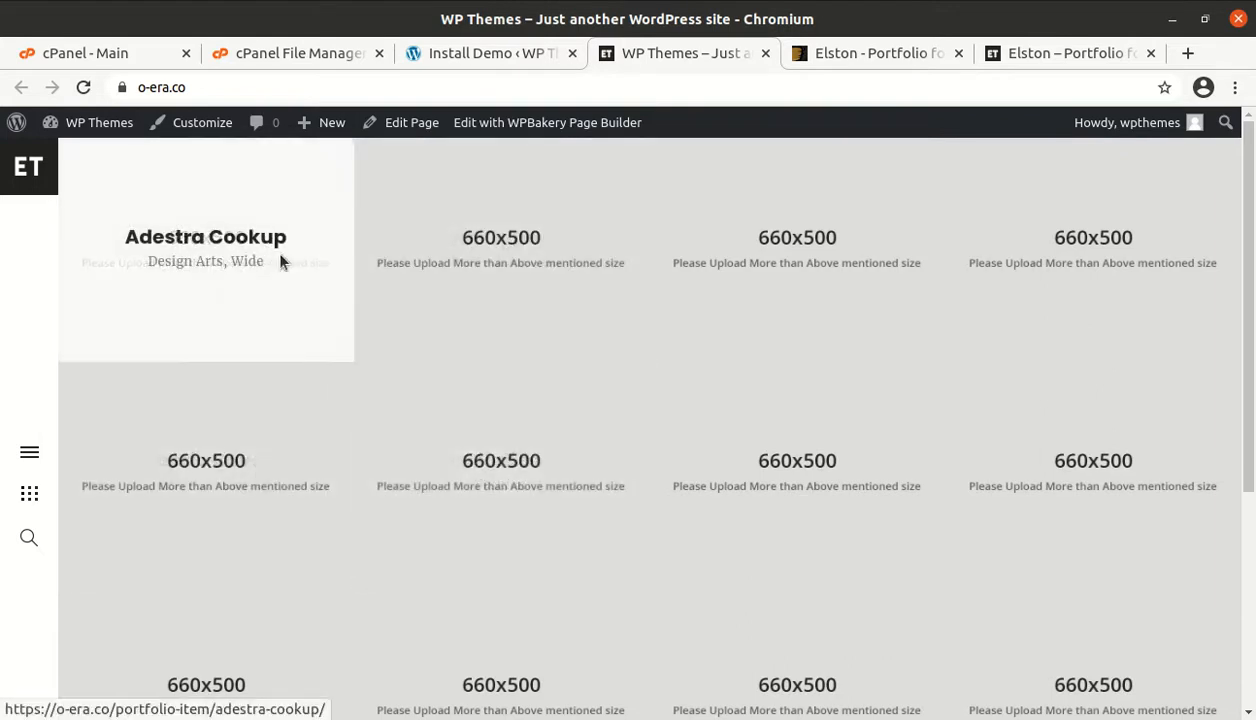
{"action": "scroll", "coordinate": [751, 311], "scroll_direction": "down", "scroll_amount": 5}
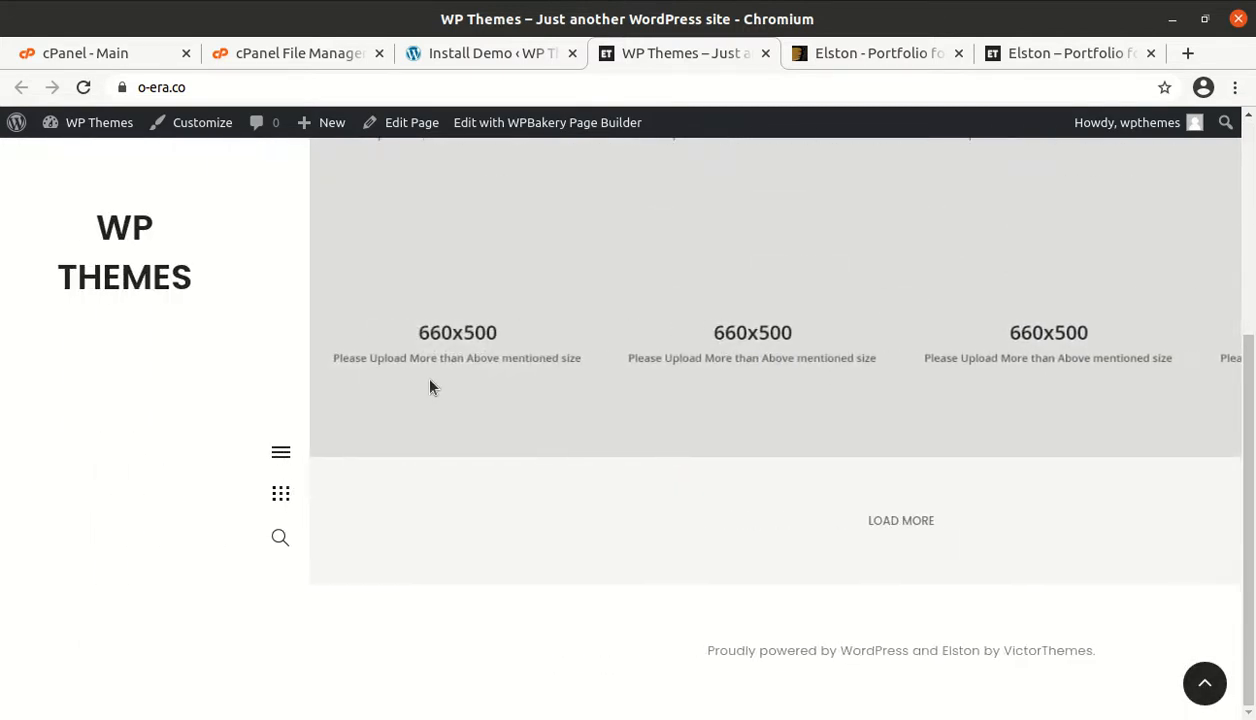
{"action": "scroll", "coordinate": [781, 361], "scroll_direction": "up", "scroll_amount": 2}
{"action": "scroll", "coordinate": [781, 361], "scroll_direction": "up", "scroll_amount": 5}
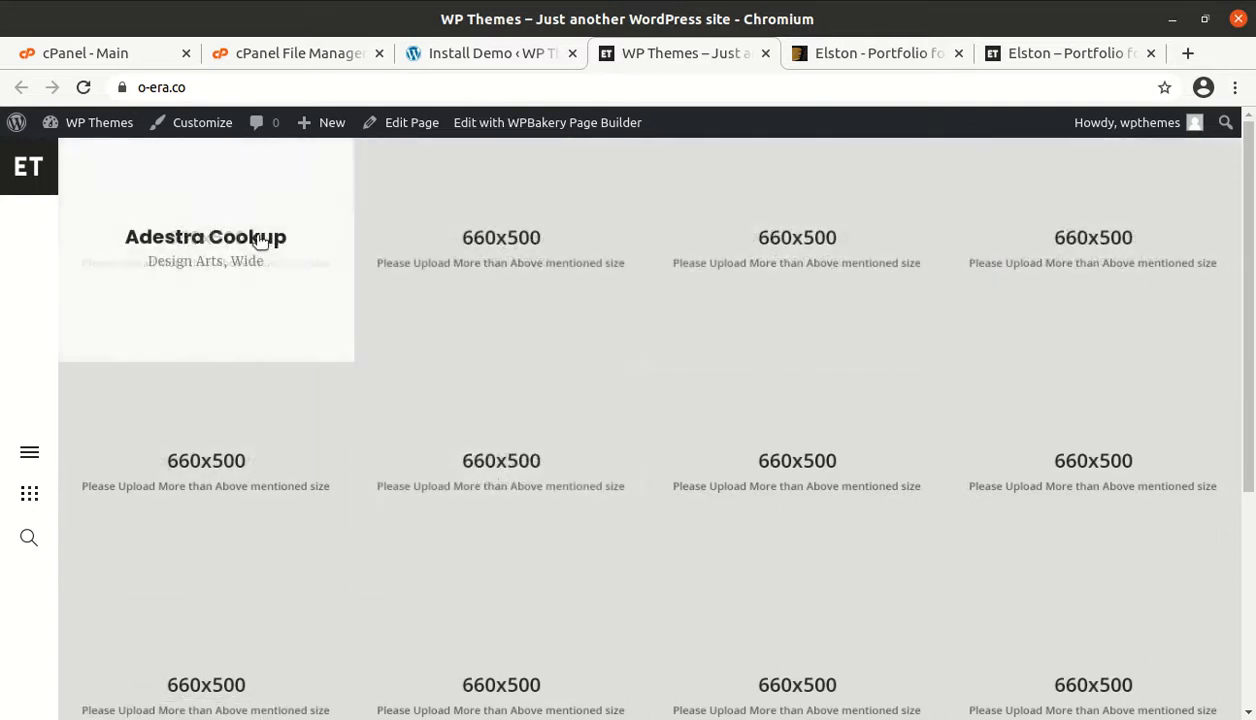
View the Adestra Cookup portfolio item, request its project info, and return to the portfolio grid.
{"action": "left_click", "coordinate": [243, 242]}
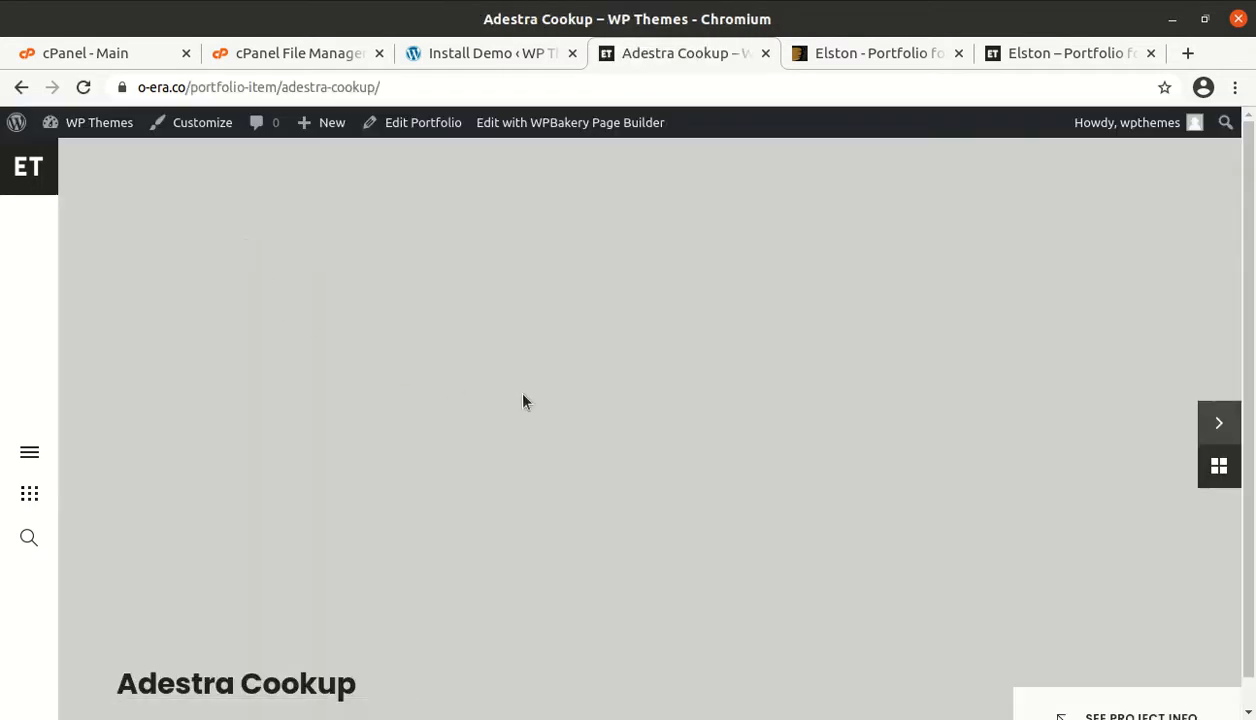
{"action": "scroll", "coordinate": [505, 398], "scroll_direction": "down", "scroll_amount": 1}
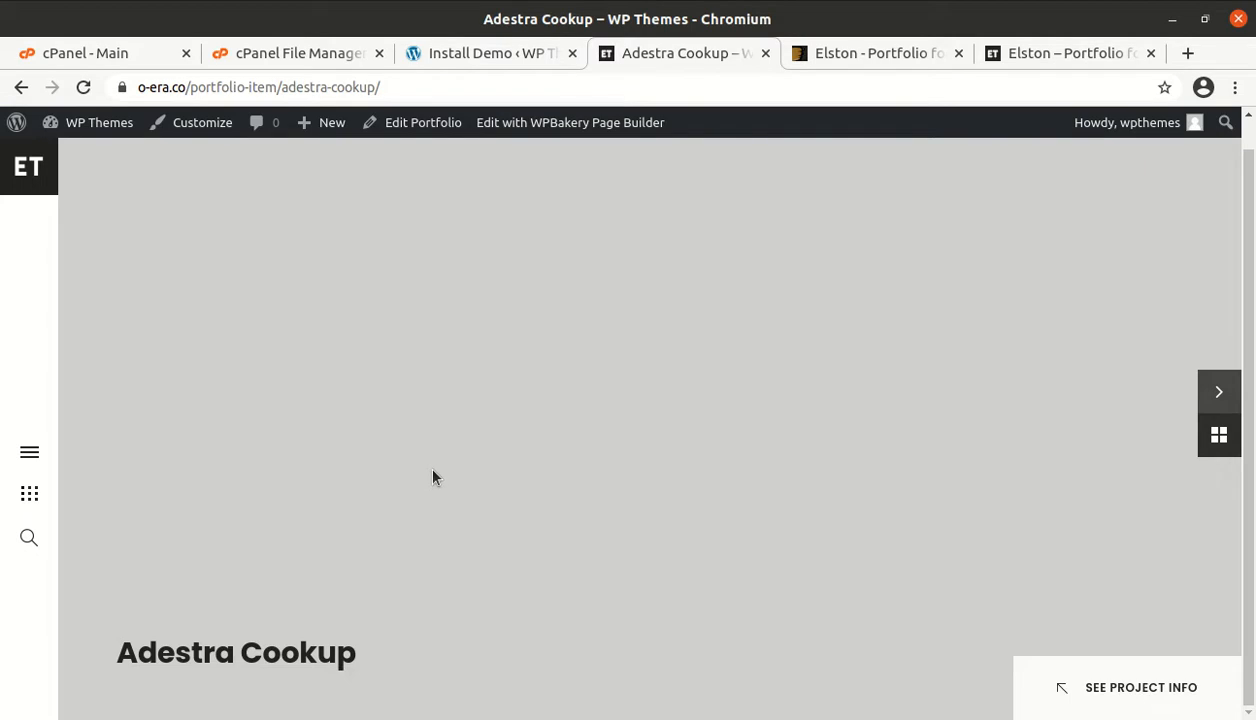
{"action": "left_click", "coordinate": [1108, 702]}
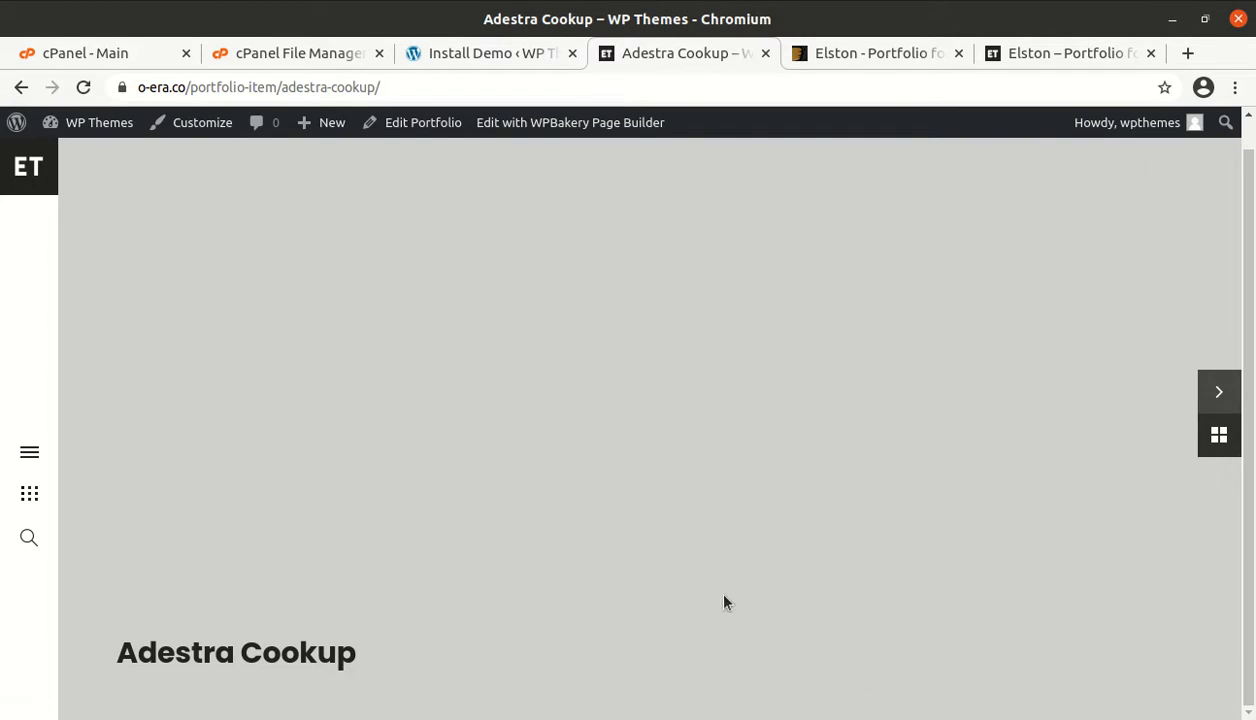
{"action": "left_click", "coordinate": [1210, 439]}
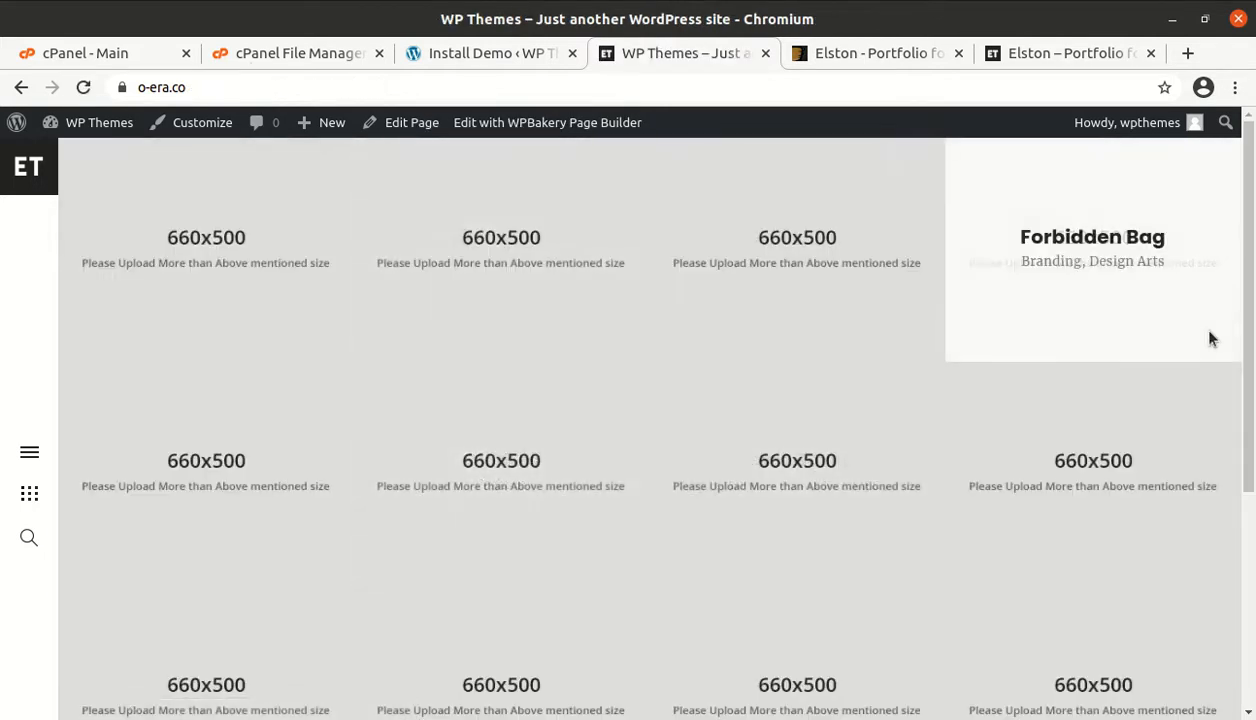
Expand the site's side navigation and filter the portfolio by Design Arts, Branding, Fashion and Product Design in turn.
{"action": "left_click", "coordinate": [35, 447]}
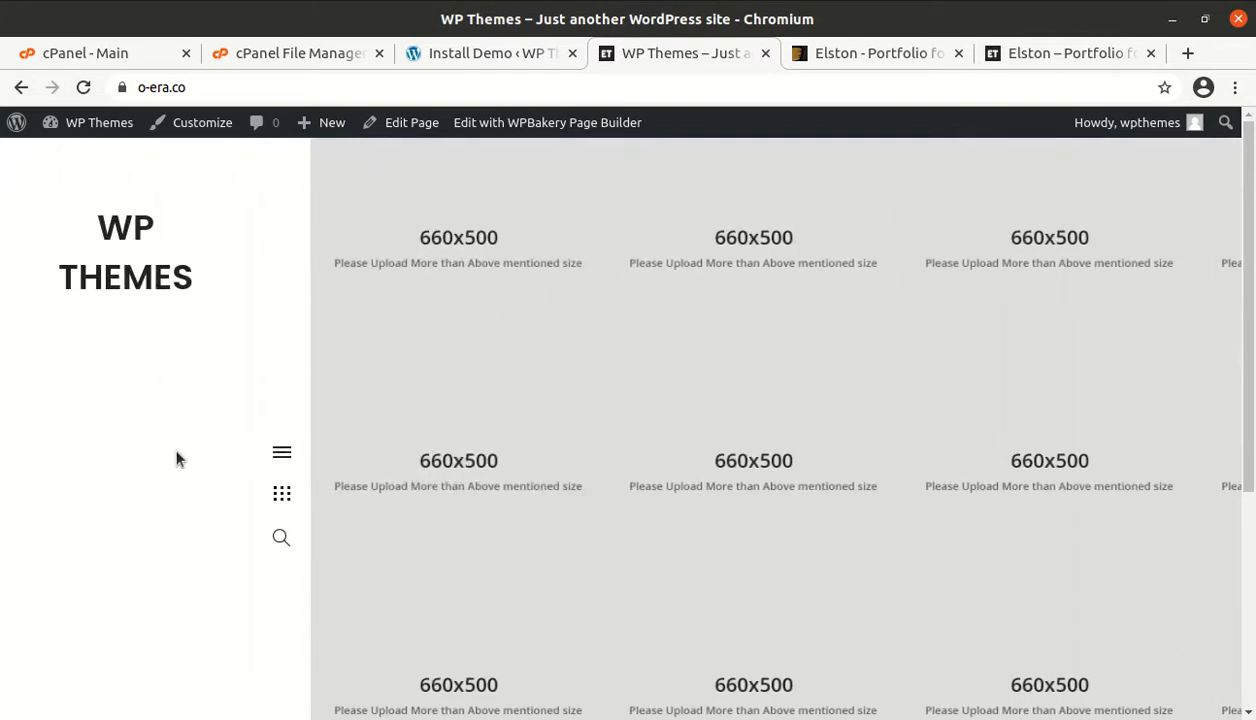
{"action": "left_click", "coordinate": [281, 493]}
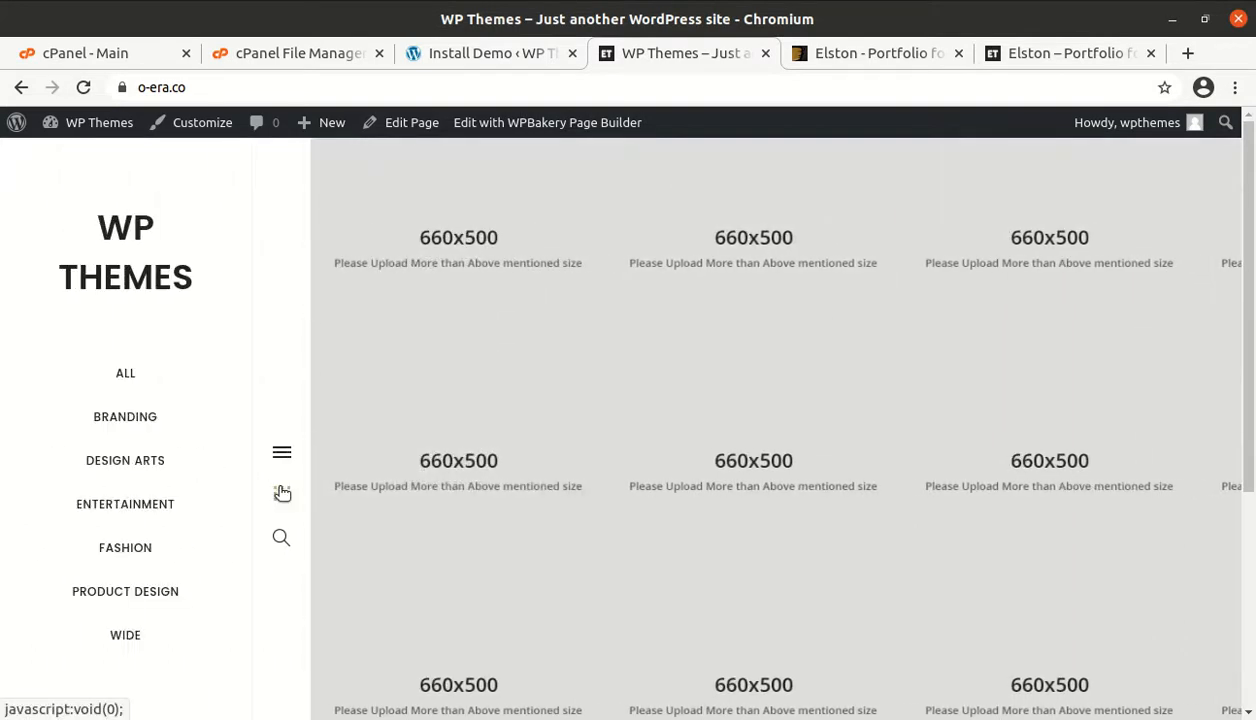
{"action": "left_click", "coordinate": [283, 456]}
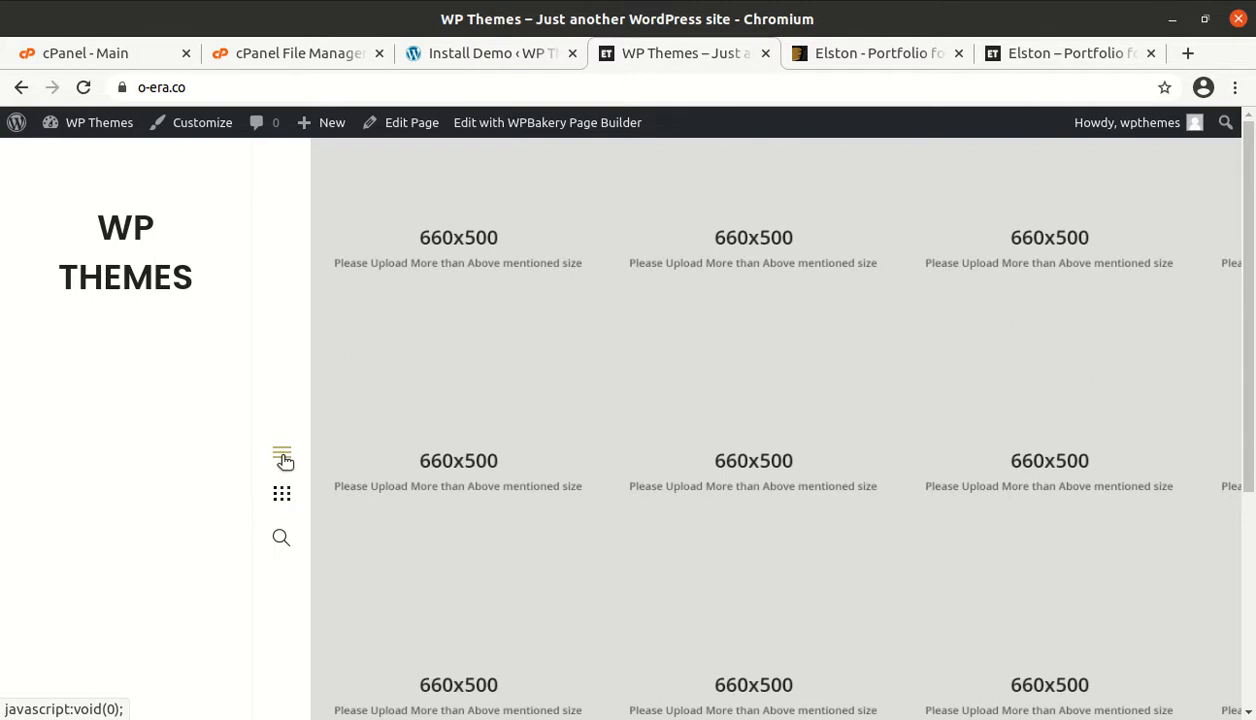
{"action": "left_click", "coordinate": [284, 496]}
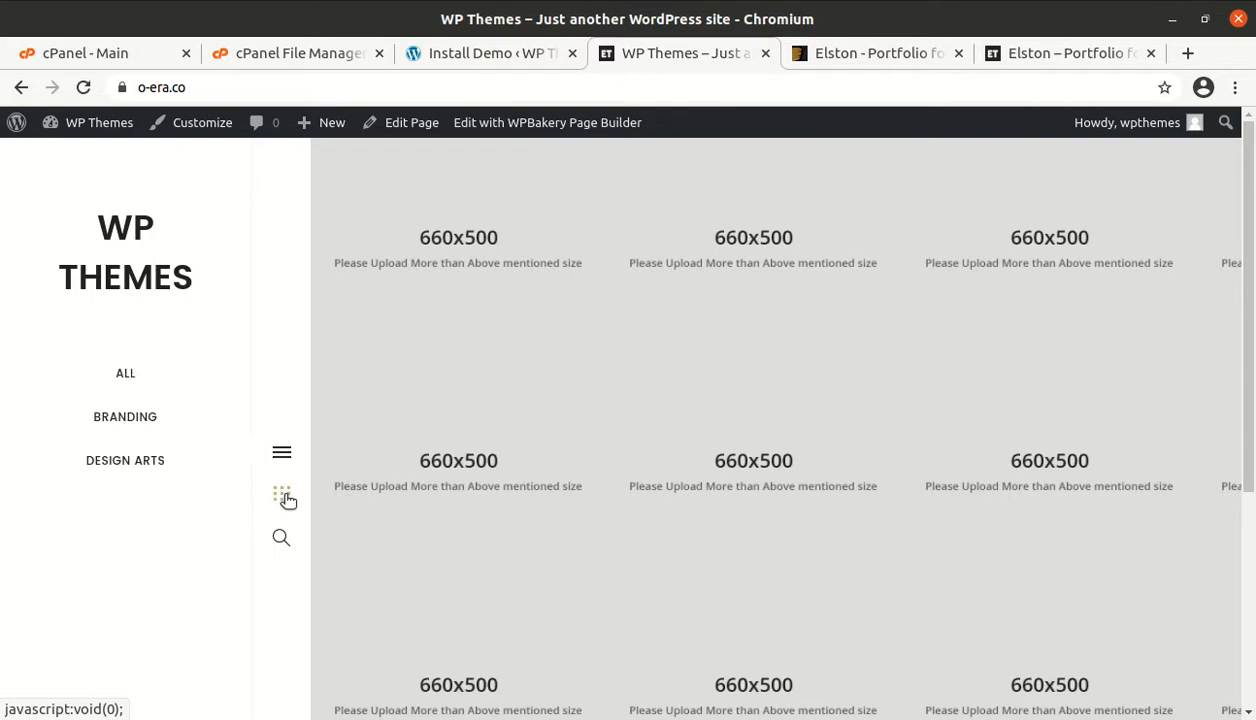
{"action": "left_click", "coordinate": [126, 466]}
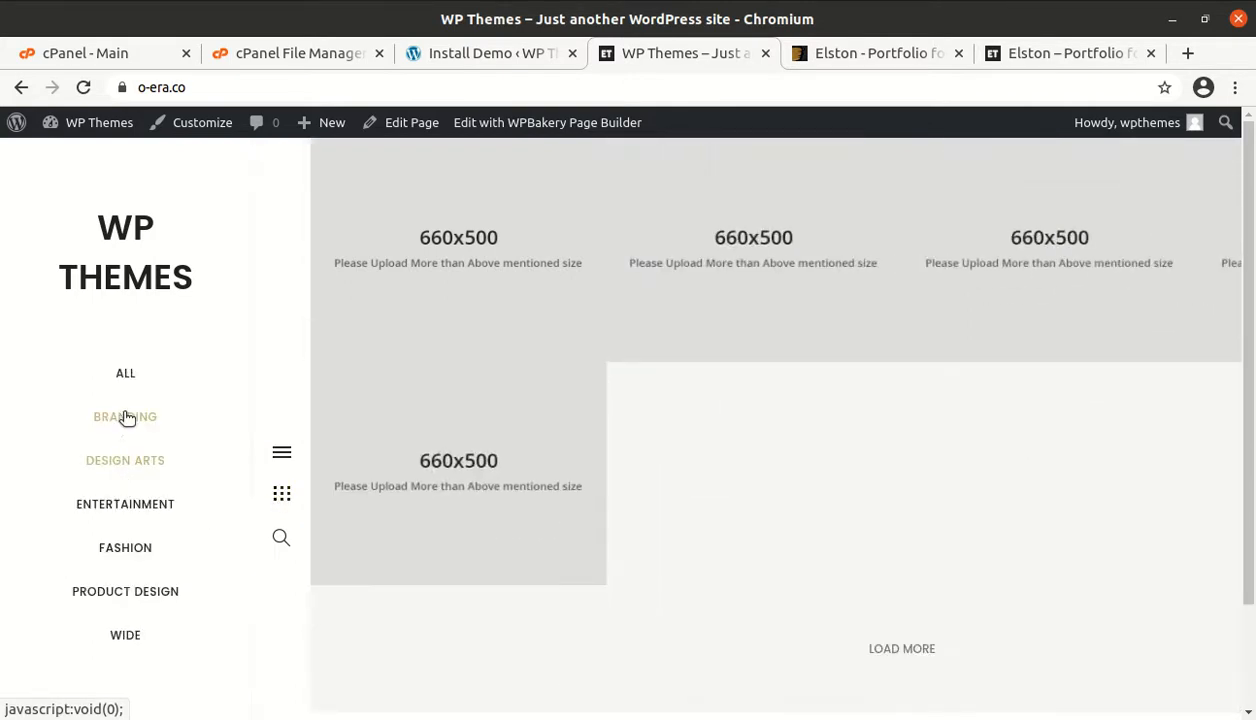
{"action": "left_click", "coordinate": [126, 418]}
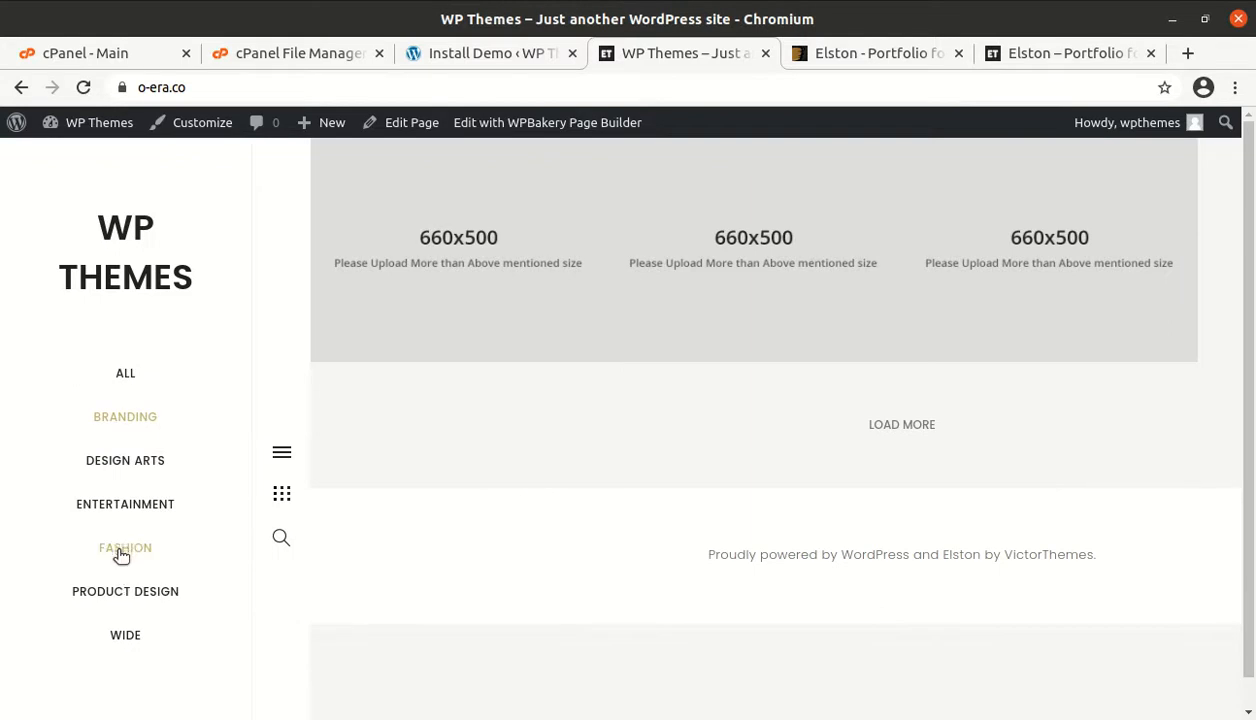
{"action": "left_click", "coordinate": [120, 549]}
{"action": "left_click", "coordinate": [123, 591]}
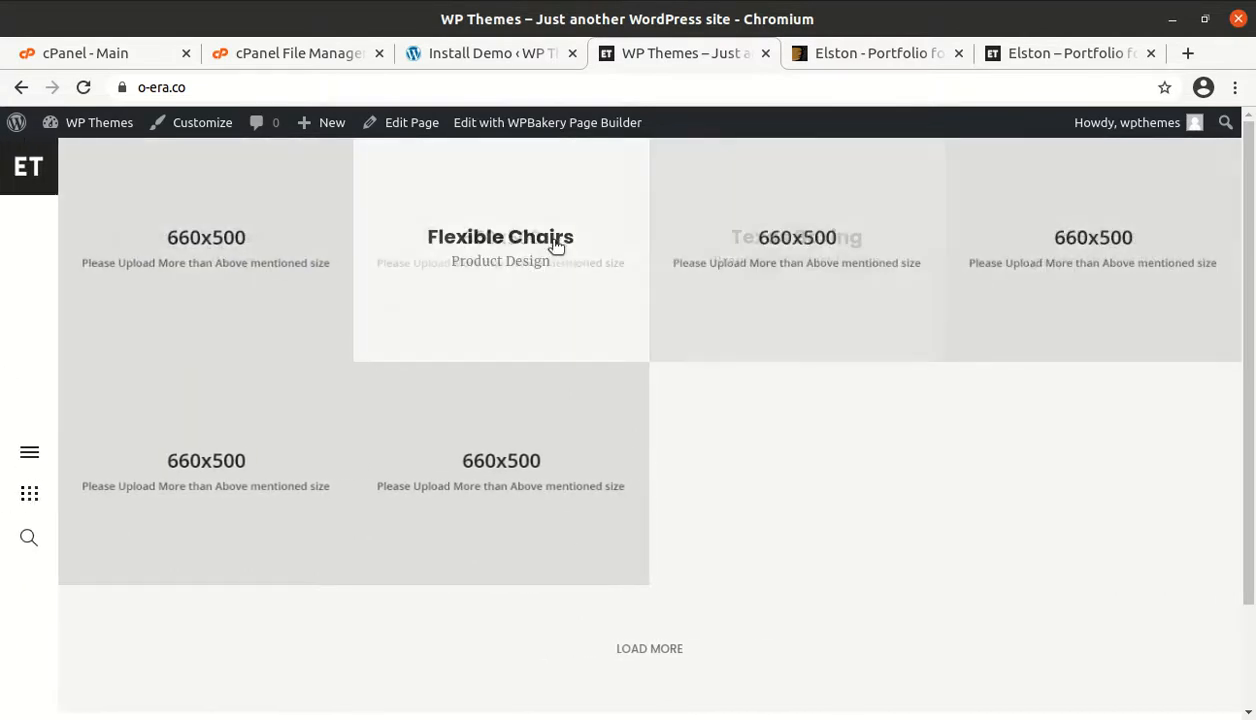
Load more items under the Product Design portfolio filter and look through the grid.
{"action": "mouse_move", "coordinate": [31, 210]}
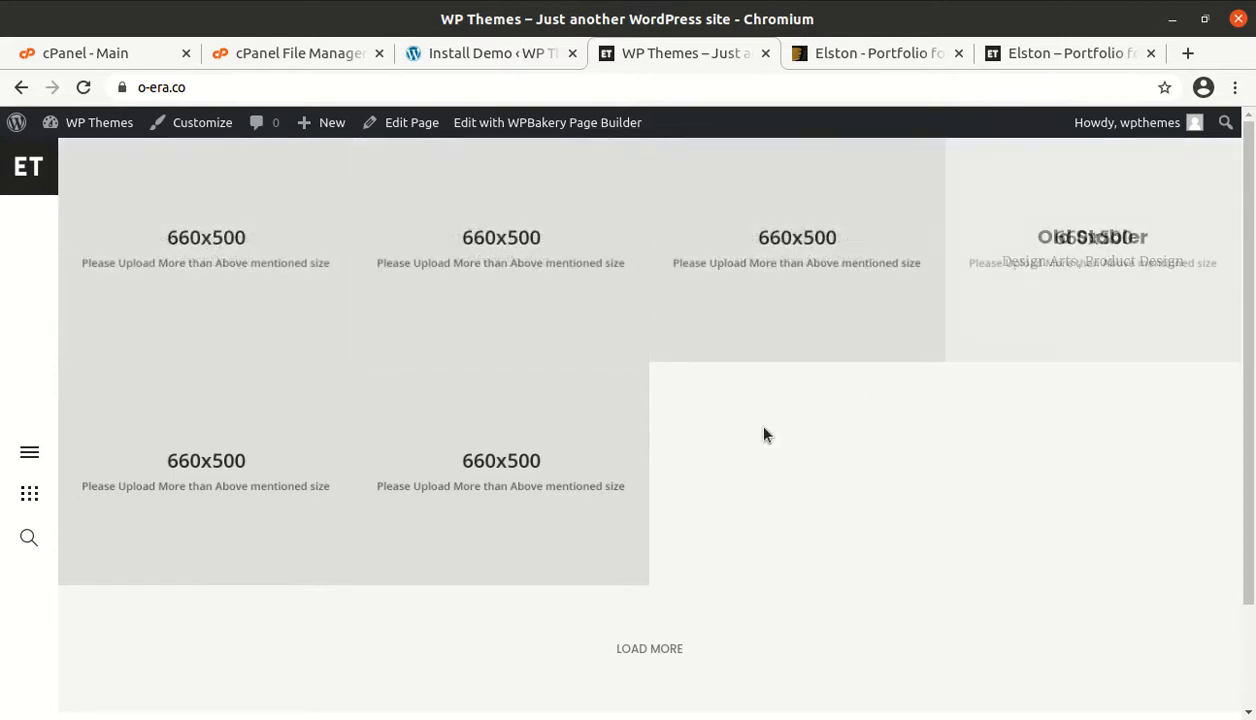
{"action": "left_click", "coordinate": [630, 650]}
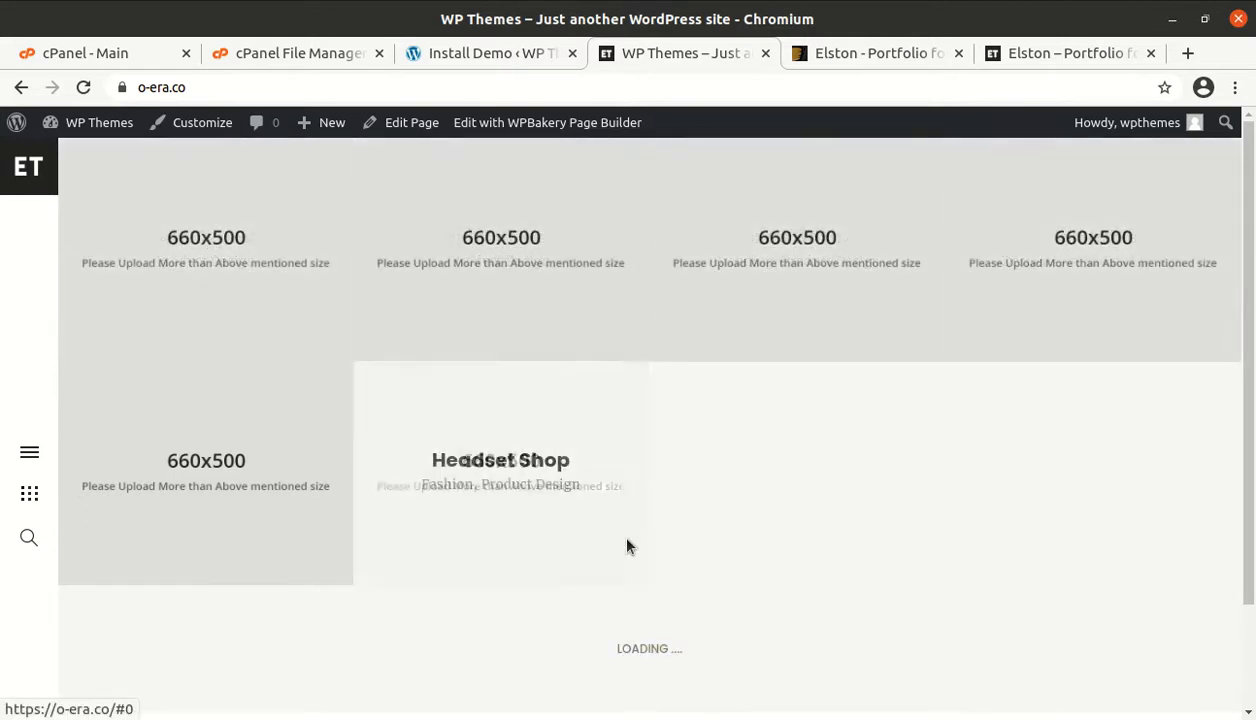
{"action": "scroll", "coordinate": [628, 545], "scroll_direction": "down", "scroll_amount": 3}
{"action": "scroll", "coordinate": [568, 525], "scroll_direction": "up", "scroll_amount": 2}
{"action": "scroll", "coordinate": [568, 525], "scroll_direction": "up", "scroll_amount": 1}
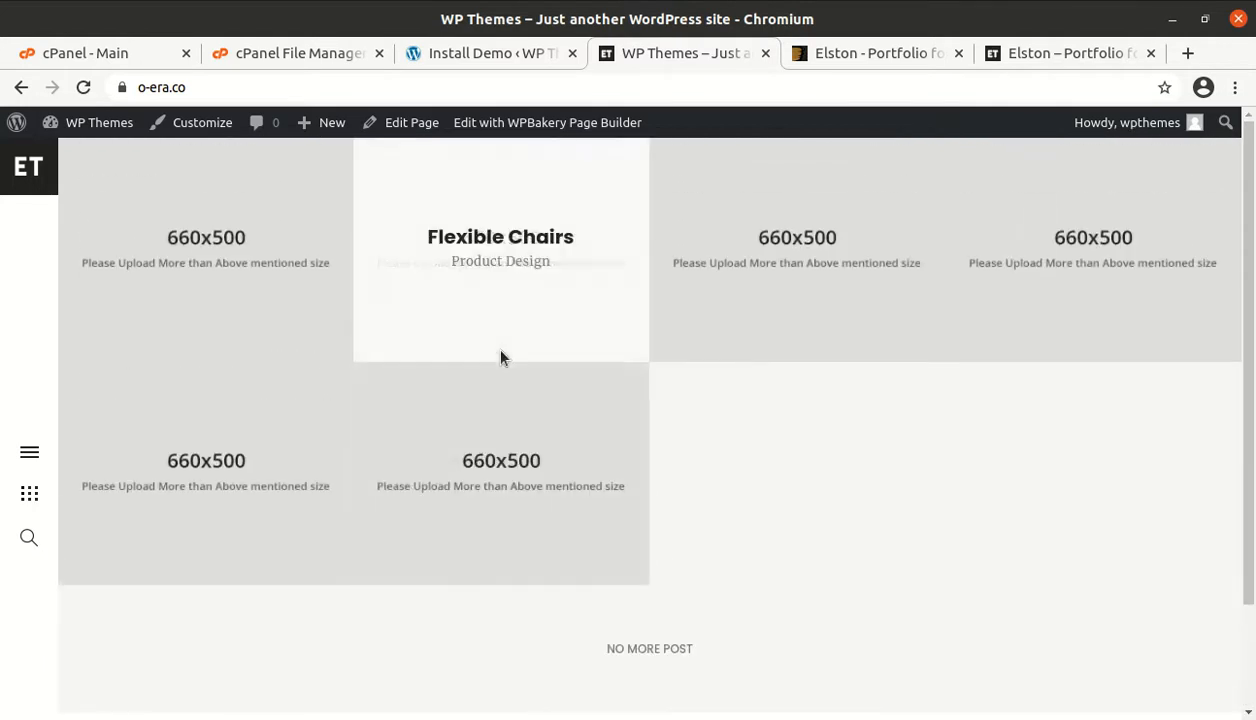
Go from the live site to the admin dashboard, reopen Elston Options and review the General layout settings.
{"action": "mouse_move", "coordinate": [85, 123]}
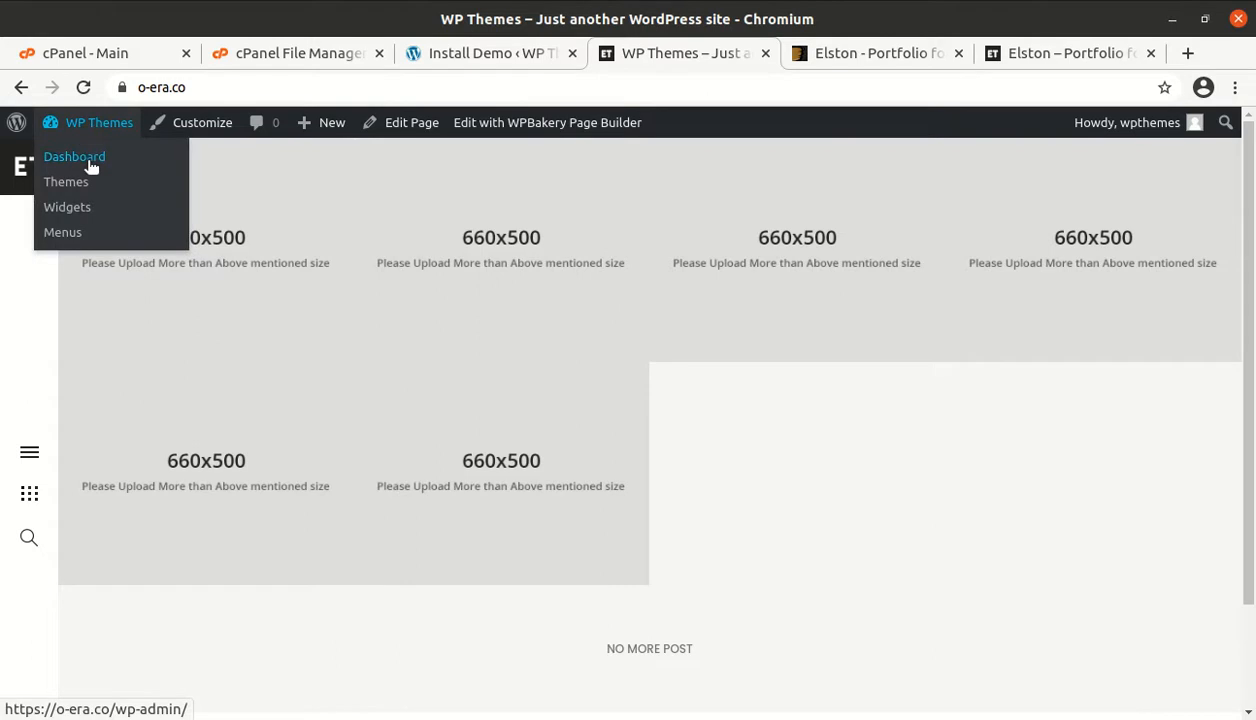
{"action": "left_click", "coordinate": [90, 167]}
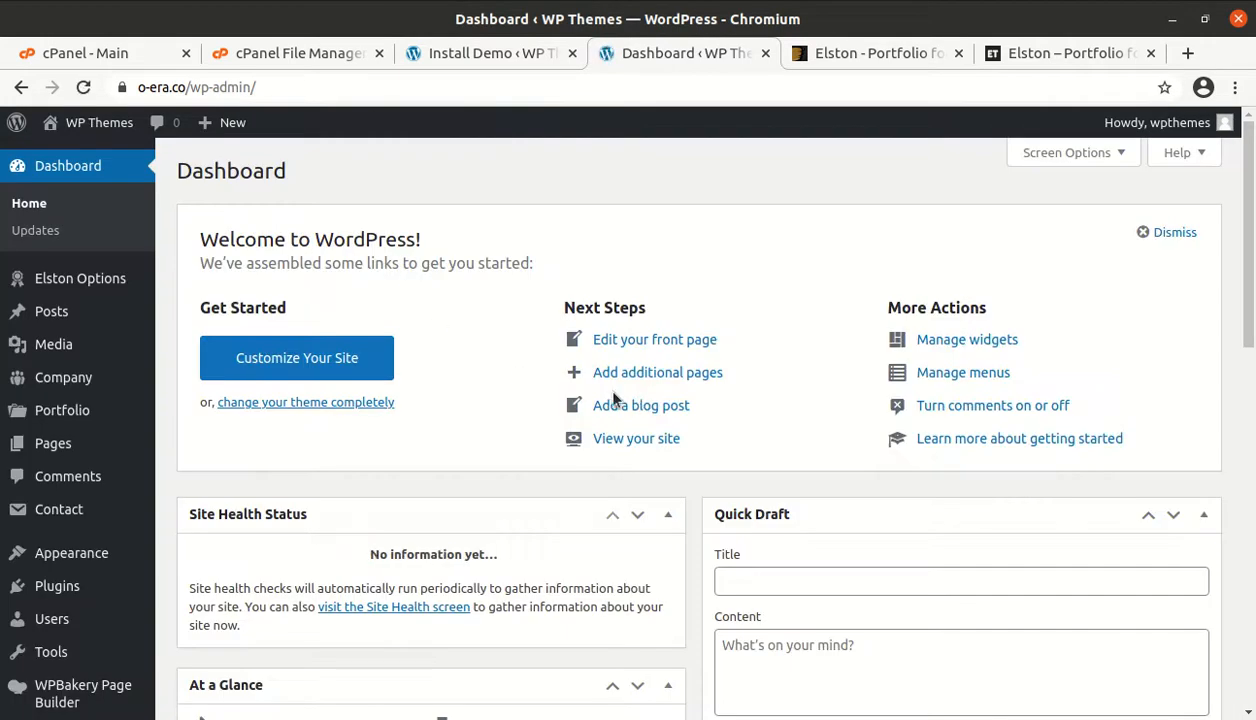
{"action": "left_click", "coordinate": [49, 288]}
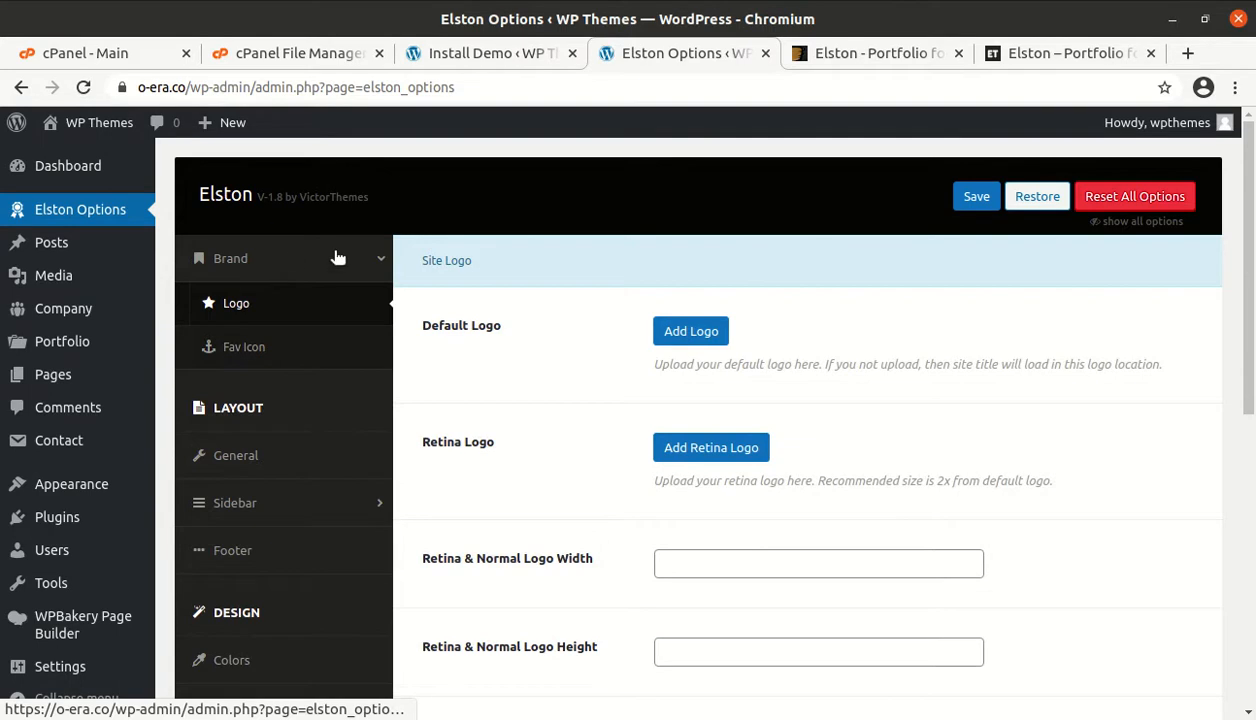
{"action": "left_click", "coordinate": [345, 262]}
{"action": "left_click", "coordinate": [345, 262]}
{"action": "scroll", "coordinate": [290, 407], "scroll_direction": "down", "scroll_amount": 1}
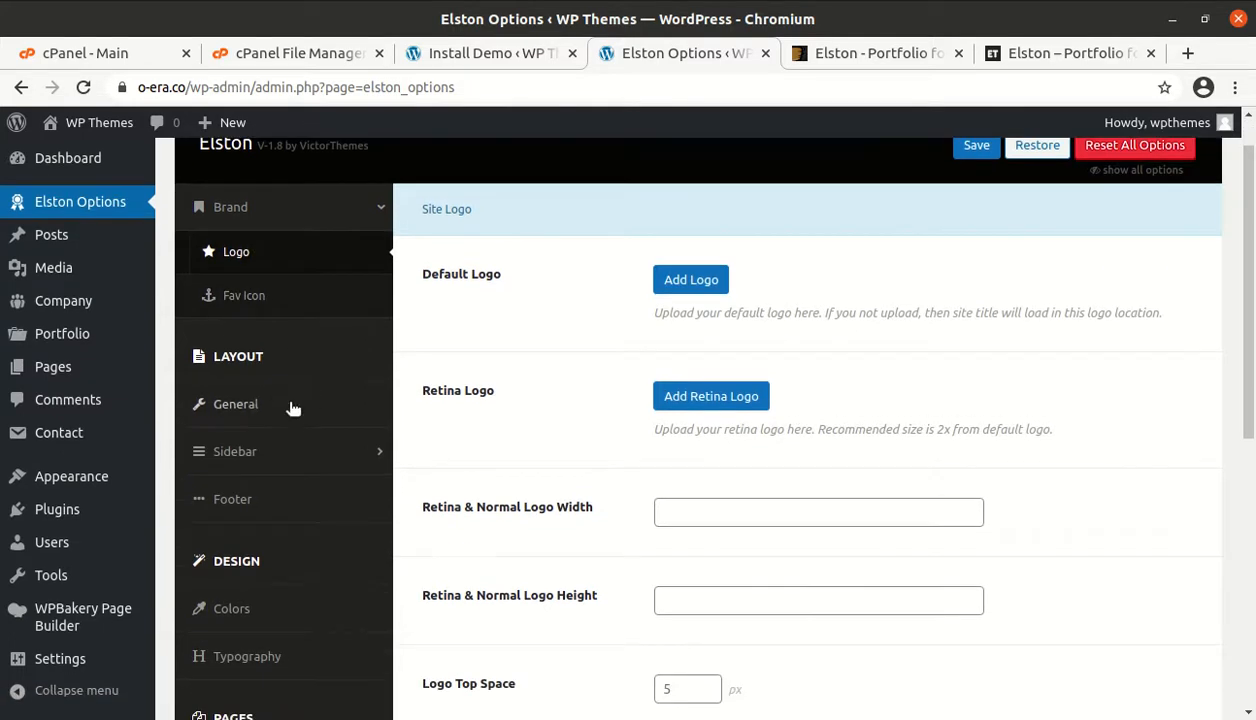
{"action": "left_click", "coordinate": [238, 416]}
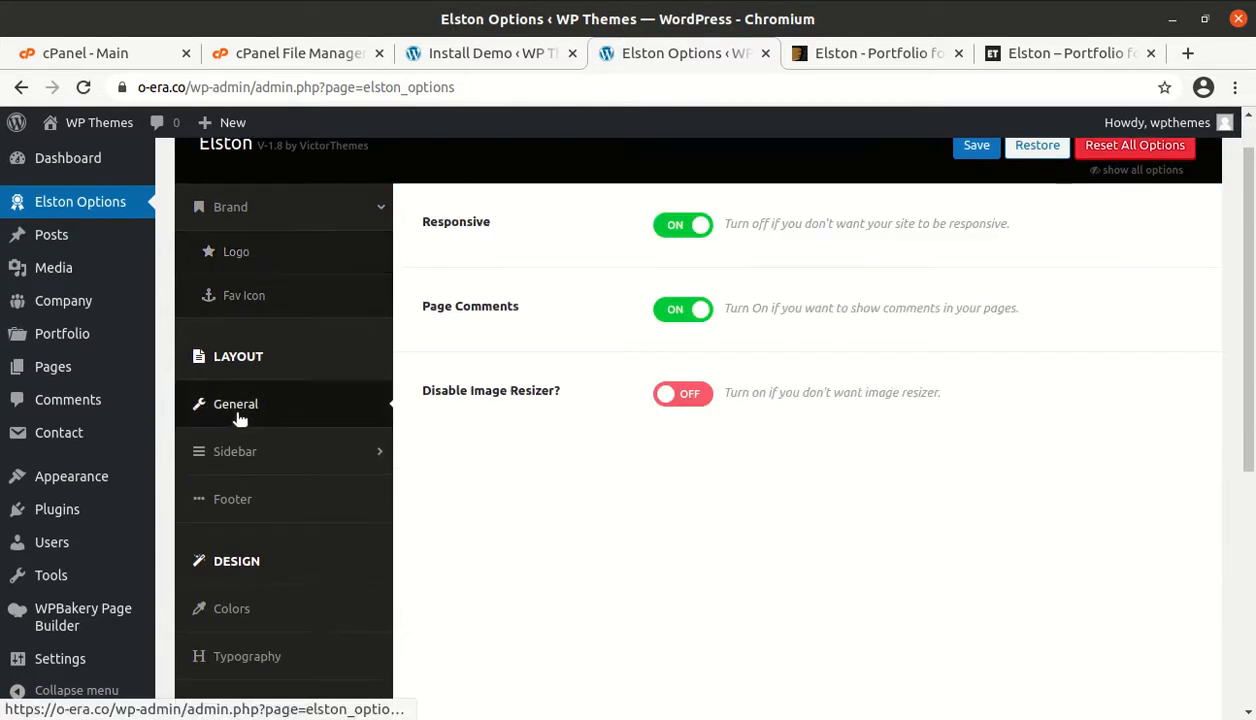
{"action": "scroll", "coordinate": [435, 448], "scroll_direction": "up", "scroll_amount": 1}
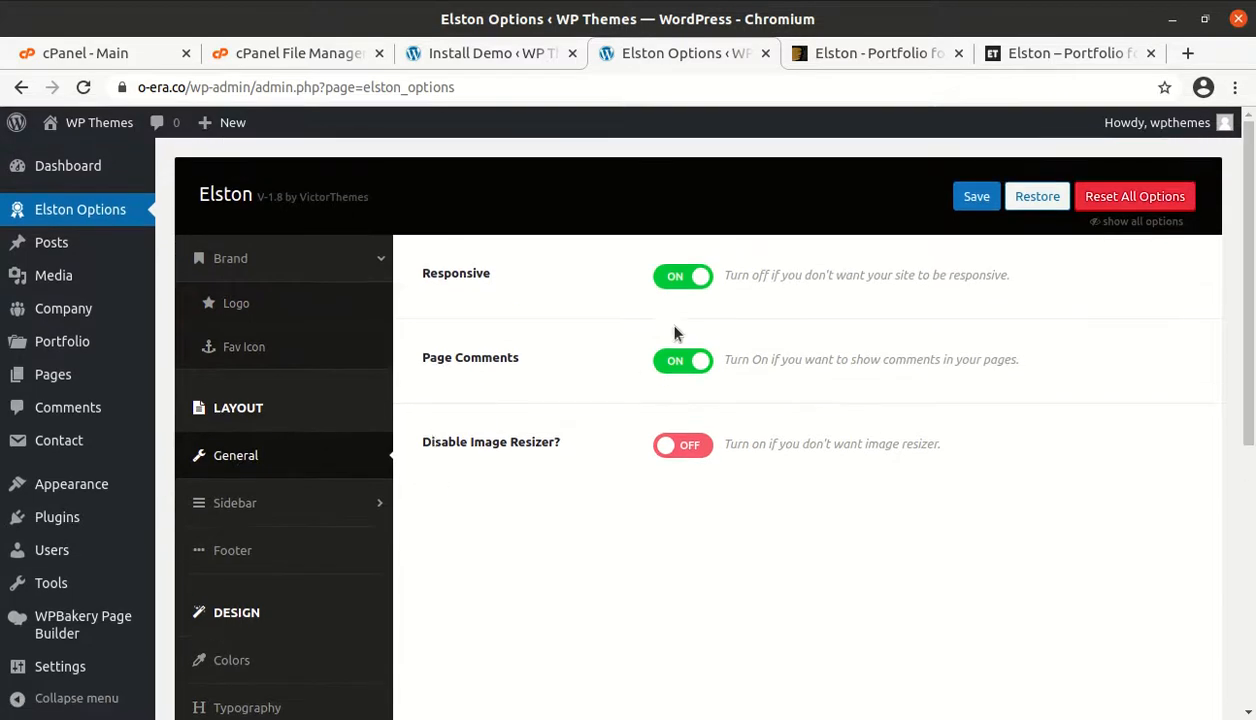
Review the Basic and Contact Info settings of the Elston sidebar, followed by the Footer copyright settings.
{"action": "left_click", "coordinate": [271, 508]}
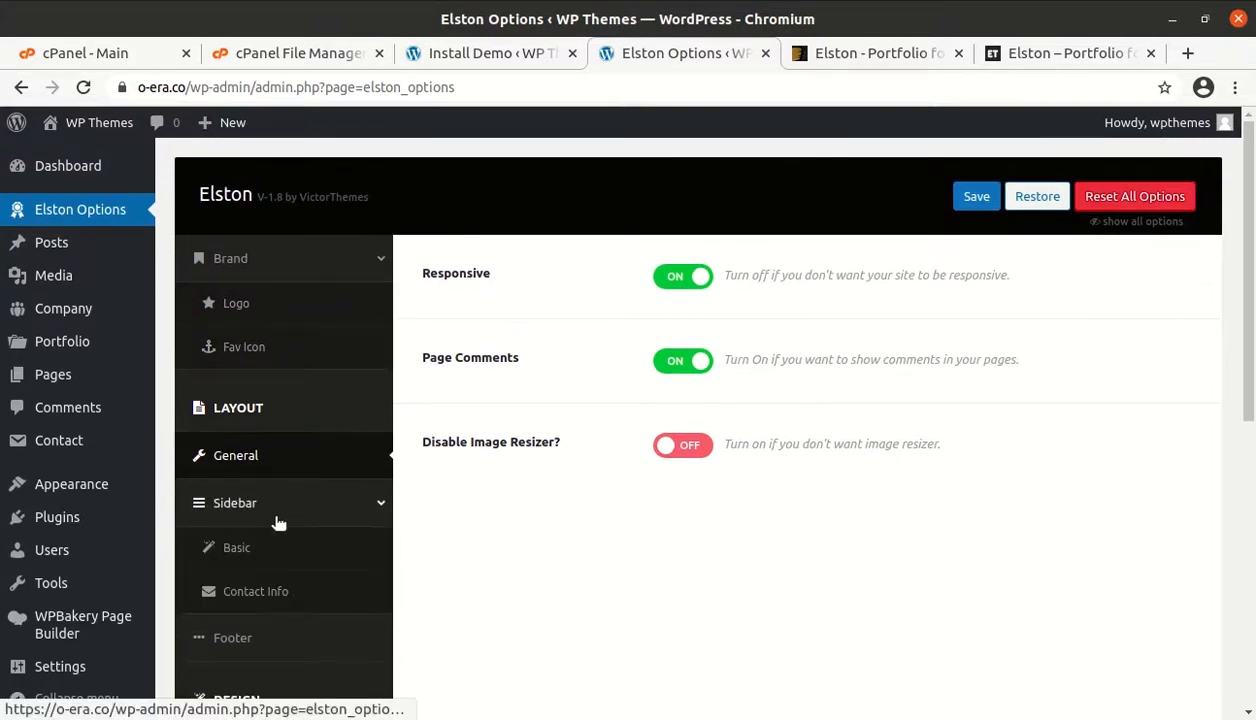
{"action": "scroll", "coordinate": [258, 460], "scroll_direction": "down", "scroll_amount": 4}
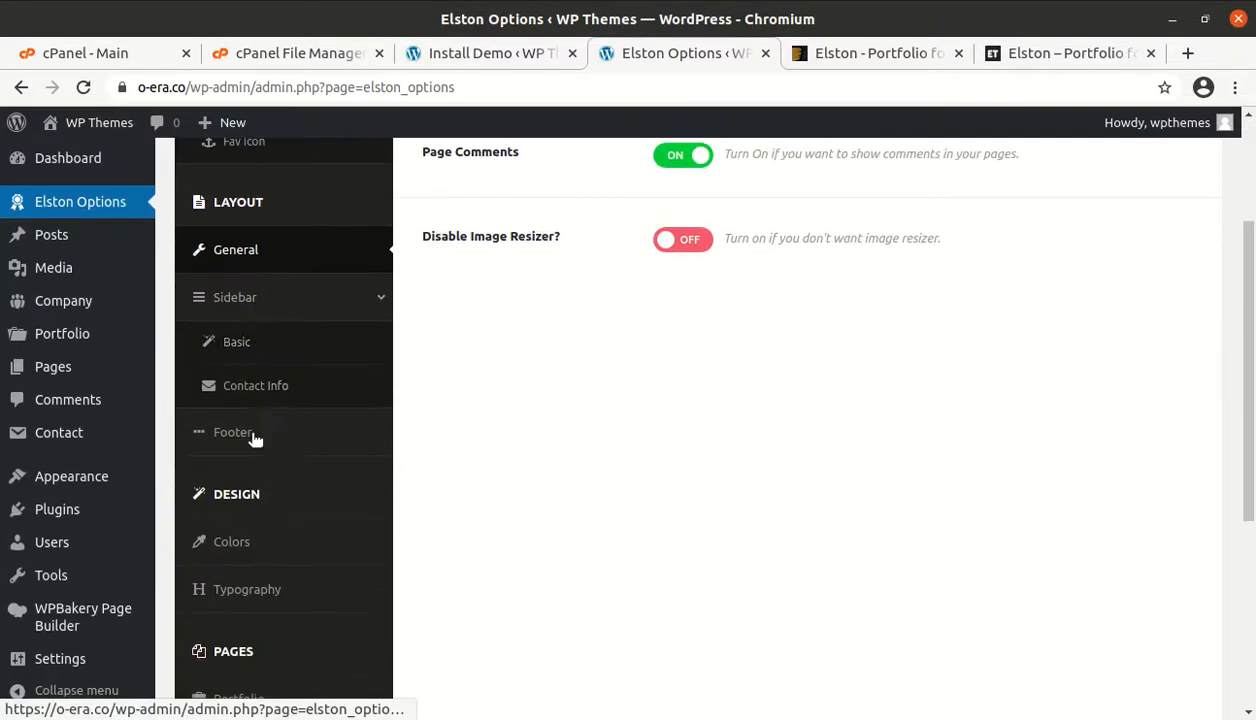
{"action": "left_click", "coordinate": [239, 348]}
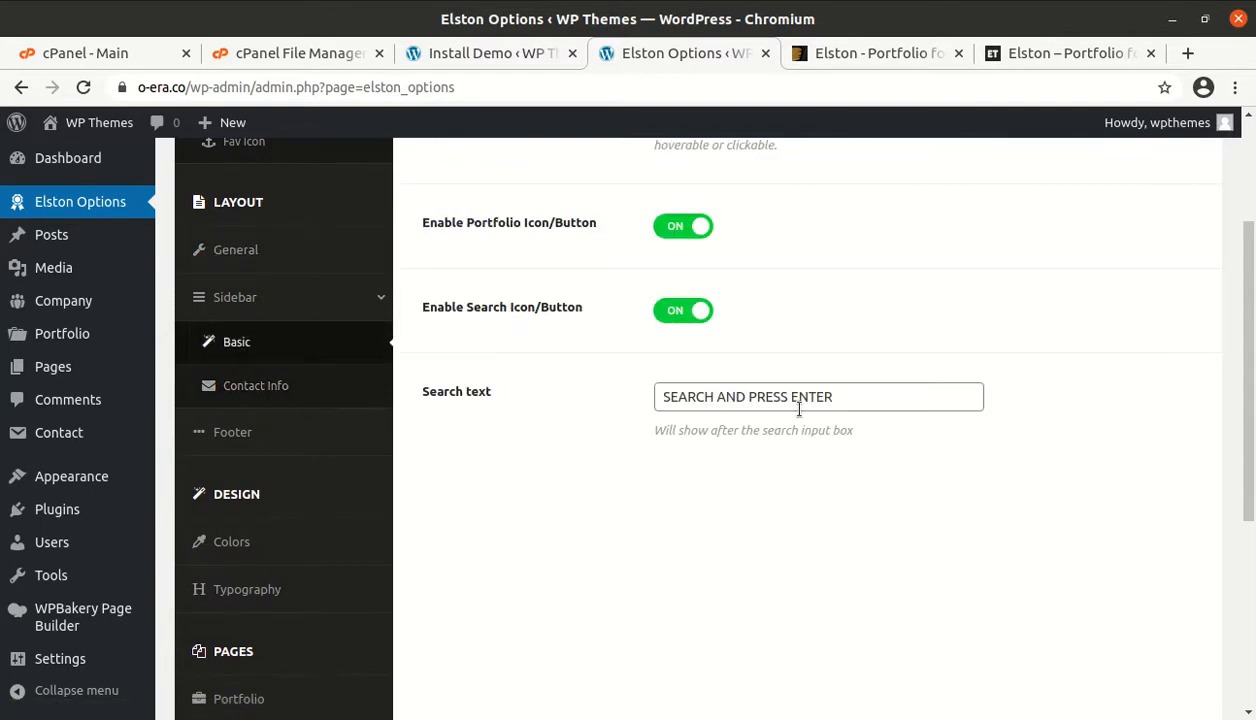
{"action": "left_click", "coordinate": [262, 388]}
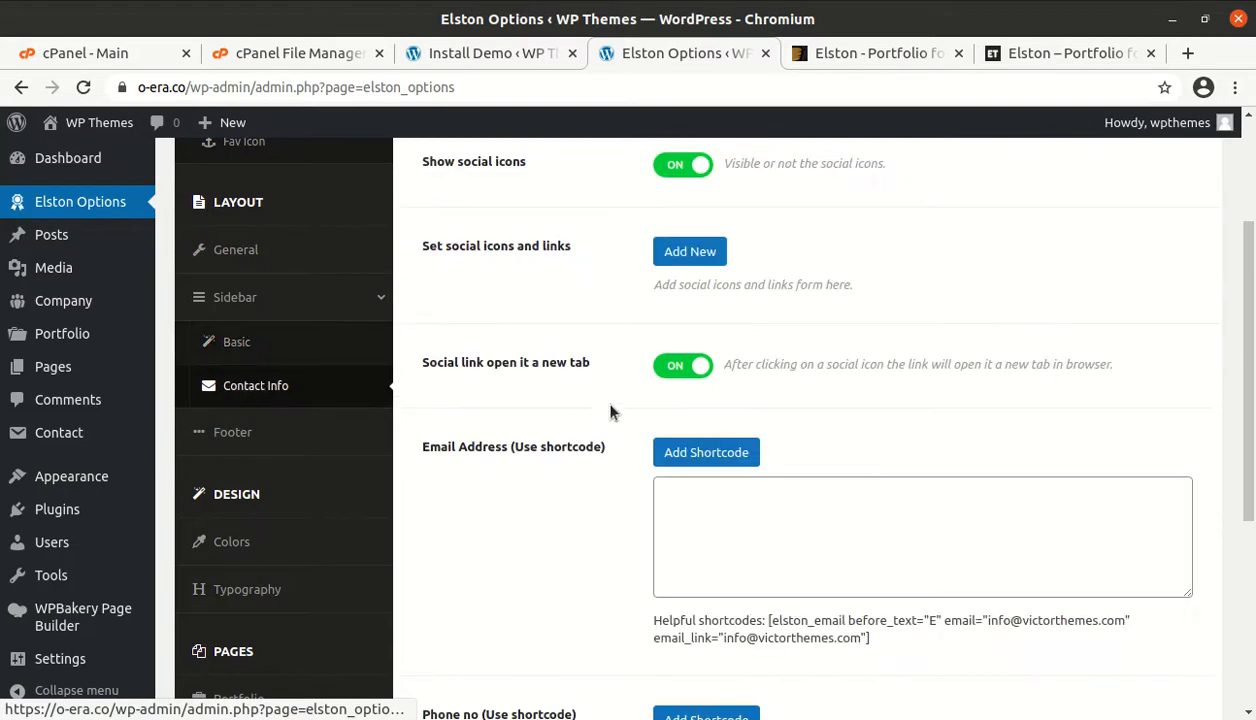
{"action": "left_click", "coordinate": [243, 436]}
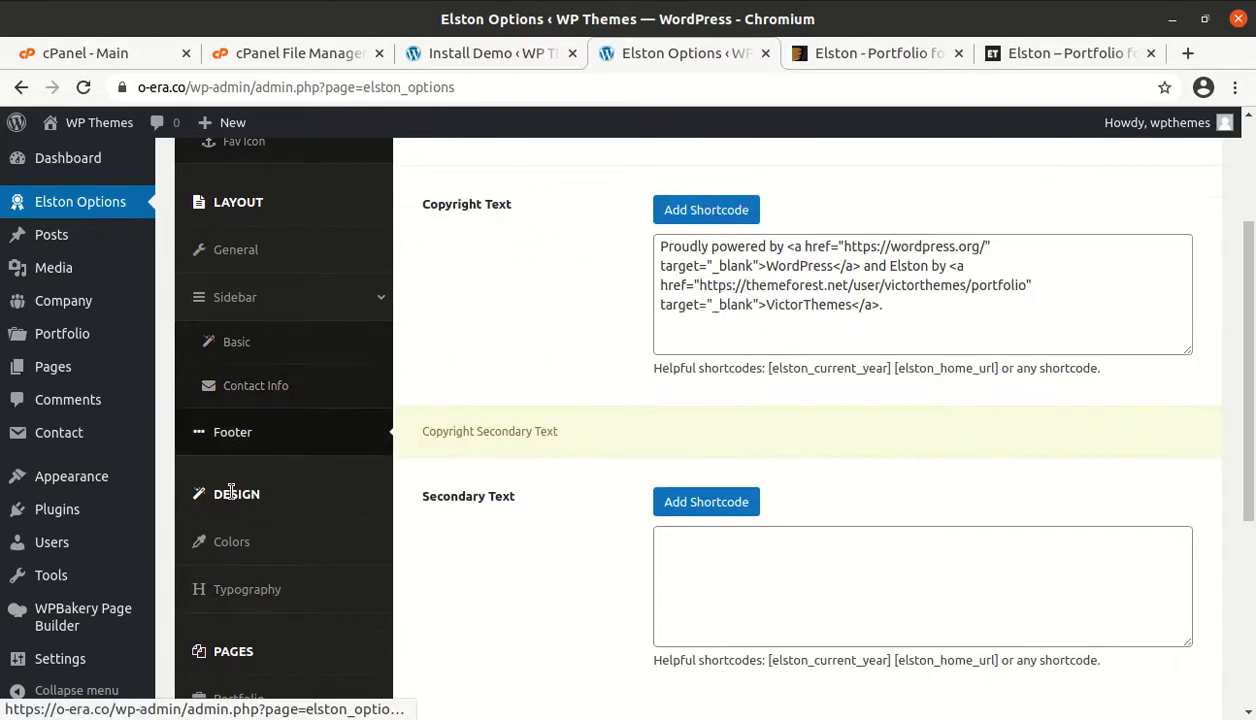
Review the Colors and Portfolio settings in Elston Options and expand the Blog section.
{"action": "left_click", "coordinate": [226, 543]}
{"action": "scroll", "coordinate": [538, 507], "scroll_direction": "up", "scroll_amount": 3}
{"action": "scroll", "coordinate": [538, 507], "scroll_direction": "down", "scroll_amount": 5}
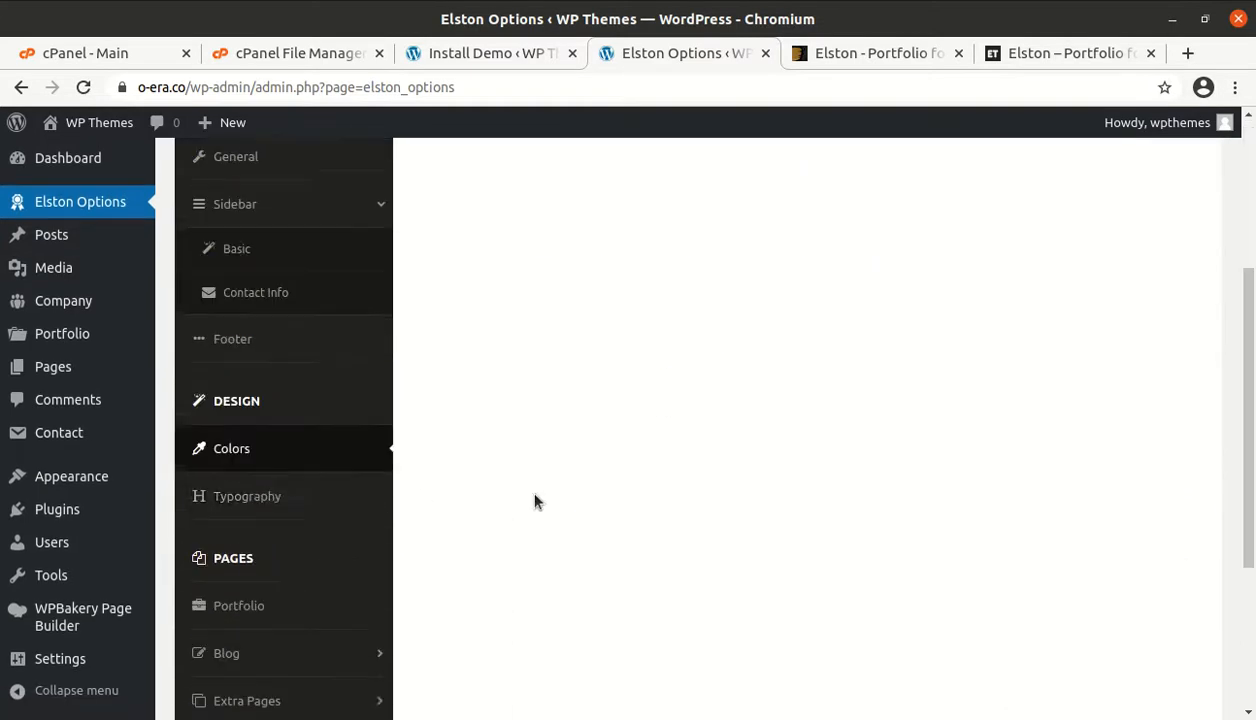
{"action": "left_click", "coordinate": [246, 496]}
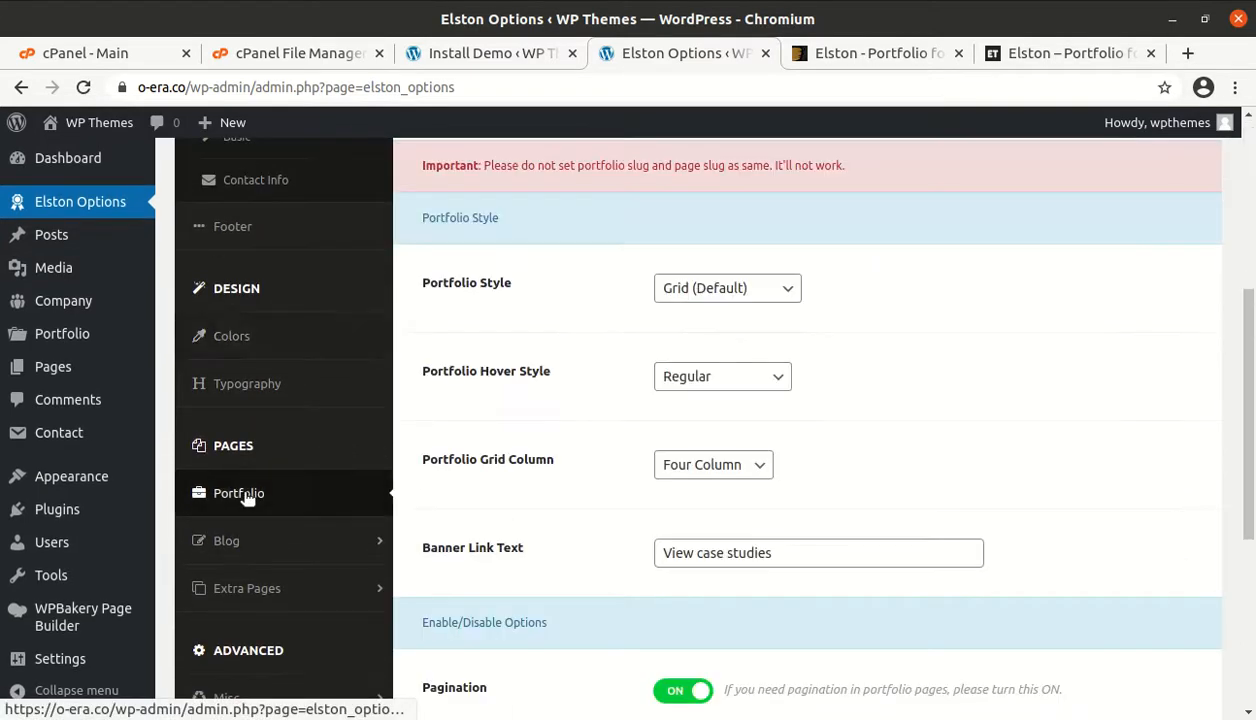
{"action": "left_click", "coordinate": [224, 548]}
{"action": "scroll", "coordinate": [258, 595], "scroll_direction": "down", "scroll_amount": 3}
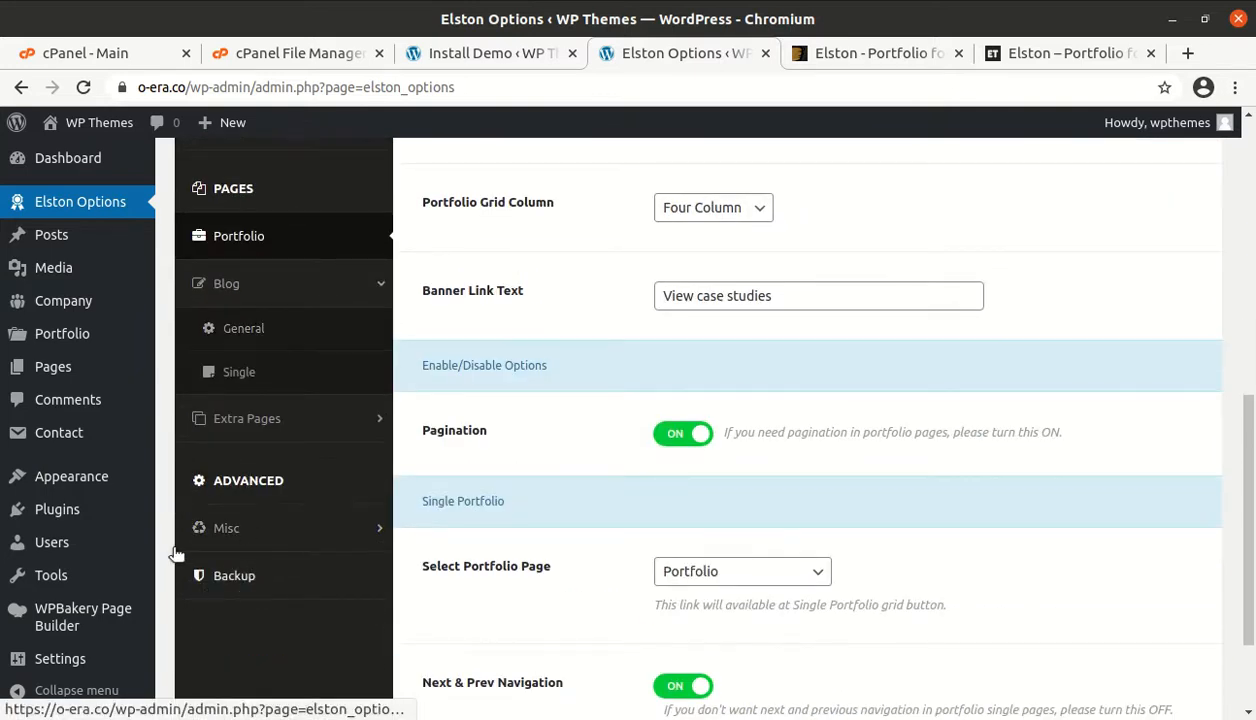
{"action": "scroll", "coordinate": [178, 555], "scroll_direction": "up", "scroll_amount": 4}
{"action": "scroll", "coordinate": [50, 387], "scroll_direction": "up", "scroll_amount": 1}
Open the Adestra Cookup item from the full portfolio list for editing and look over its content.
{"action": "mouse_move", "coordinate": [65, 346]}
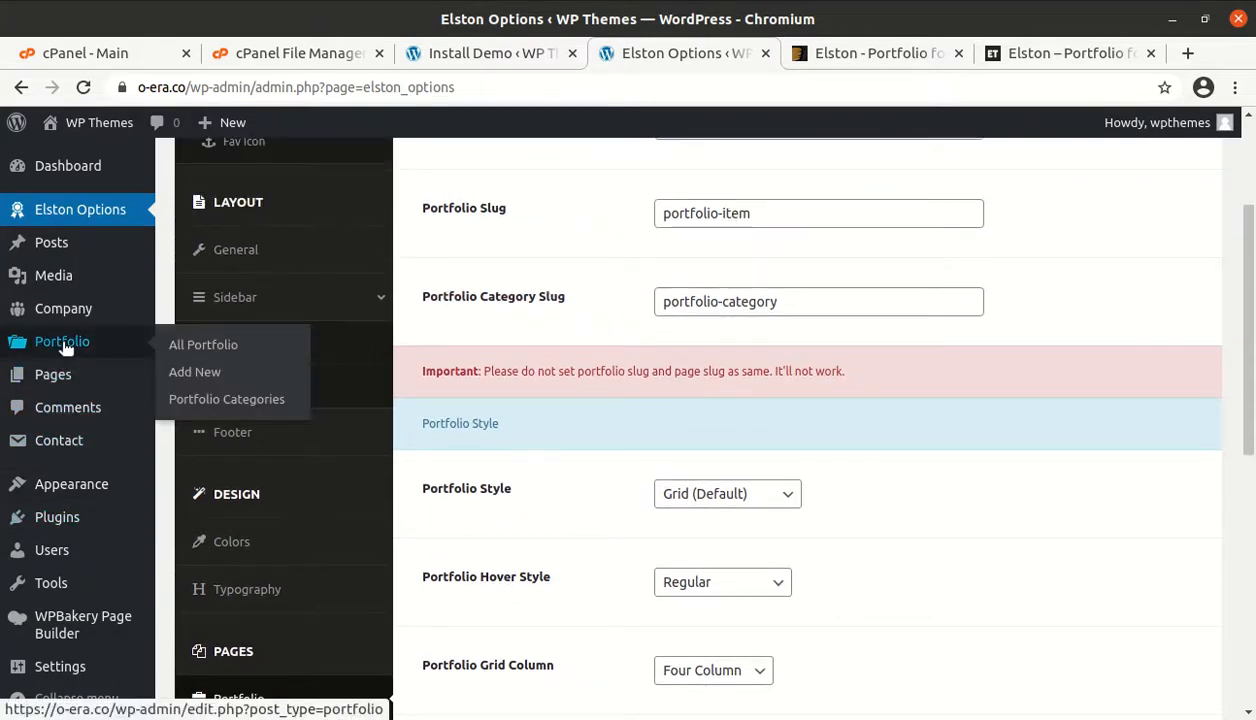
{"action": "left_click", "coordinate": [204, 347]}
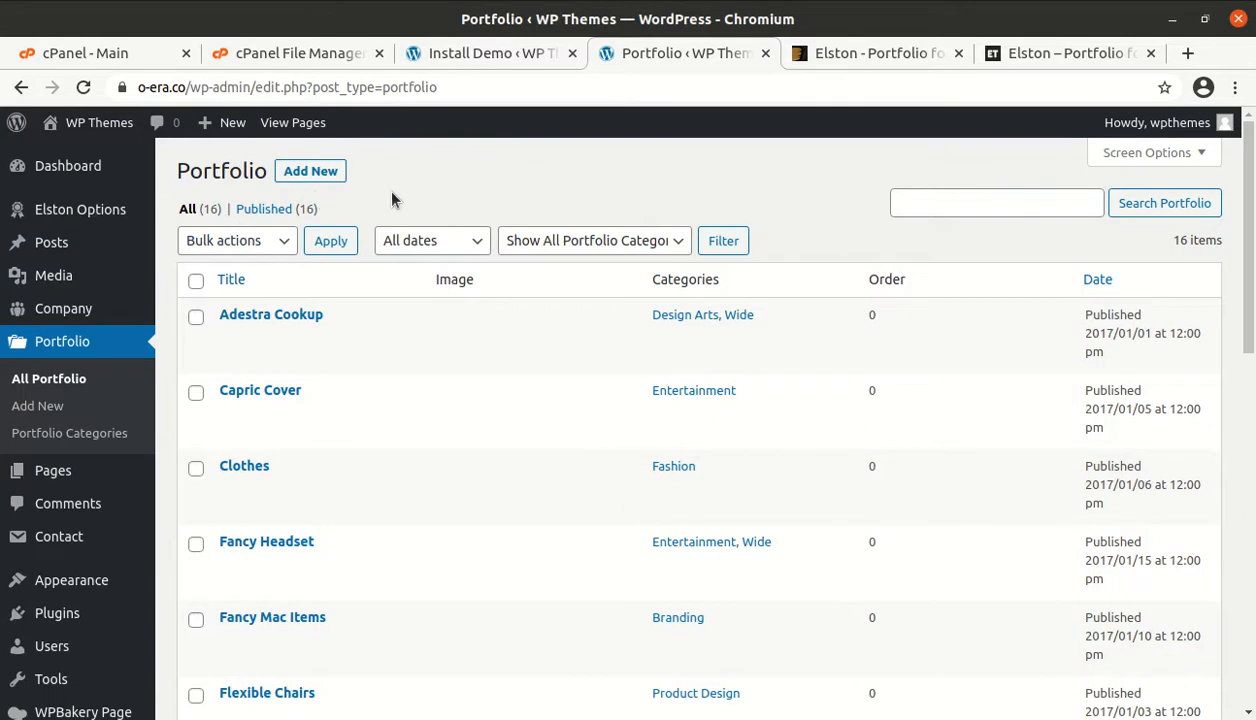
{"action": "mouse_move", "coordinate": [283, 313]}
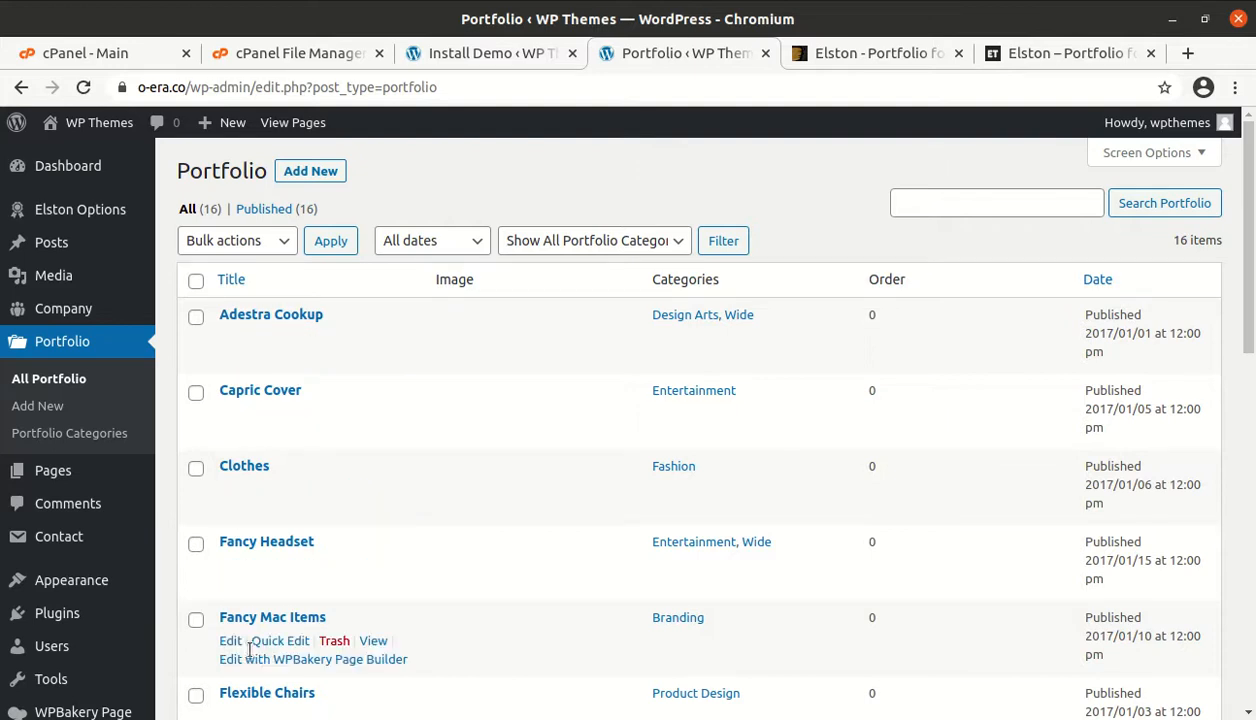
{"action": "left_click", "coordinate": [222, 341]}
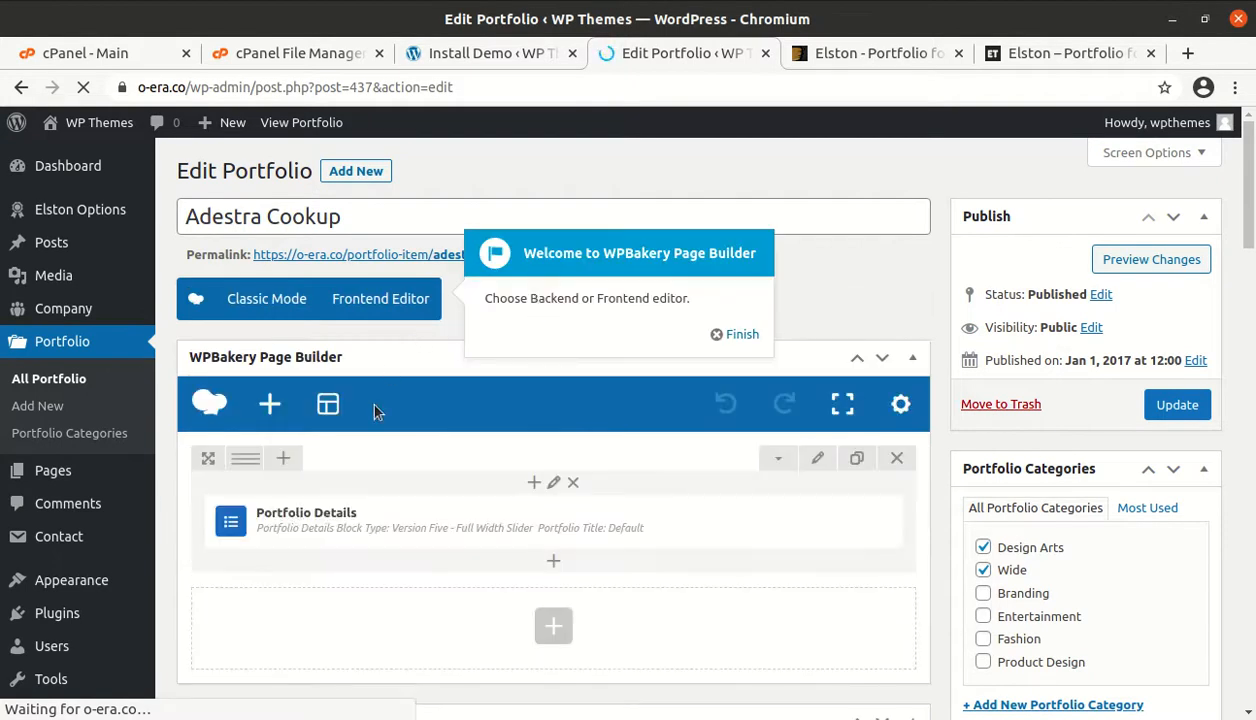
{"action": "scroll", "coordinate": [440, 486], "scroll_direction": "down", "scroll_amount": 3}
{"action": "scroll", "coordinate": [414, 482], "scroll_direction": "down", "scroll_amount": 1}
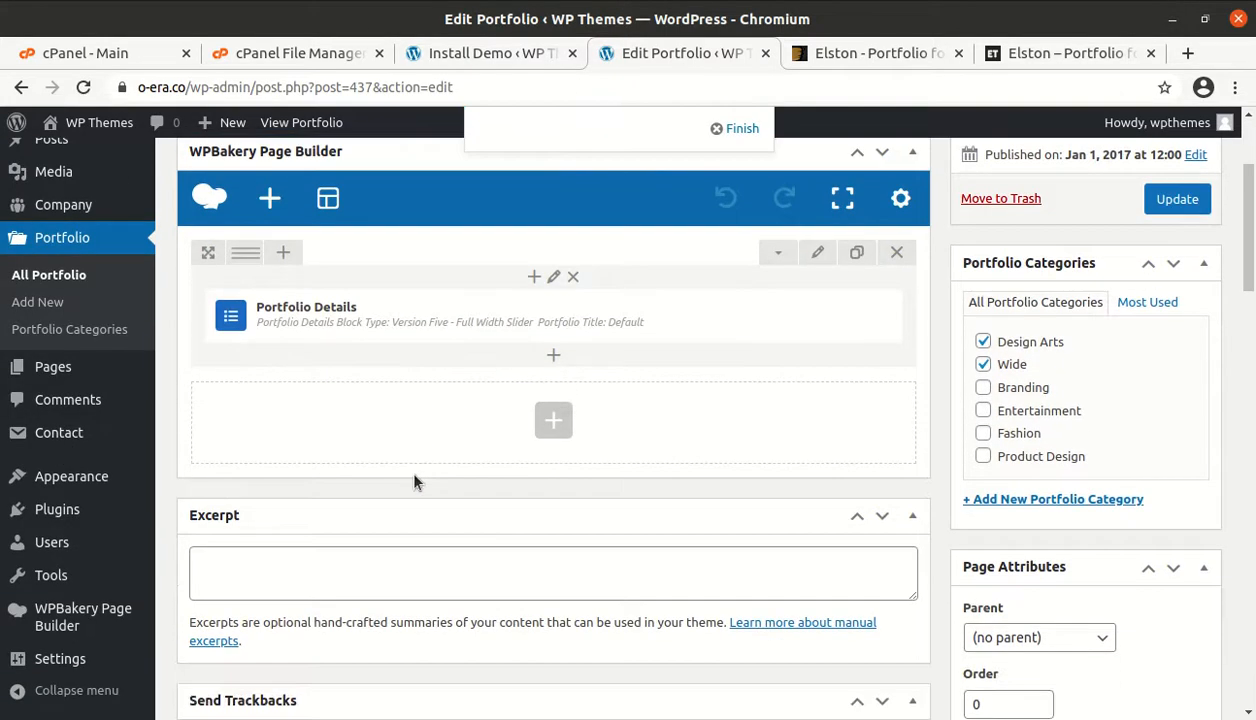
{"action": "scroll", "coordinate": [405, 464], "scroll_direction": "up", "scroll_amount": 4}
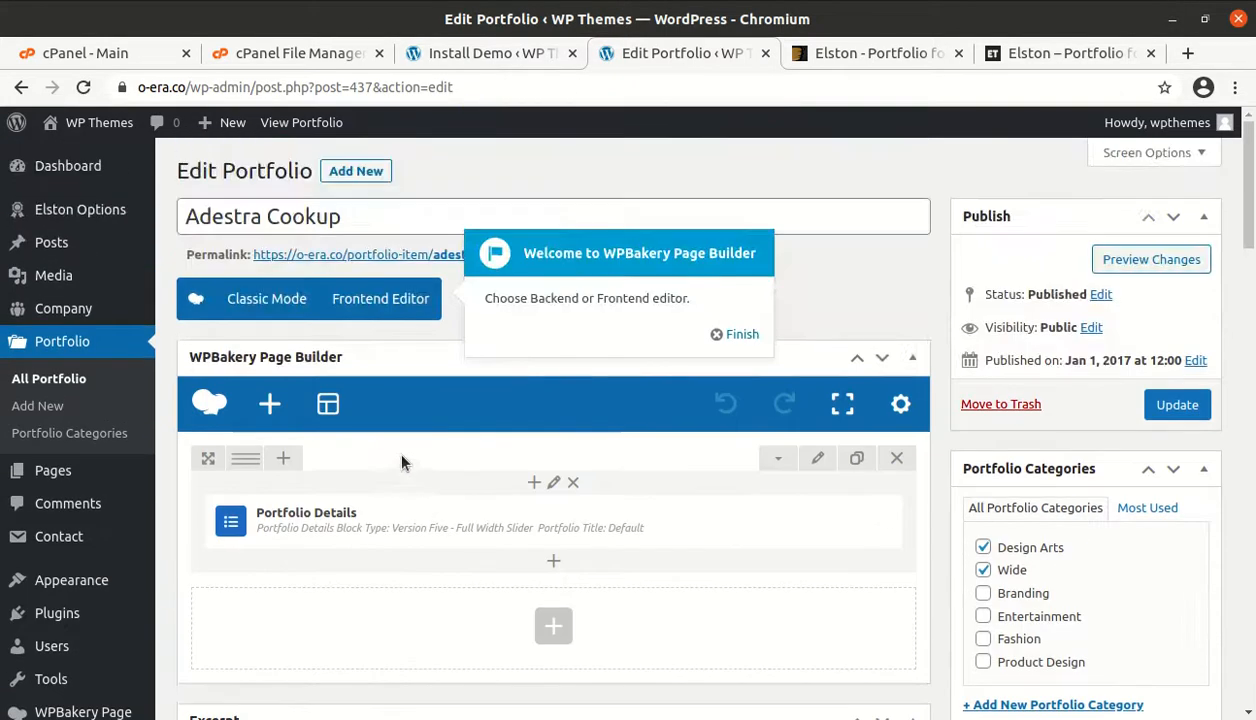
Open the Portfolio Details block's settings, dismiss the page builder welcome hint and review the fields down to the Portfolio Detail List.
{"action": "left_click", "coordinate": [582, 521]}
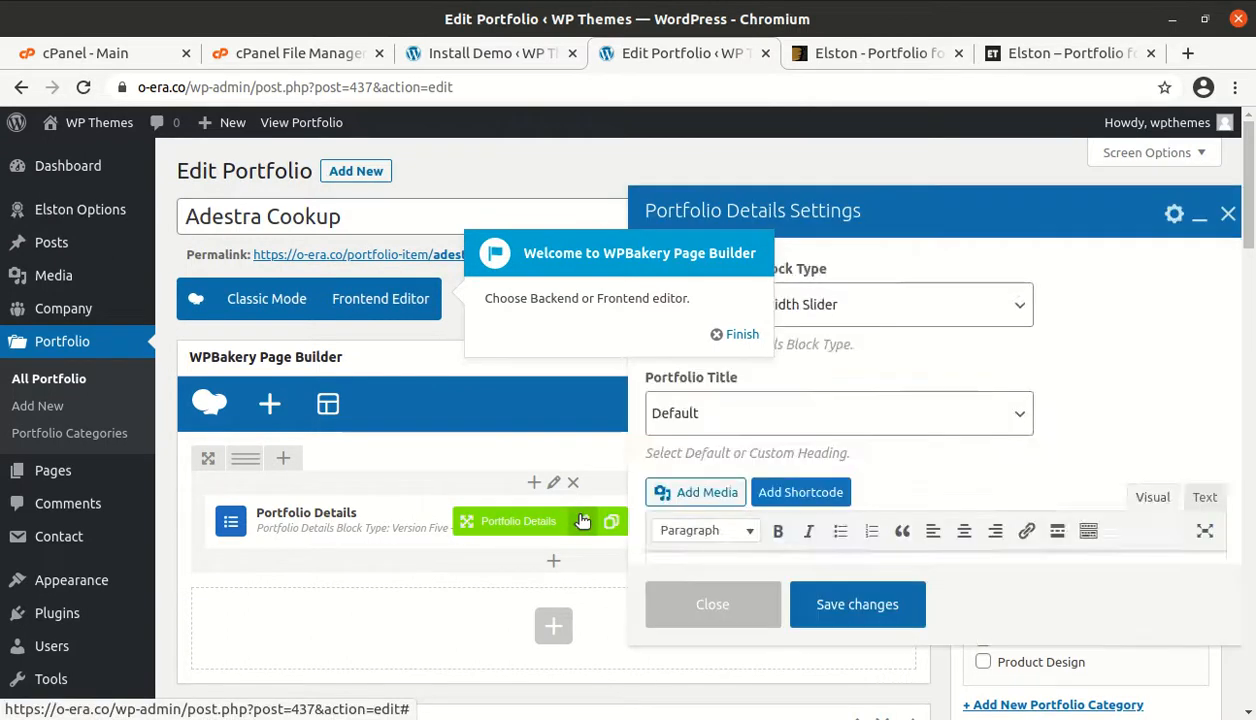
{"action": "left_click", "coordinate": [735, 335]}
{"action": "scroll", "coordinate": [805, 445], "scroll_direction": "up", "scroll_amount": 4}
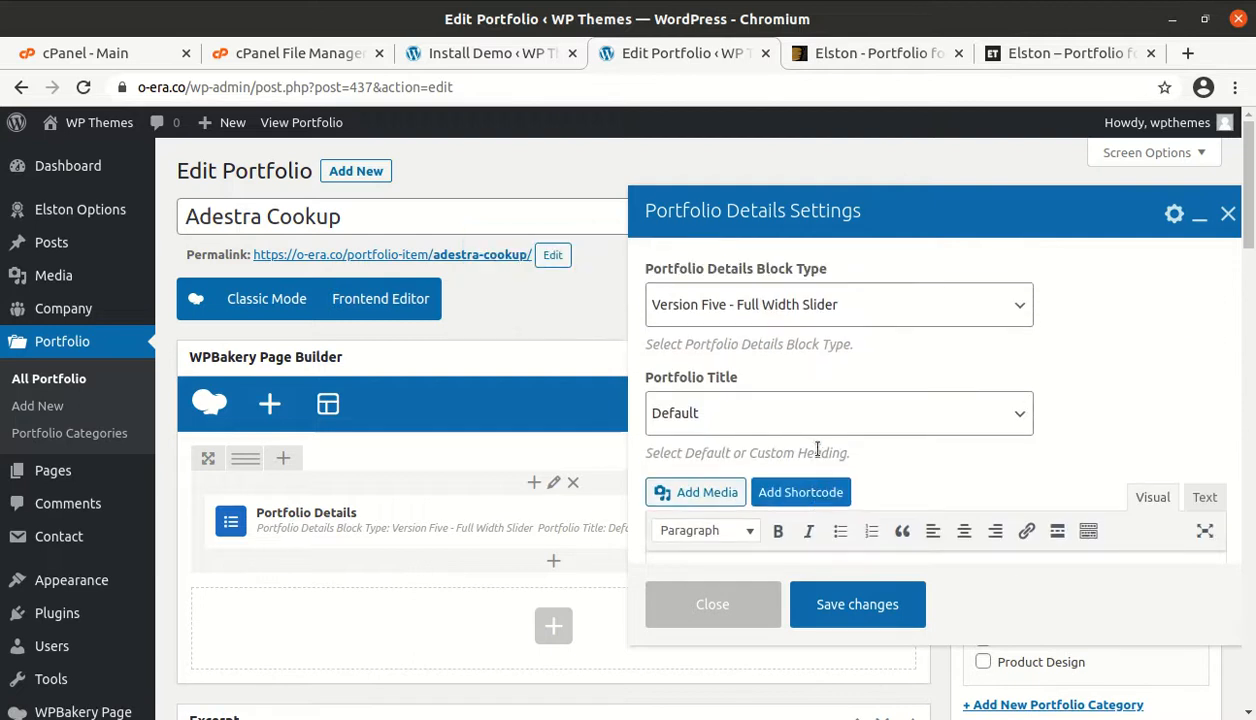
{"action": "scroll", "coordinate": [734, 371], "scroll_direction": "down", "scroll_amount": 6}
{"action": "scroll", "coordinate": [734, 371], "scroll_direction": "down", "scroll_amount": 3}
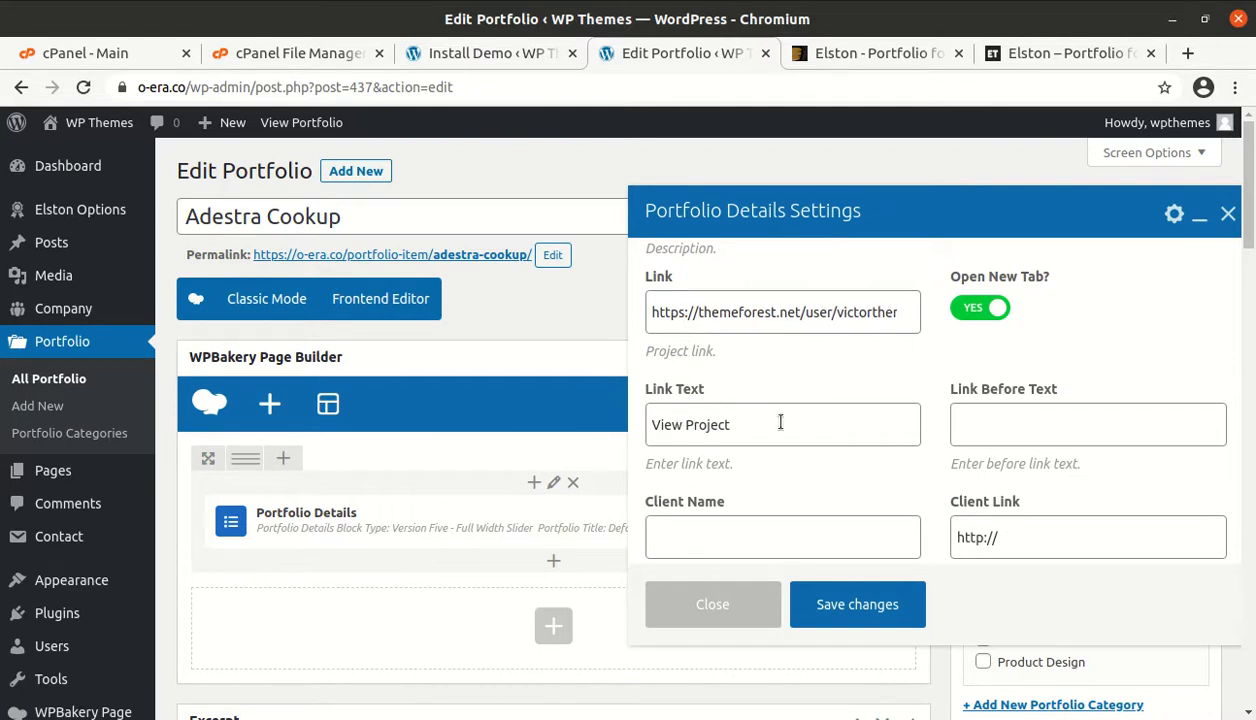
{"action": "scroll", "coordinate": [790, 424], "scroll_direction": "down", "scroll_amount": 1}
{"action": "scroll", "coordinate": [790, 370], "scroll_direction": "down", "scroll_amount": 1}
{"action": "scroll", "coordinate": [780, 400], "scroll_direction": "down", "scroll_amount": 3}
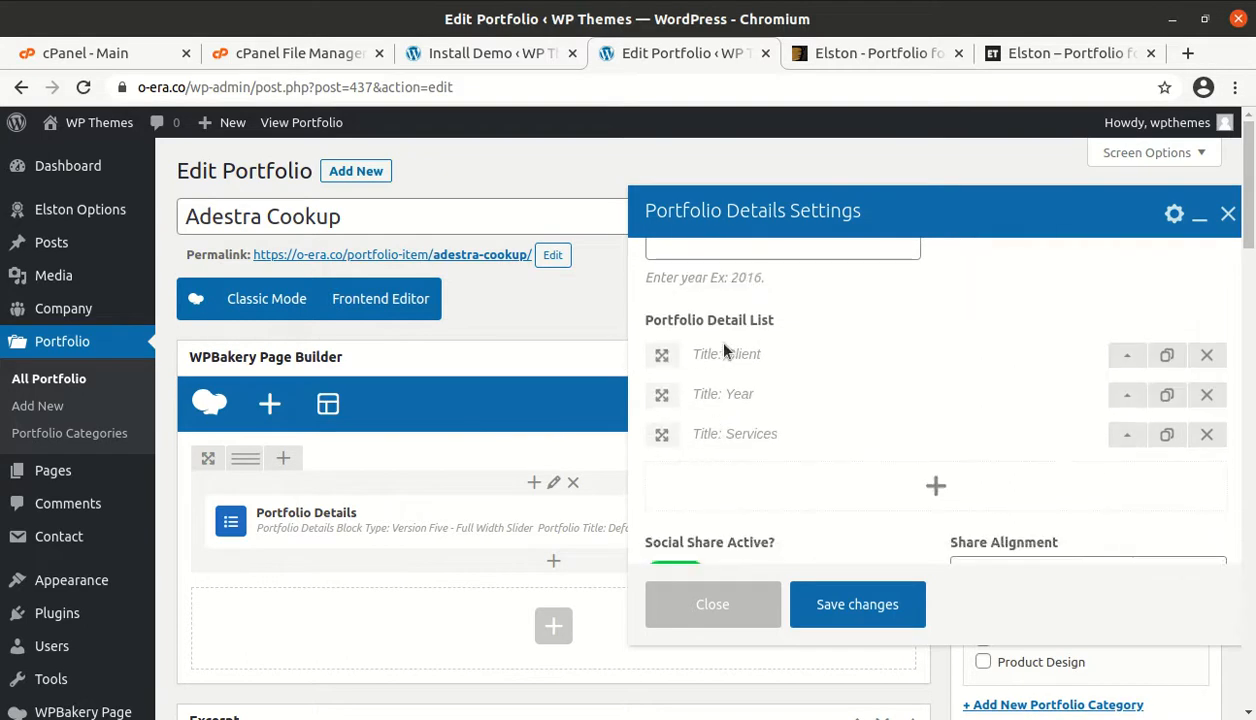
Expand the Client and Year entries of the Portfolio Detail List and close the block settings without saving.
{"action": "left_click", "coordinate": [1129, 358]}
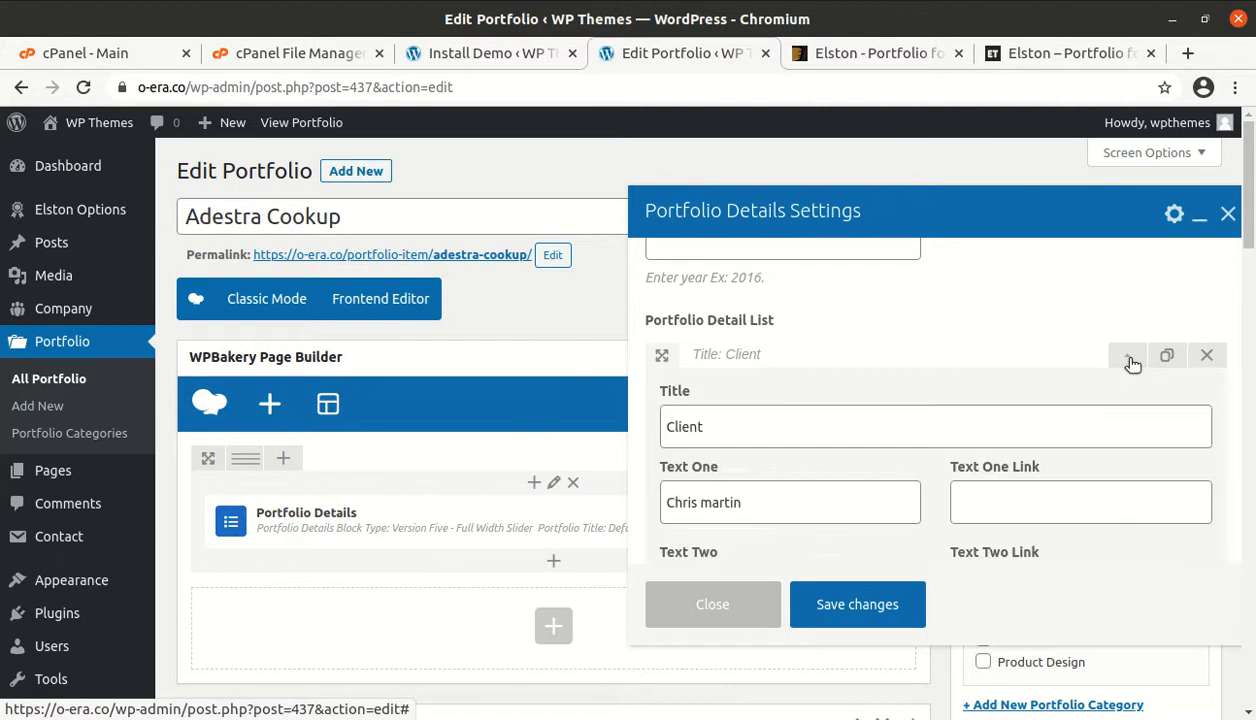
{"action": "scroll", "coordinate": [1110, 380], "scroll_direction": "down", "scroll_amount": 5}
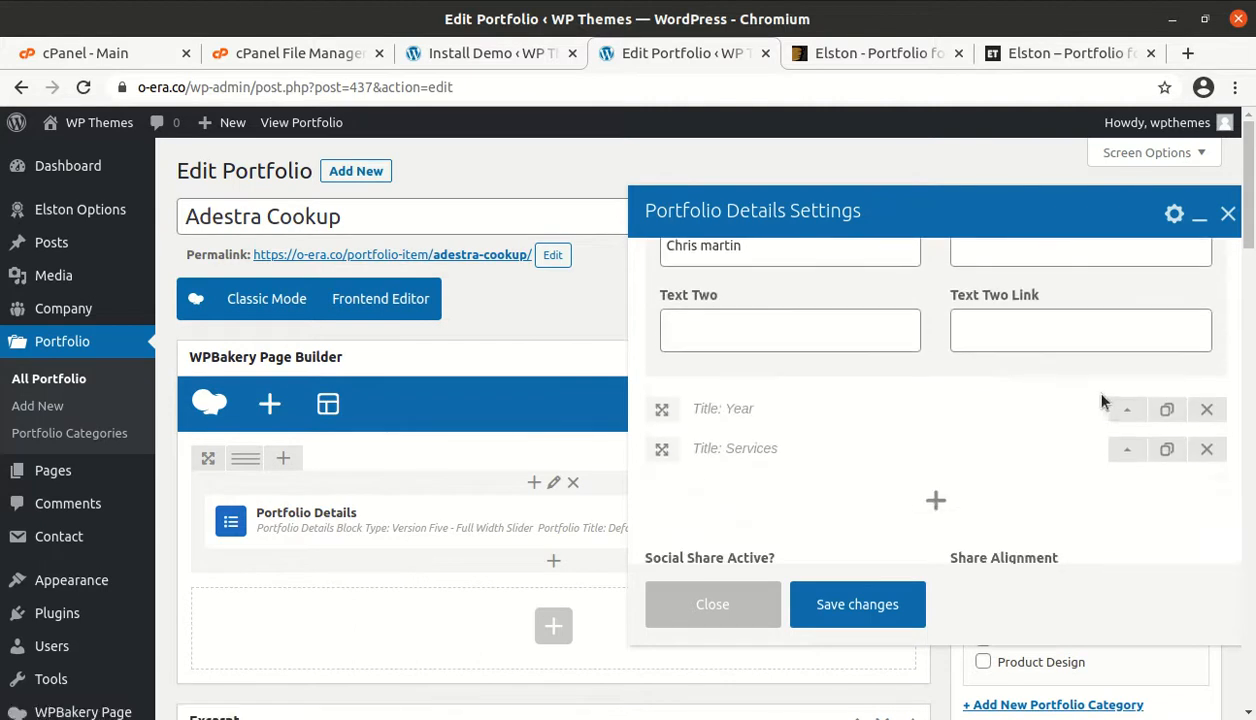
{"action": "left_click", "coordinate": [1127, 410]}
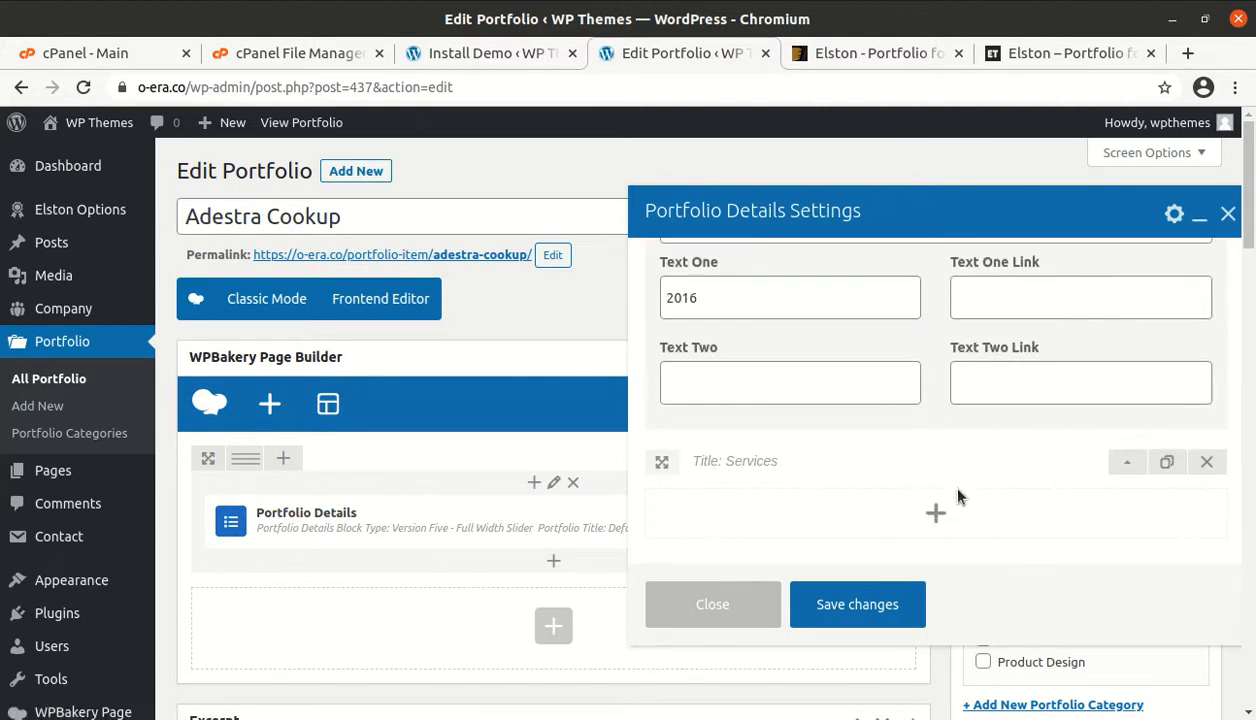
{"action": "left_click", "coordinate": [727, 601]}
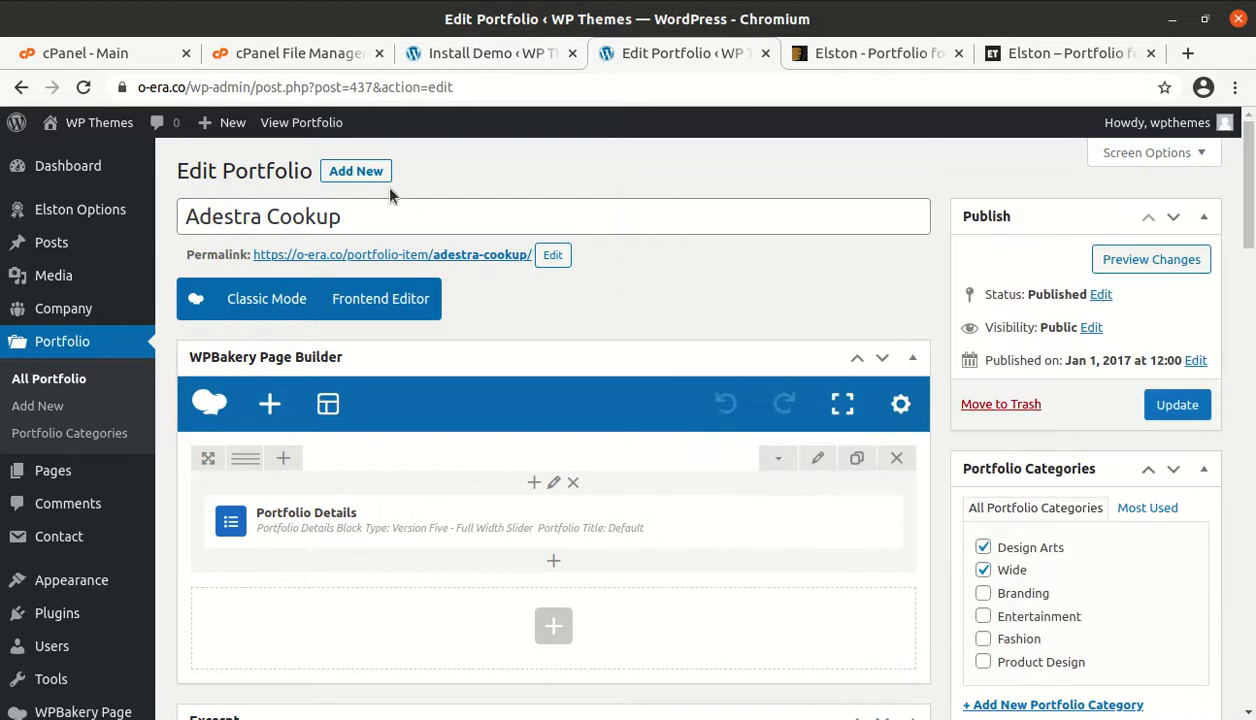
Return to the WordPress dashboard home and look over its widgets and admin sections.
{"action": "left_click", "coordinate": [98, 168]}
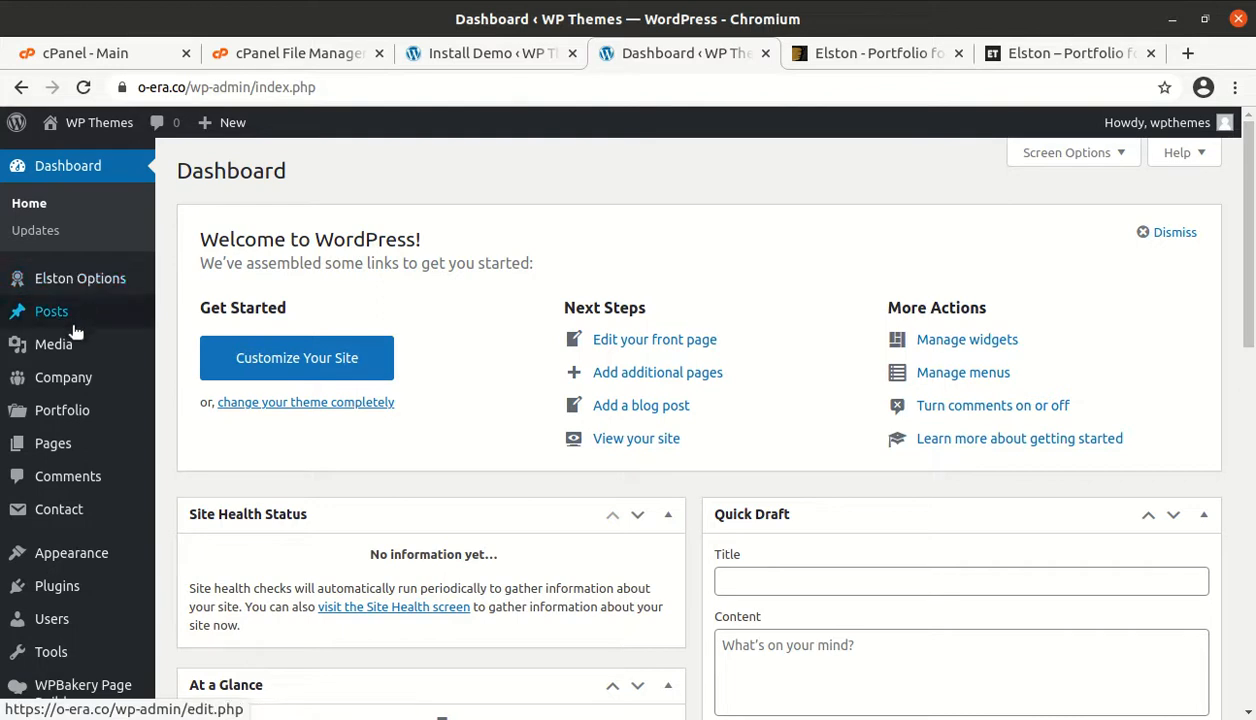
{"action": "scroll", "coordinate": [76, 320], "scroll_direction": "down", "scroll_amount": 3}
{"action": "mouse_move", "coordinate": [73, 318]}
{"action": "scroll", "coordinate": [73, 318], "scroll_direction": "down", "scroll_amount": 1}
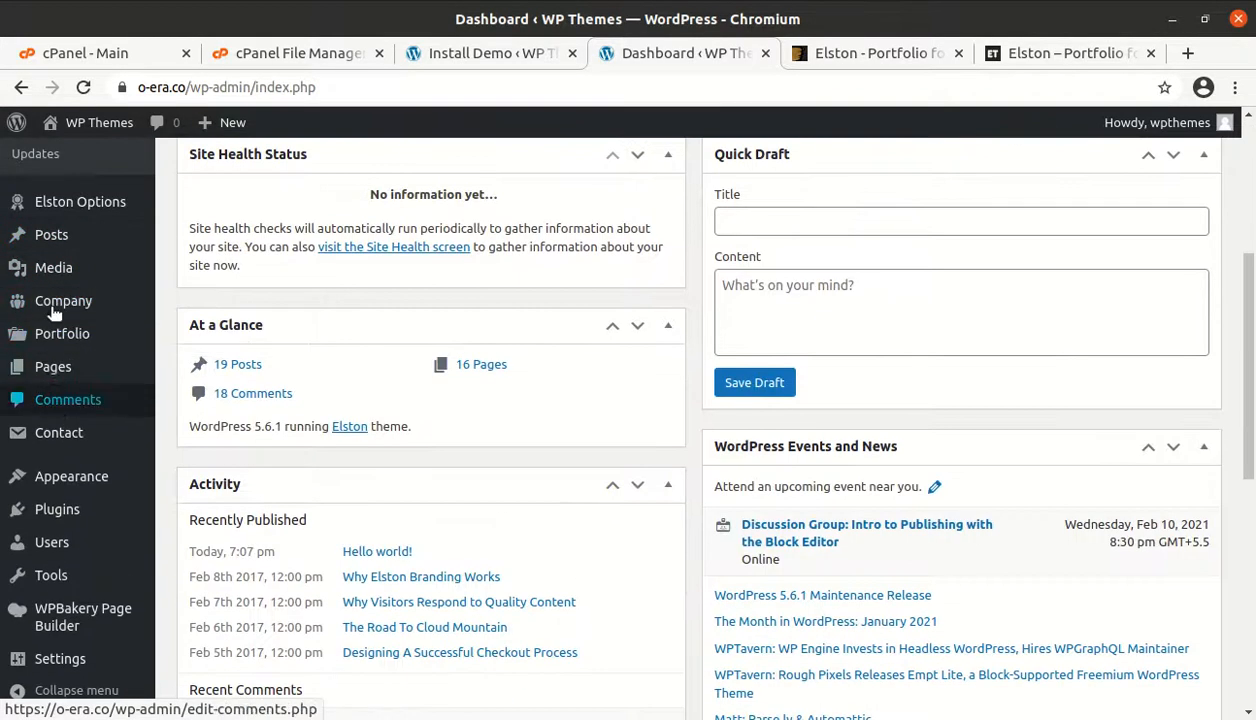
{"action": "mouse_move", "coordinate": [70, 365]}
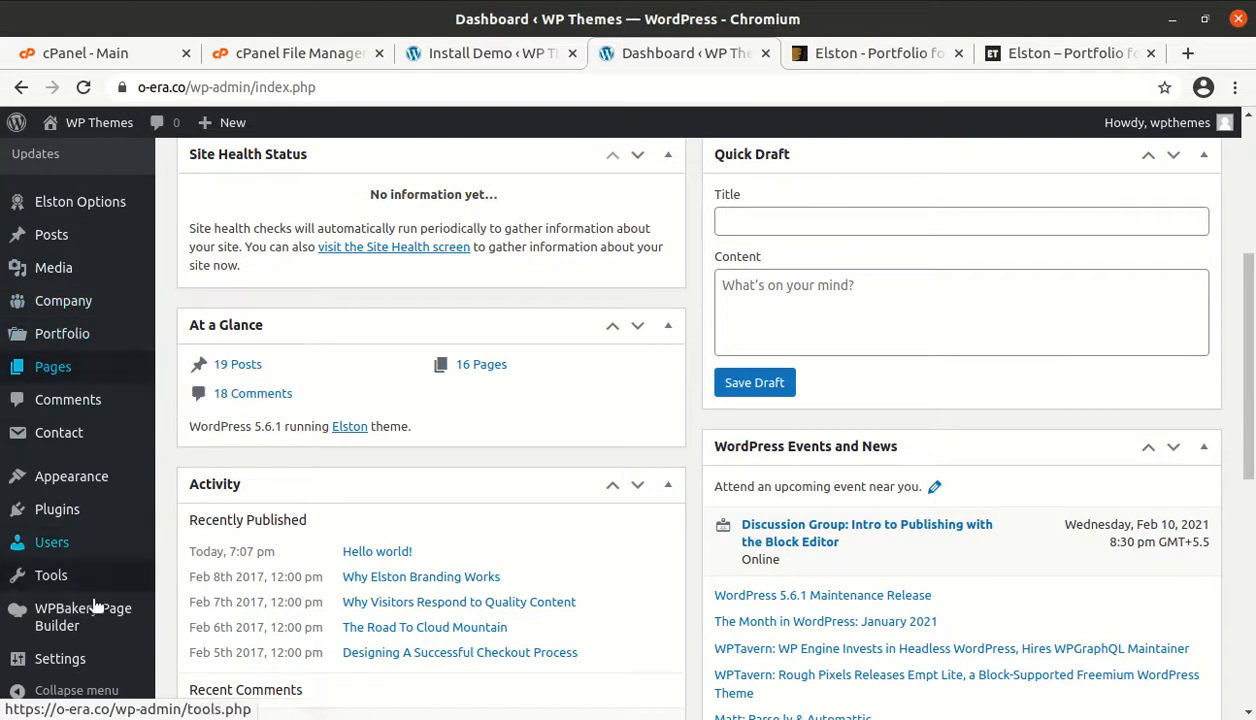
{"action": "scroll", "coordinate": [70, 575], "scroll_direction": "up", "scroll_amount": 4}
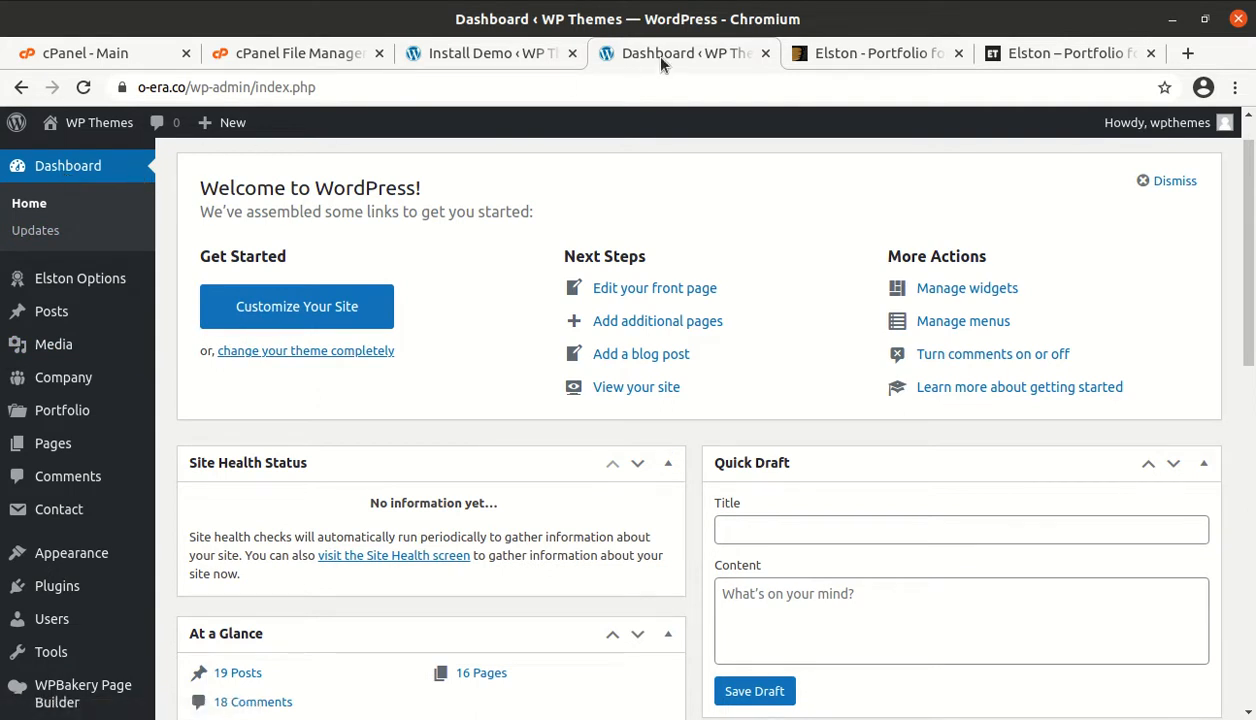
Visit the live site from the dashboard and look through the homepage portfolio grid down to the footer.
{"action": "mouse_move", "coordinate": [90, 122]}
{"action": "left_click", "coordinate": [62, 158]}
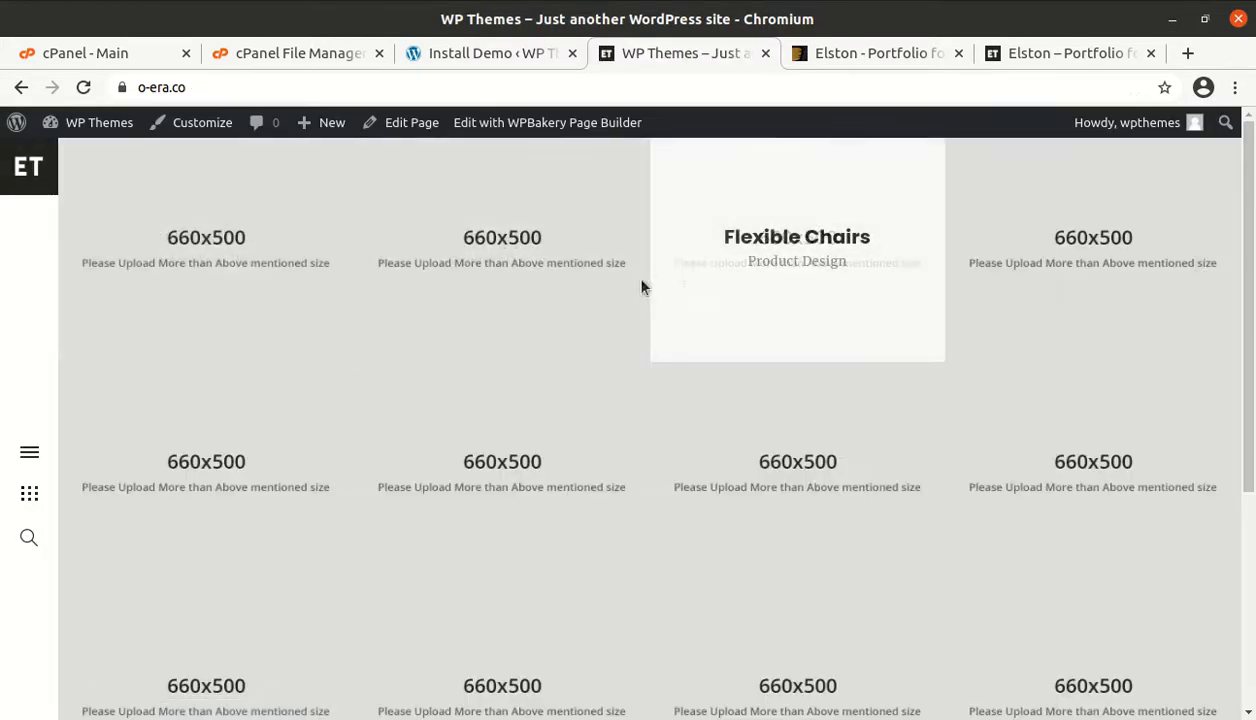
{"action": "mouse_move", "coordinate": [48, 204]}
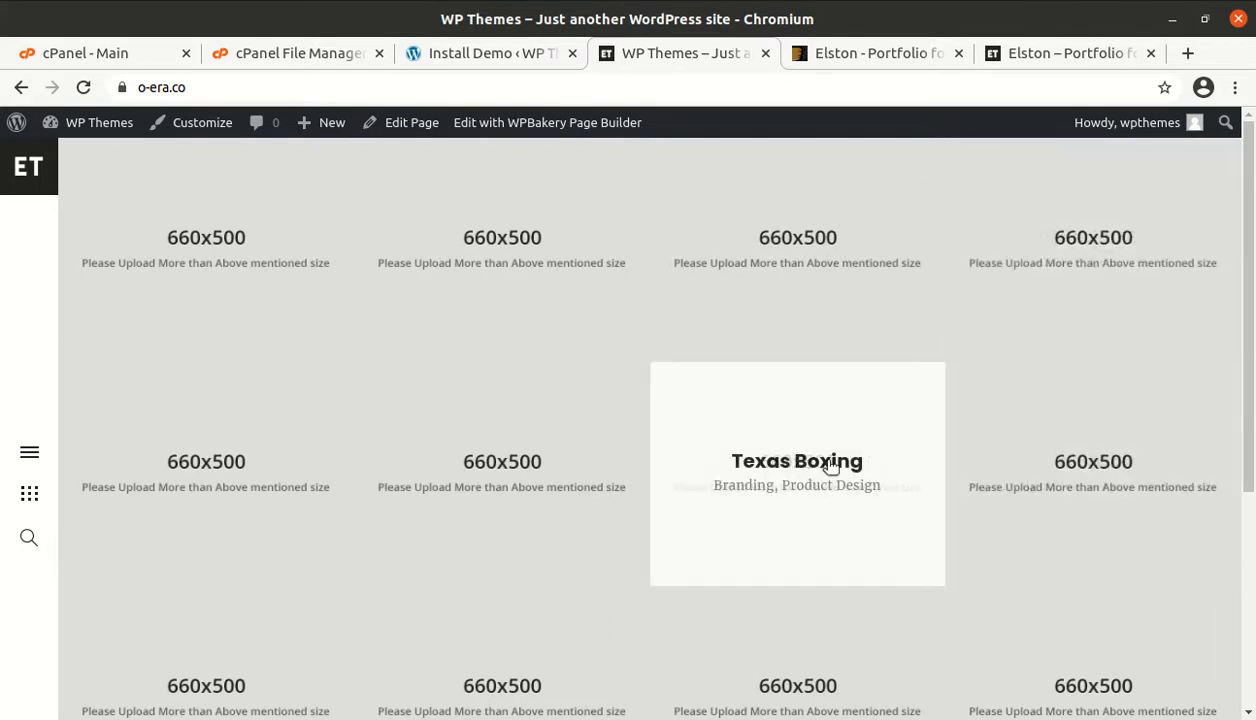
{"action": "scroll", "coordinate": [212, 588], "scroll_direction": "down", "scroll_amount": 2}
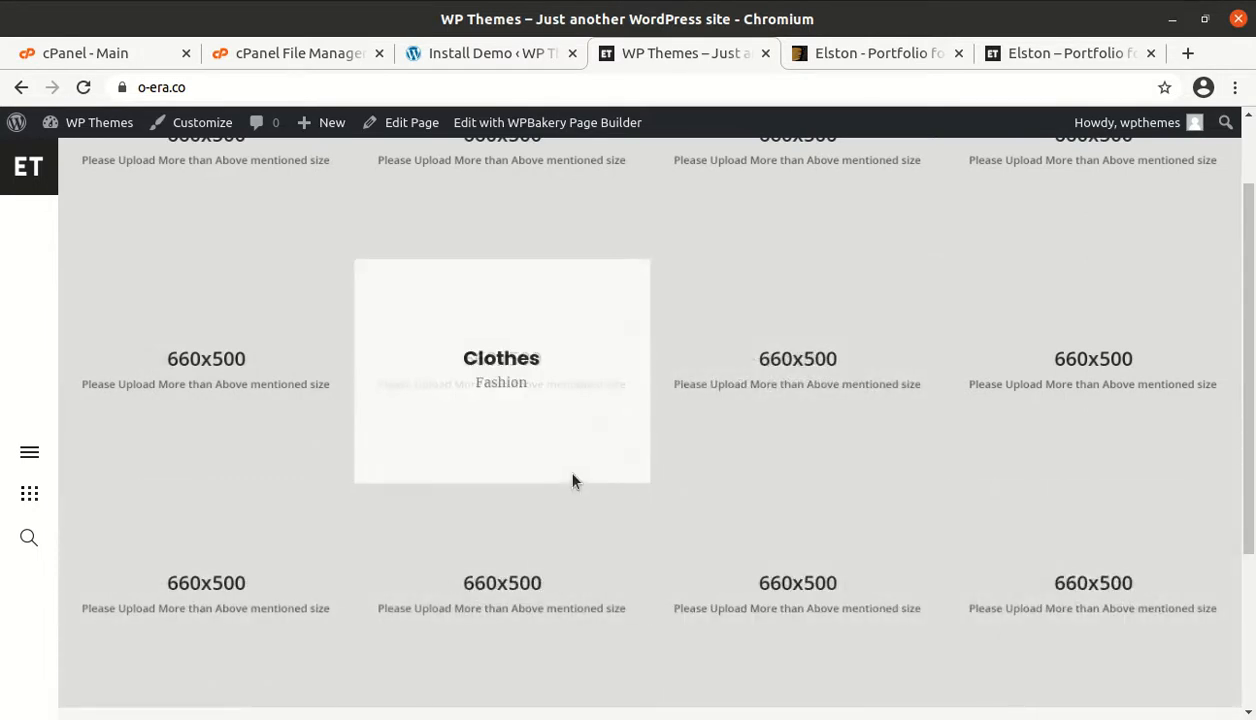
{"action": "scroll", "coordinate": [560, 470], "scroll_direction": "down", "scroll_amount": 2}
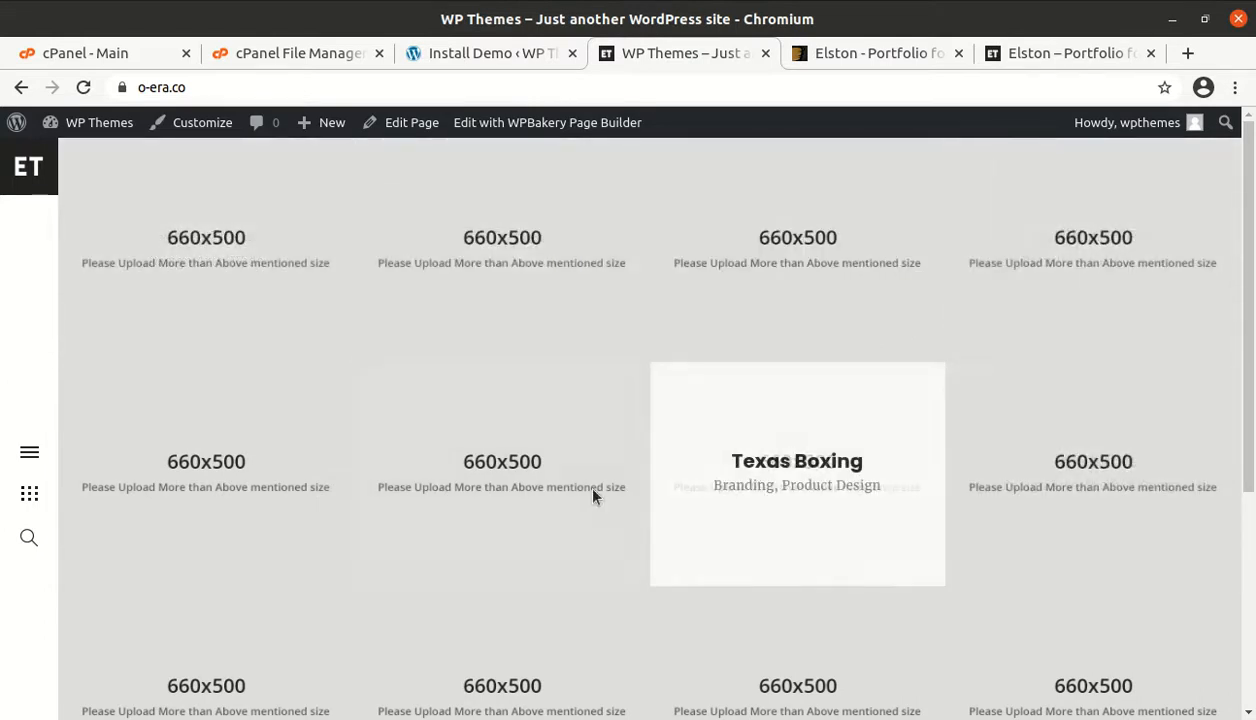
{"action": "scroll", "coordinate": [260, 480], "scroll_direction": "down", "scroll_amount": 2}
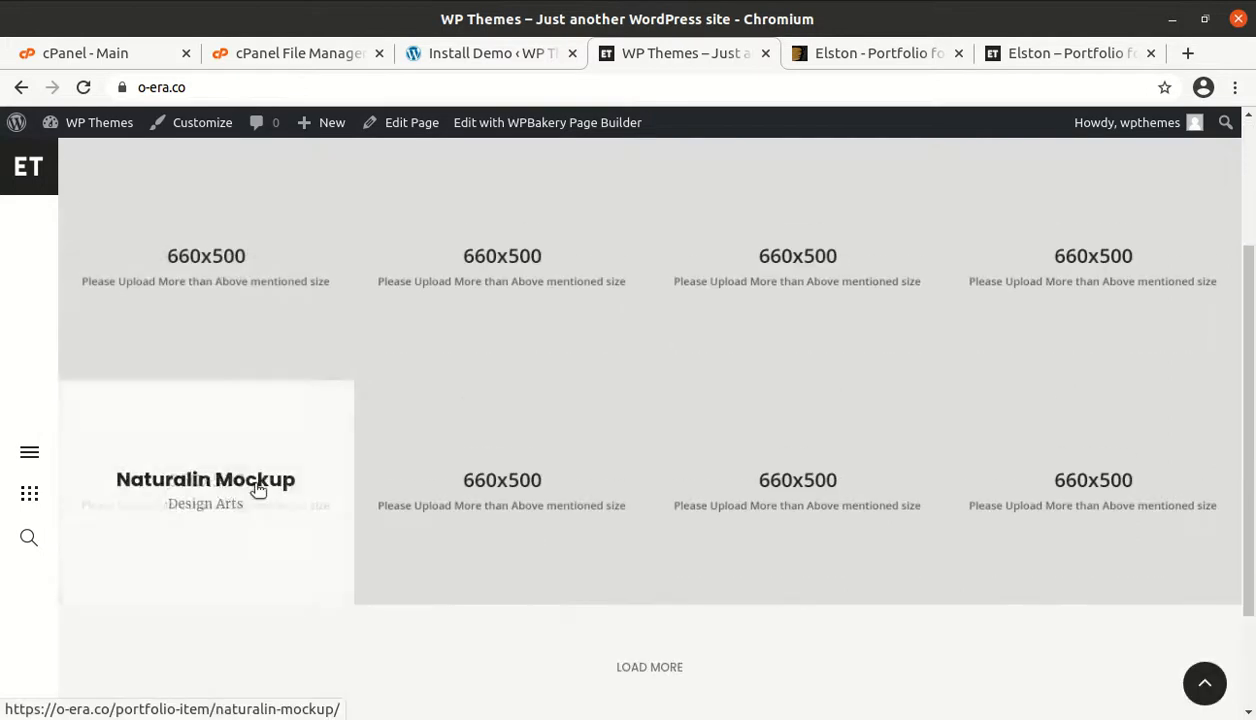
{"action": "scroll", "coordinate": [926, 484], "scroll_direction": "down", "scroll_amount": 2}
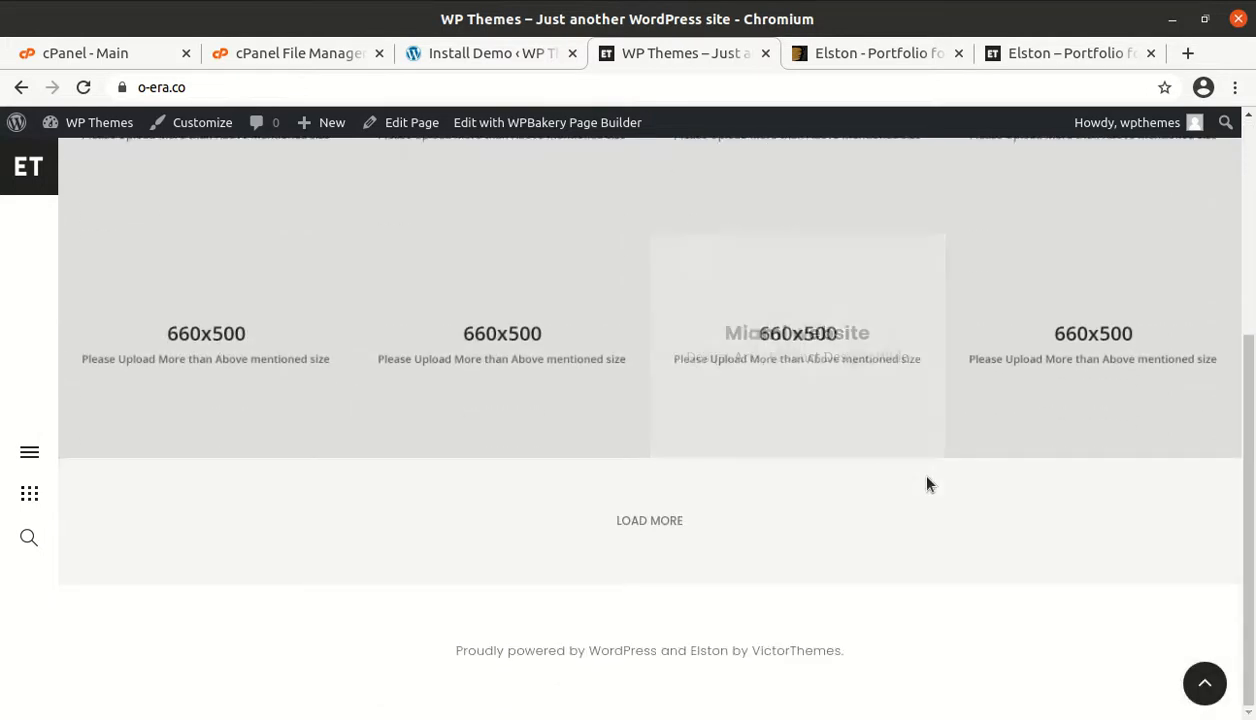